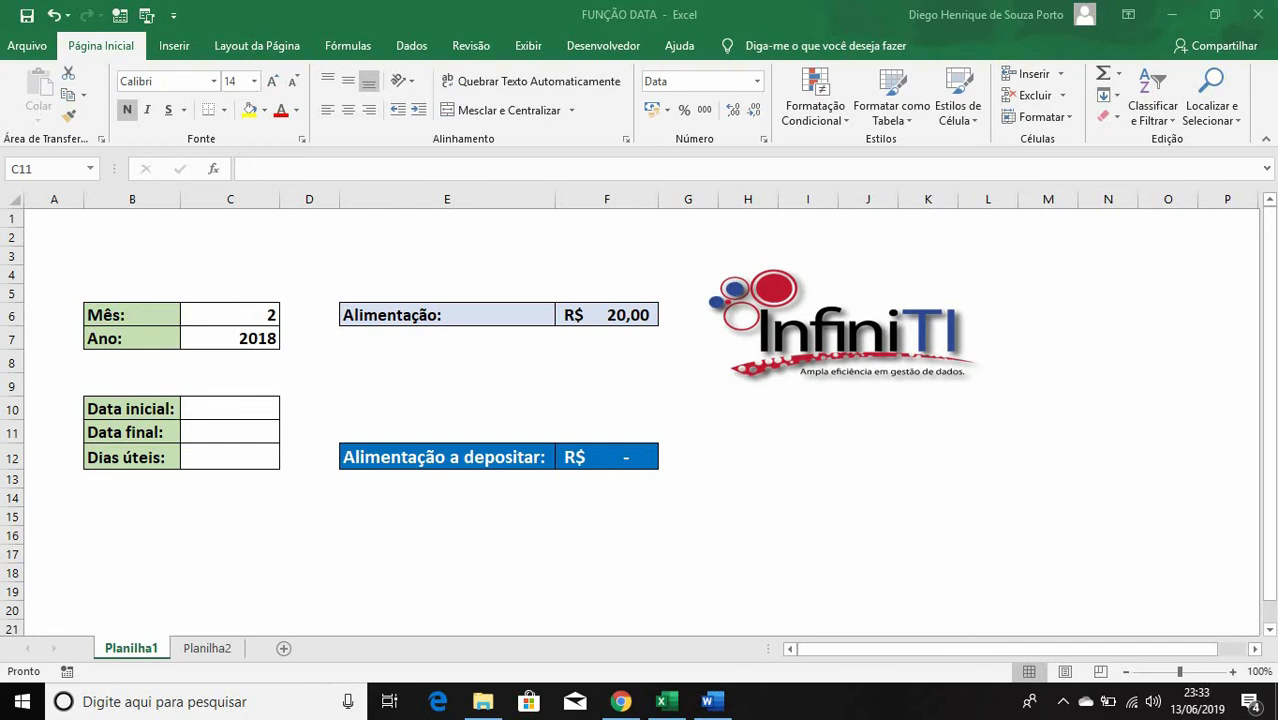
Enter the formula =DATA(C7;C6;1) in cell C10 for the Data inicial.
{"action": "left_click", "coordinate": [230, 408]}
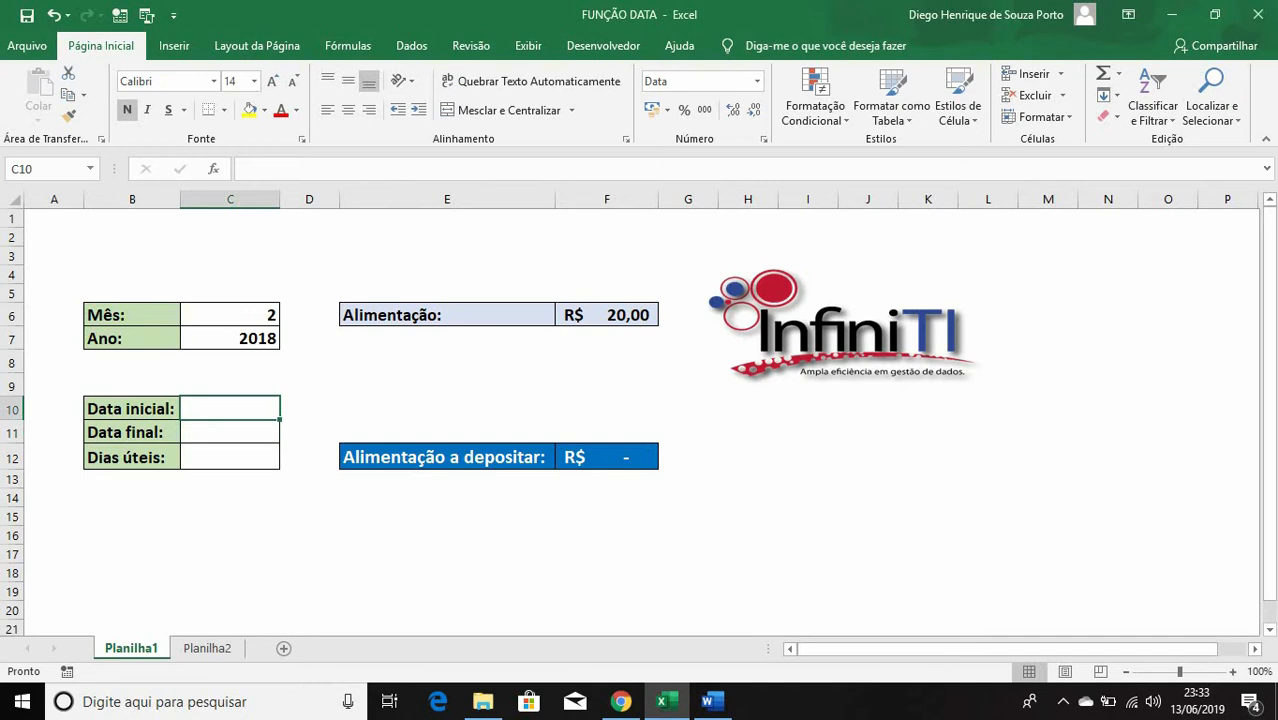
{"action": "type", "text": "="}
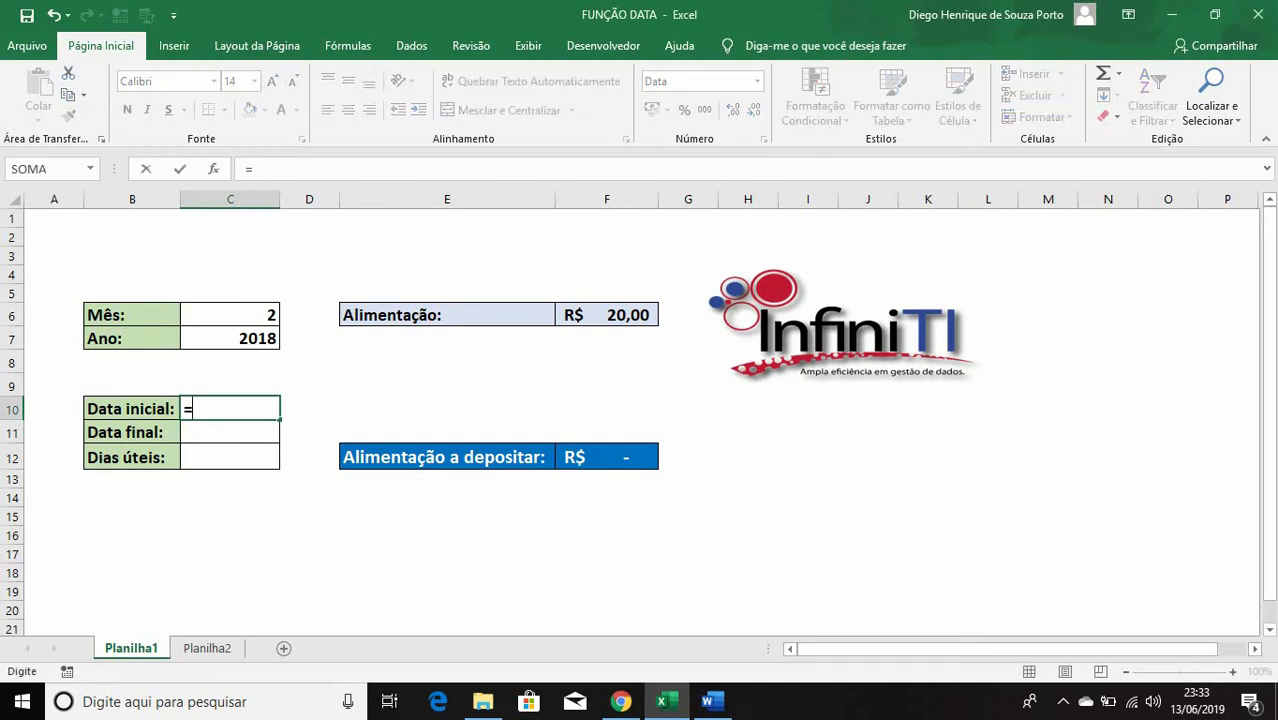
{"action": "type", "text": "DATA("}
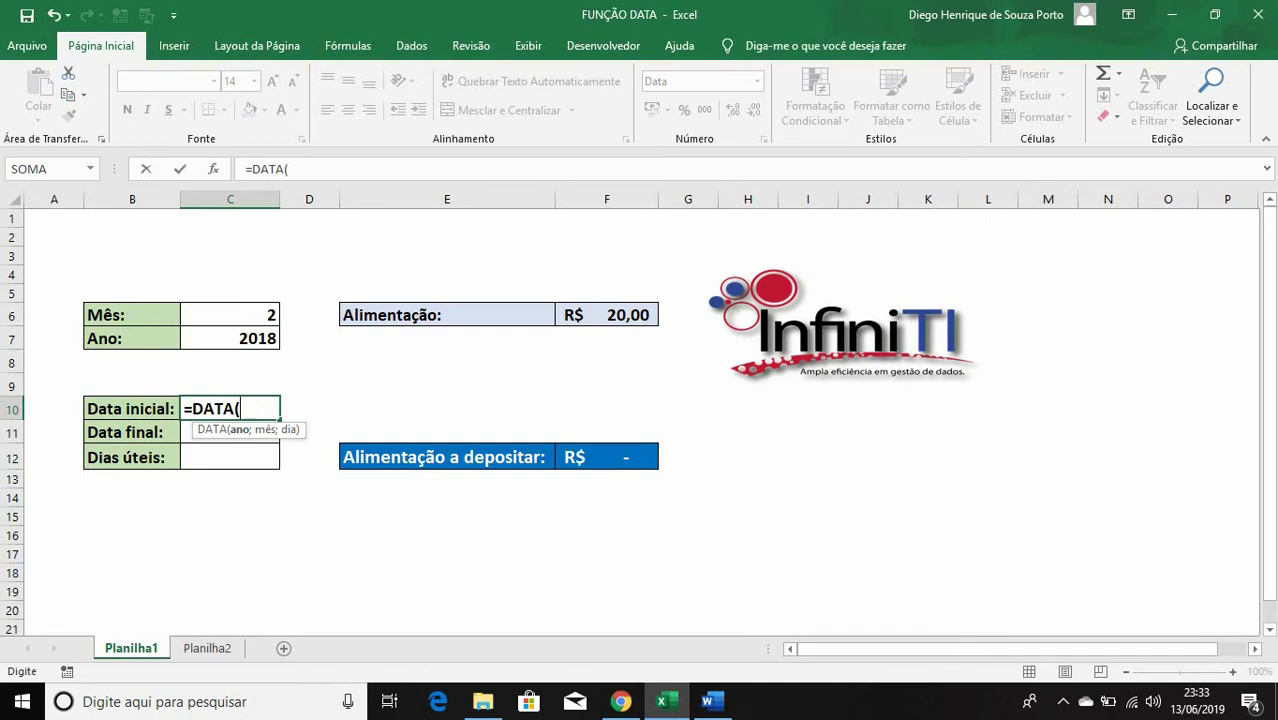
{"action": "left_click", "coordinate": [230, 339]}
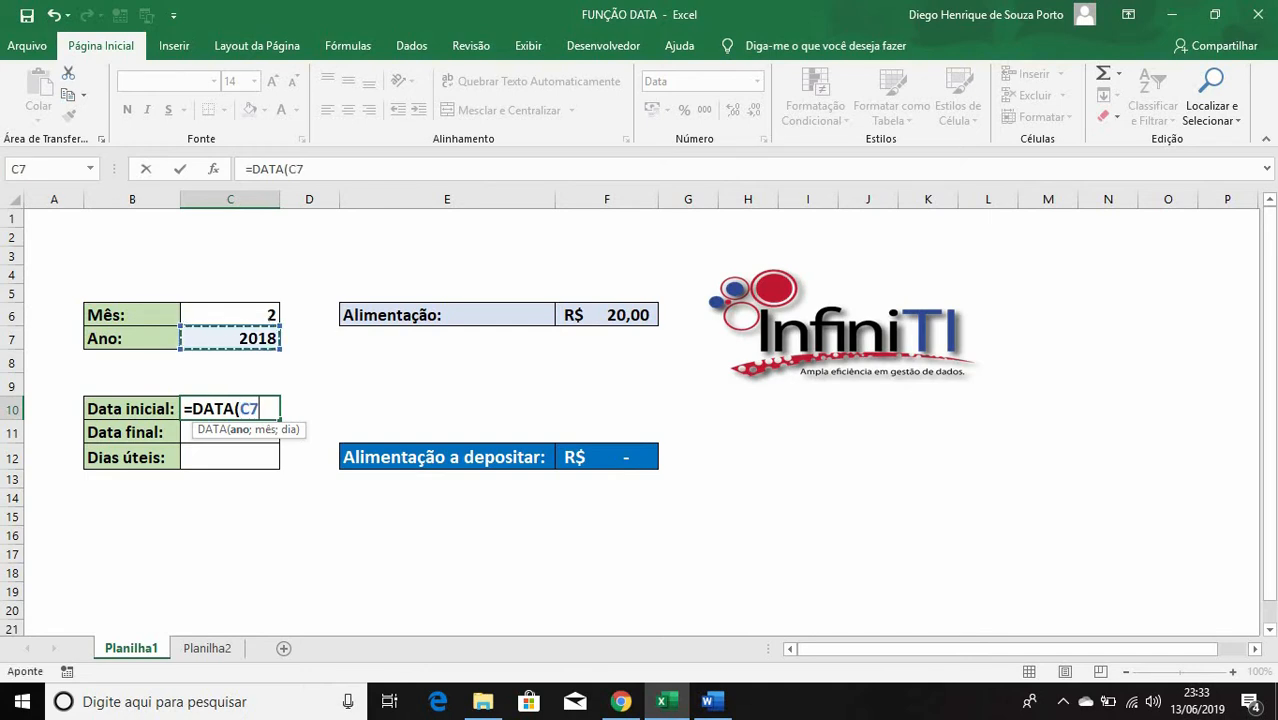
{"action": "type", "text": ";"}
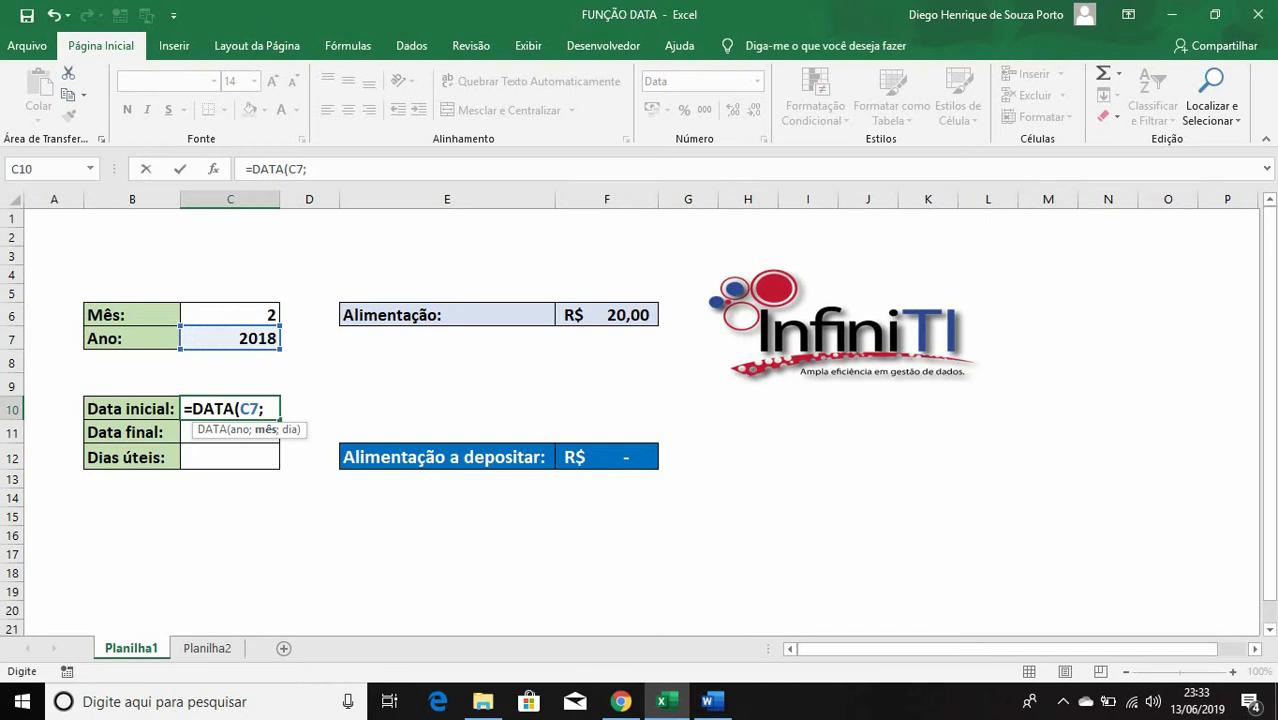
{"action": "left_click", "coordinate": [230, 315]}
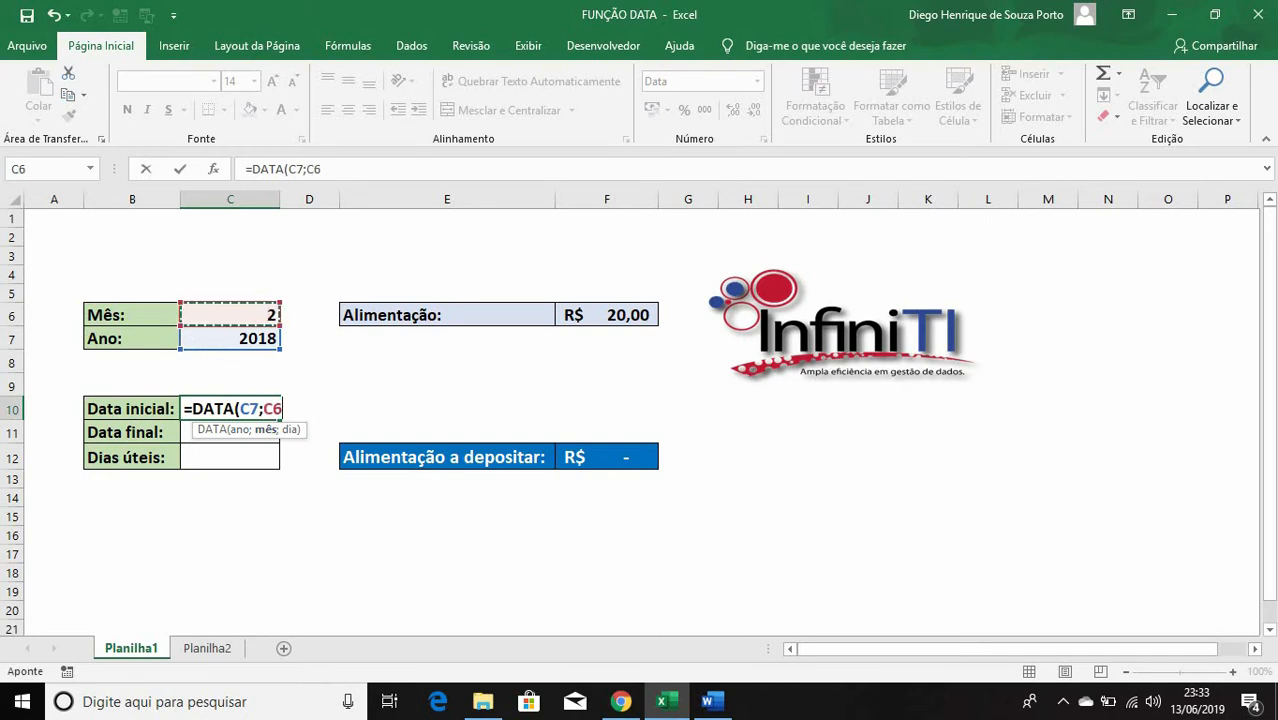
{"action": "type", "text": ";"}
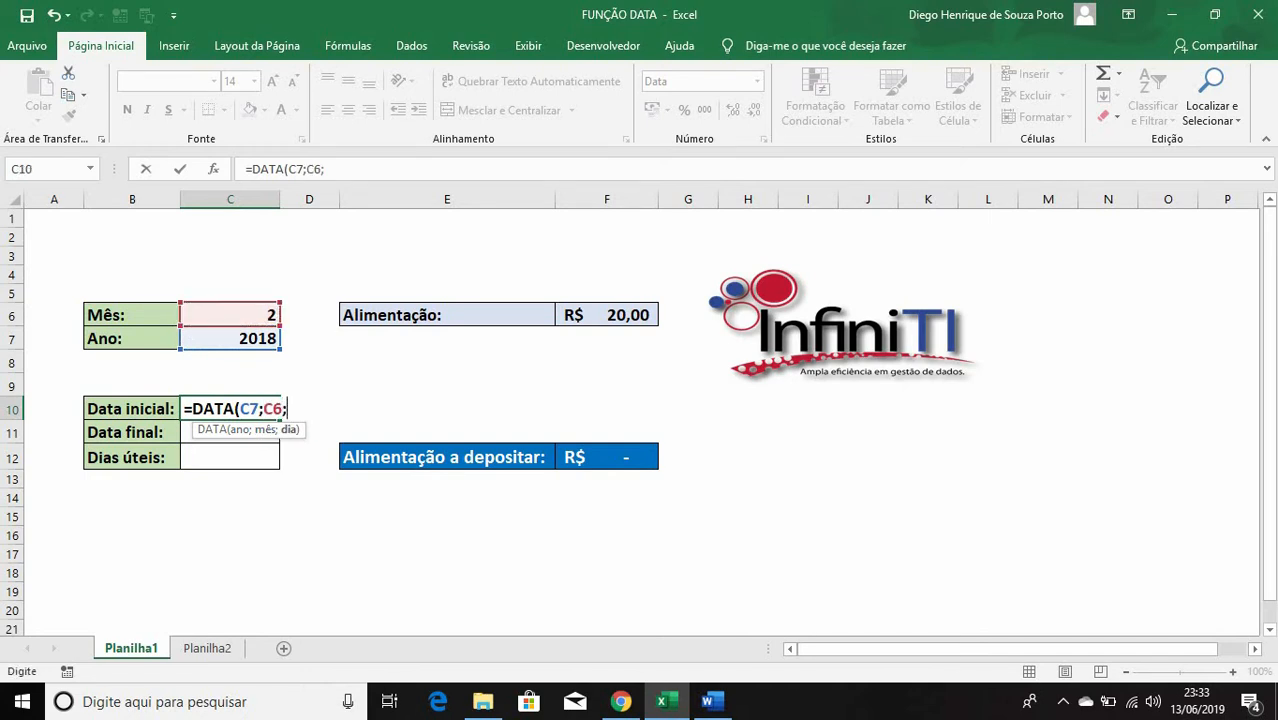
{"action": "type", "text": "1)"}
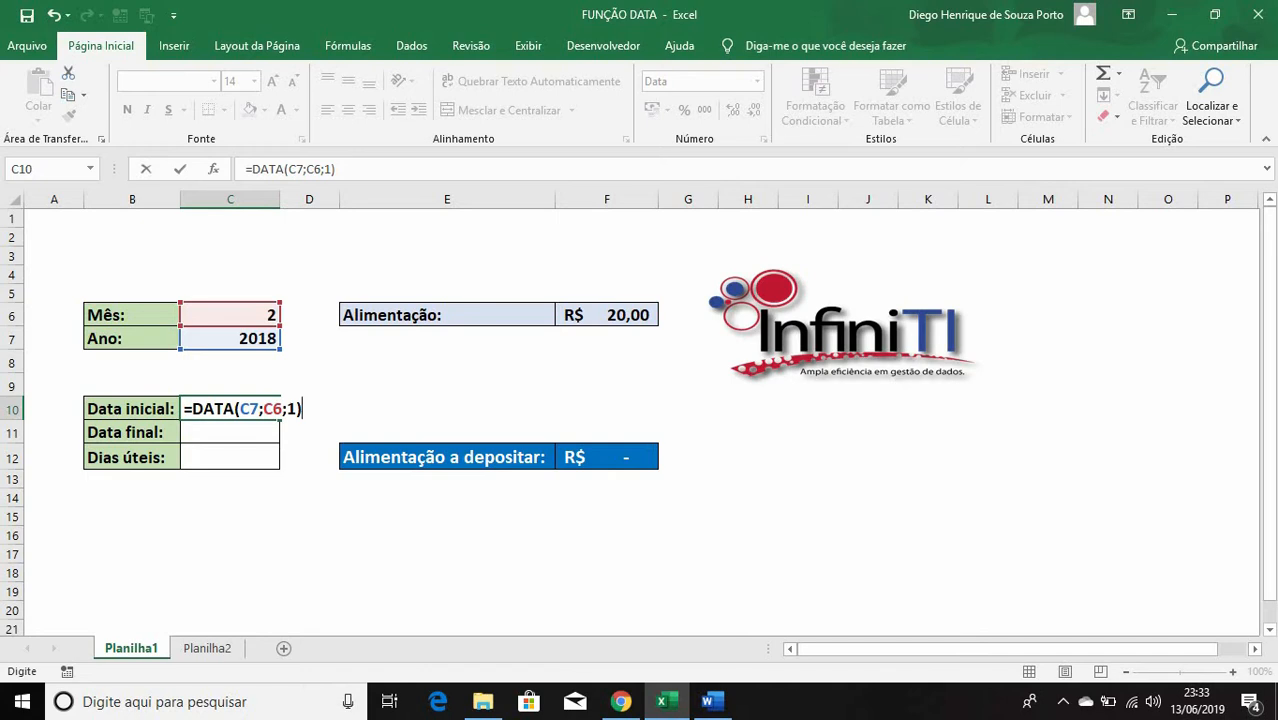
{"action": "key", "text": "Return"}
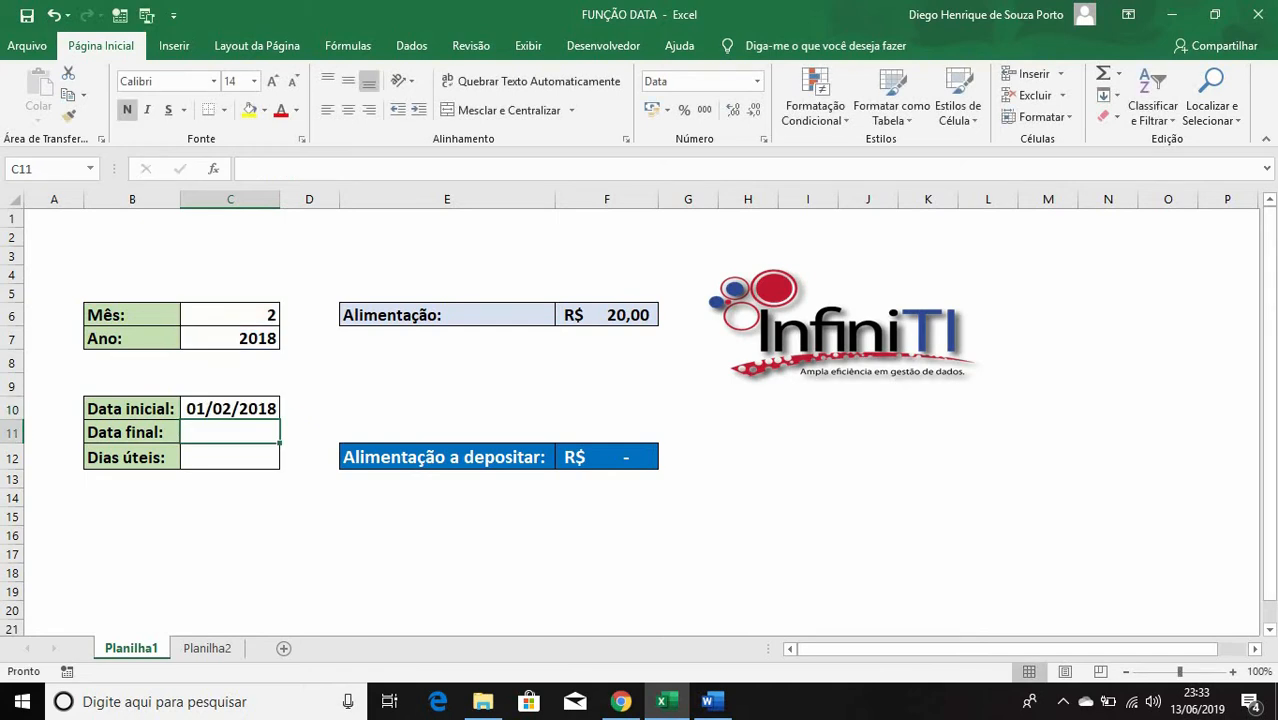
Set the Mês in C6 to 3 and the Ano in C7 to 2019 to test the start date formula.
{"action": "left_click", "coordinate": [230, 409]}
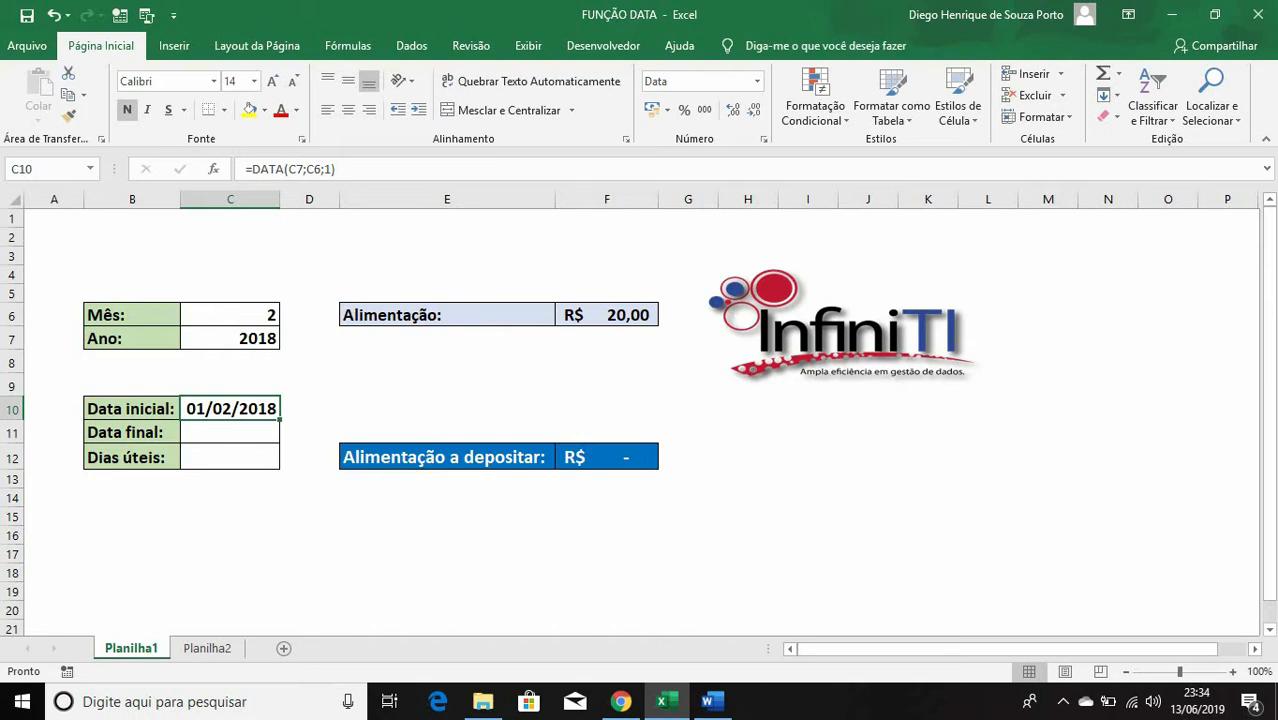
{"action": "left_click", "coordinate": [230, 315]}
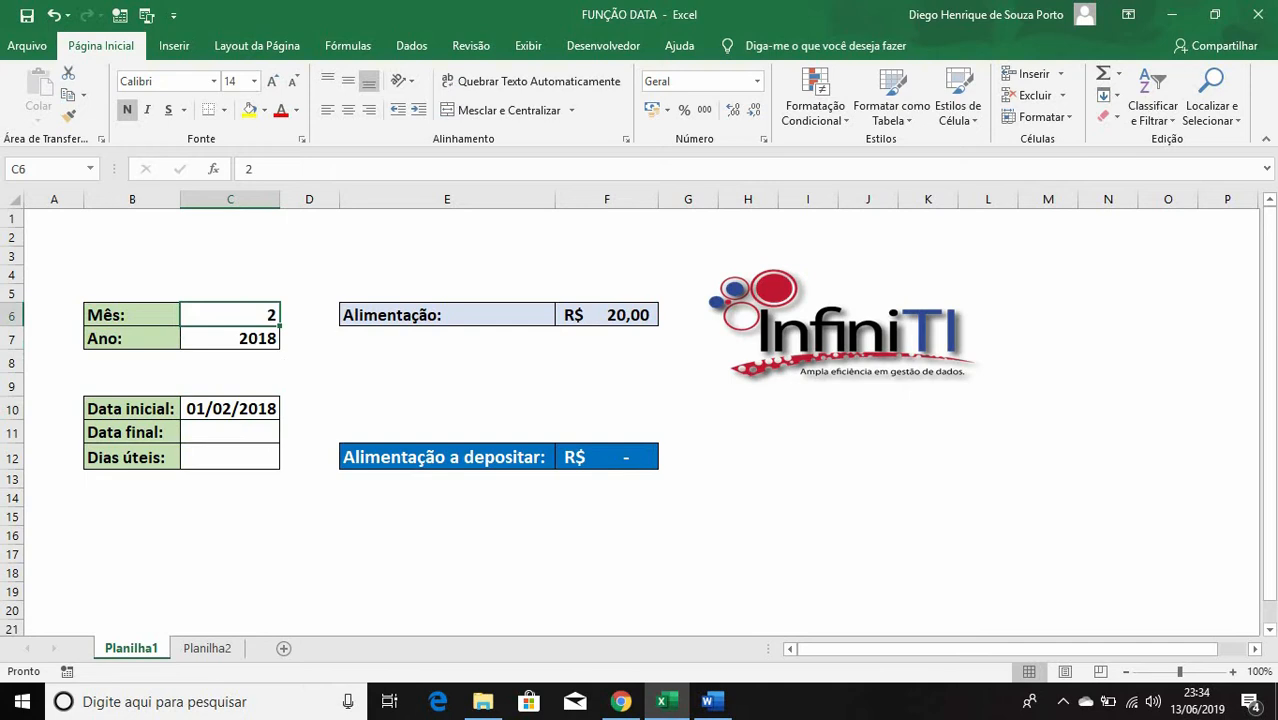
{"action": "type", "text": "3"}
{"action": "key", "text": "Return"}
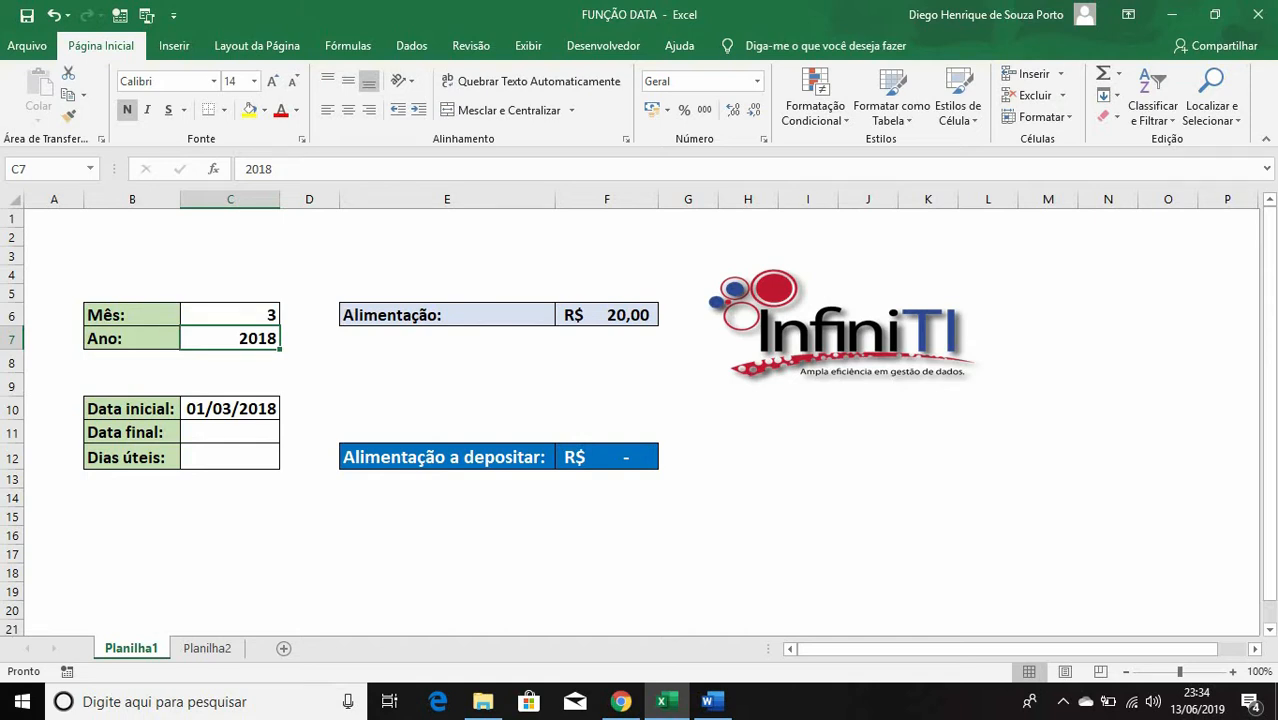
{"action": "type", "text": "2019"}
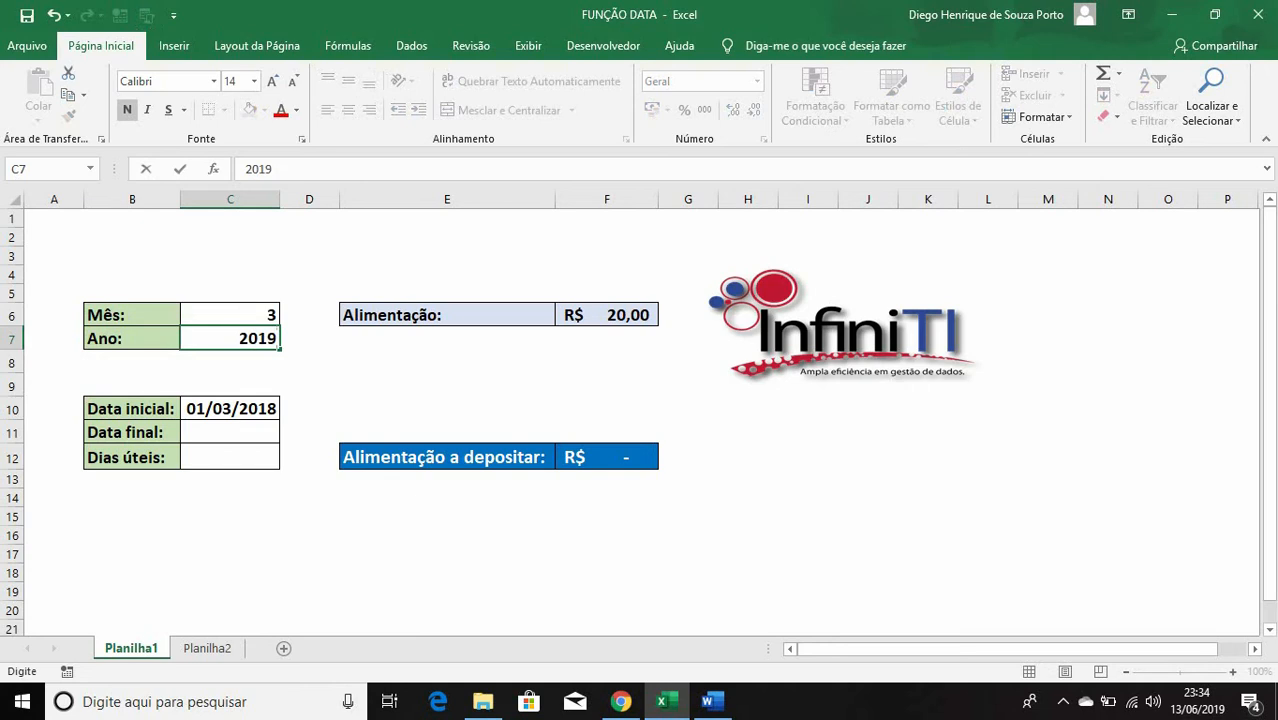
{"action": "key", "text": "Return"}
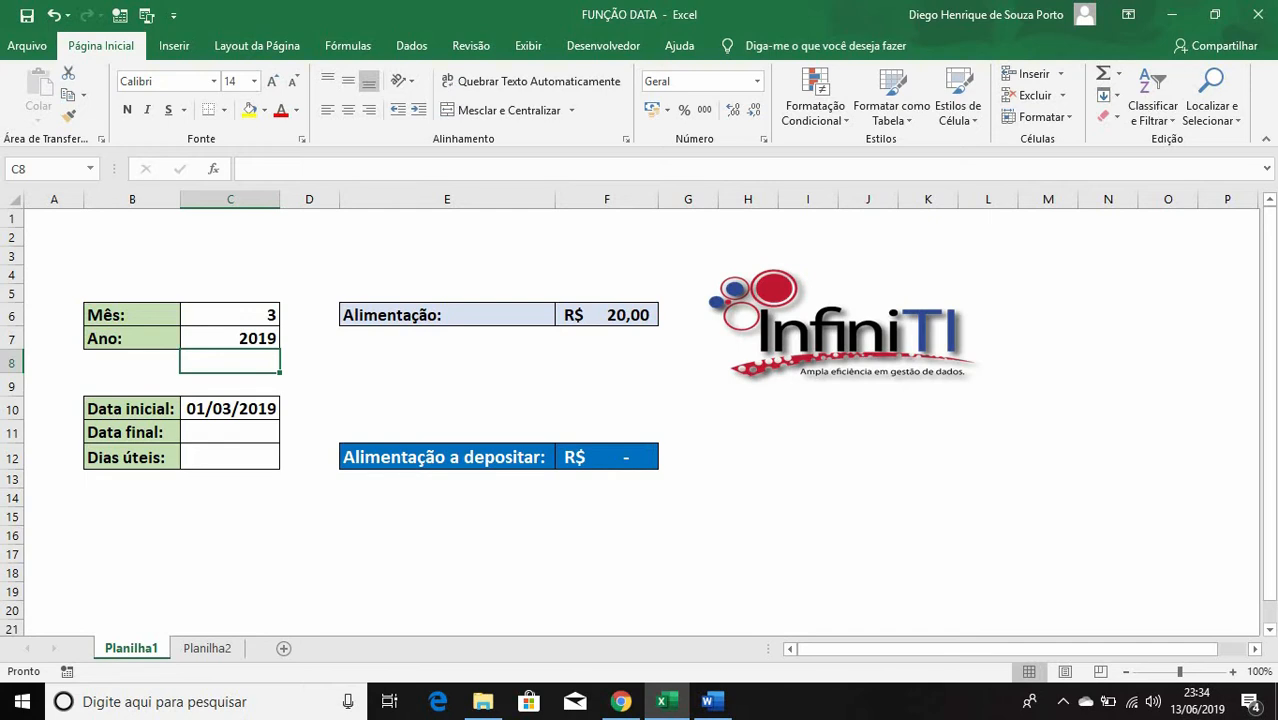
Set the Mês back to 2 and the Ano back to 2018.
{"action": "left_click", "coordinate": [230, 409]}
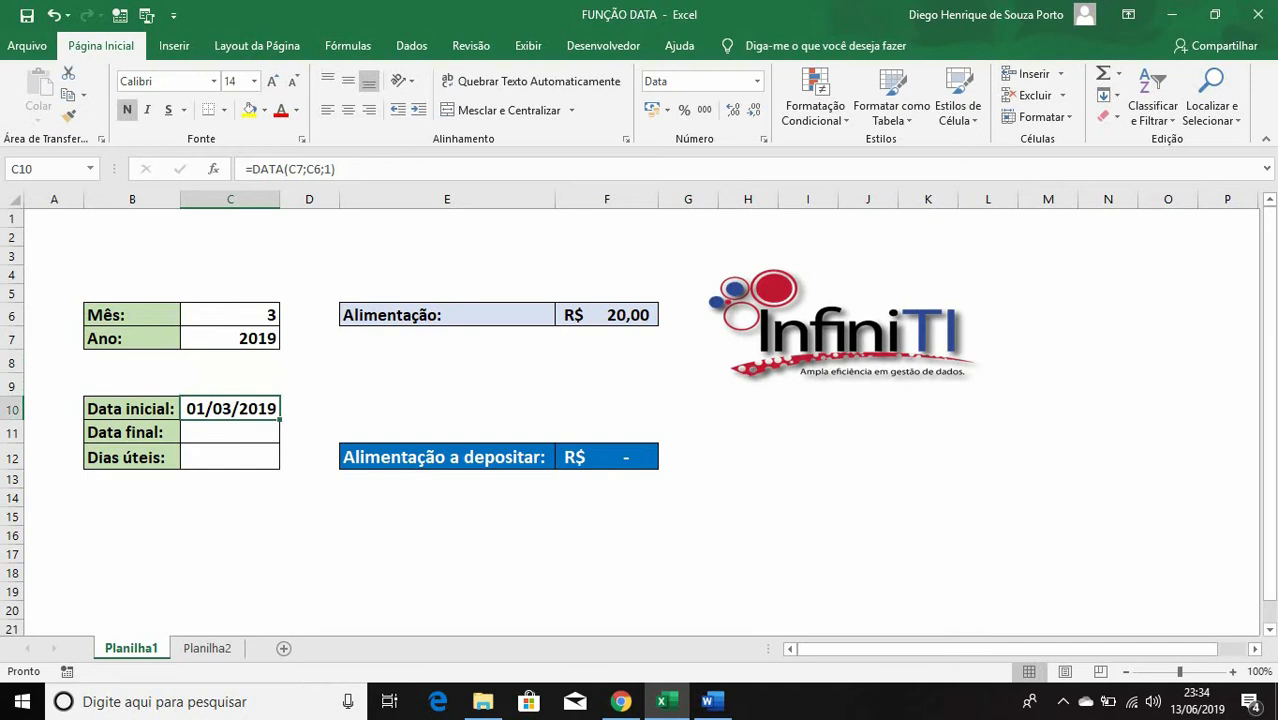
{"action": "left_click", "coordinate": [230, 315]}
{"action": "type", "text": "2"}
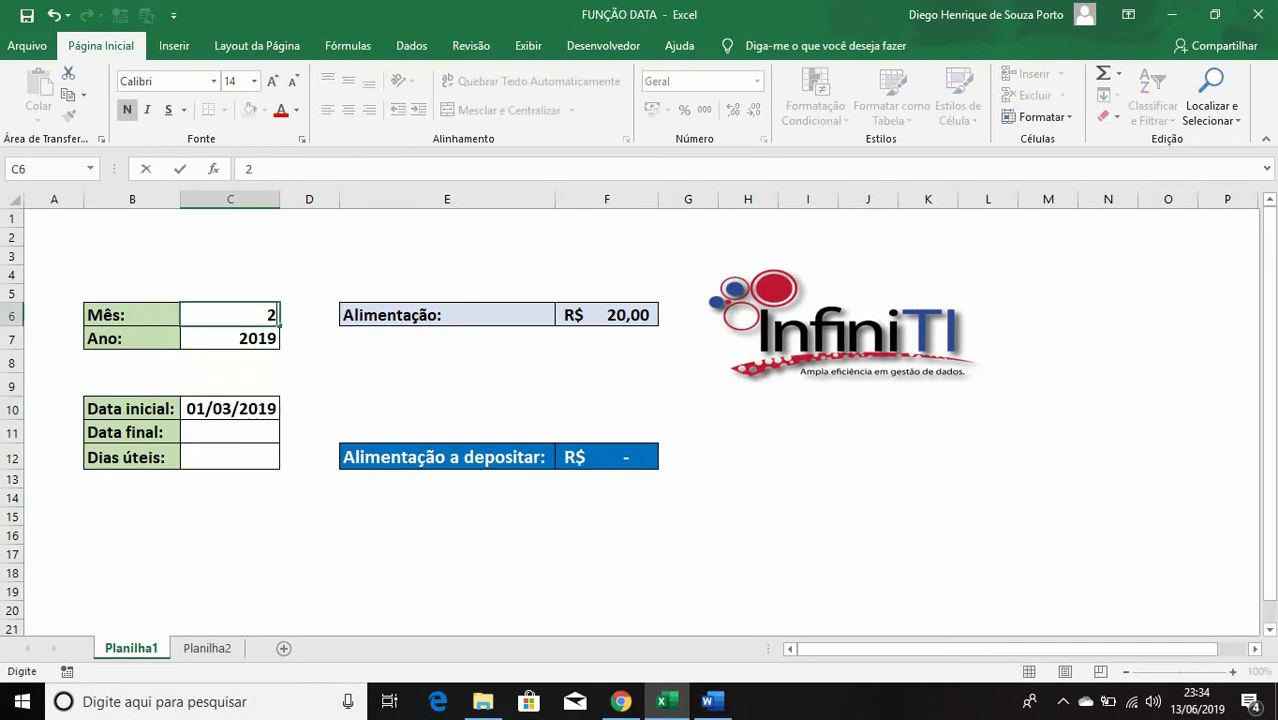
{"action": "key", "text": "Return"}
{"action": "type", "text": "2018"}
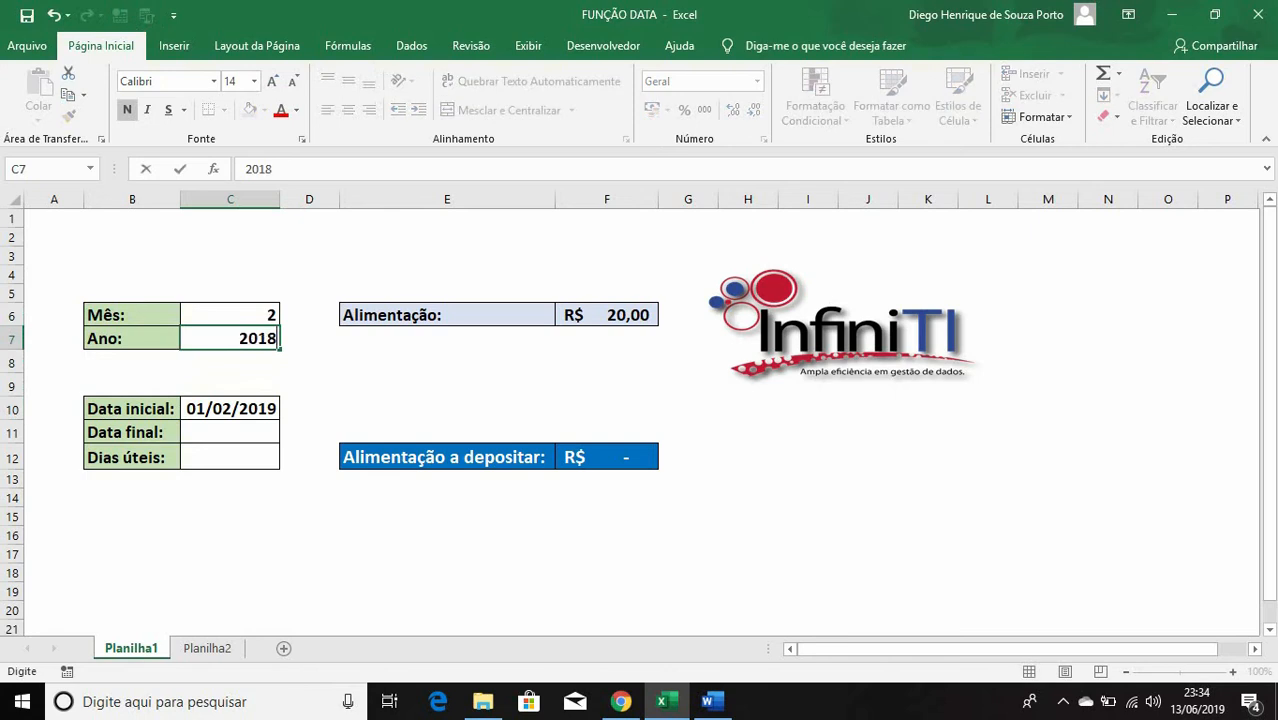
{"action": "key", "text": "Return"}
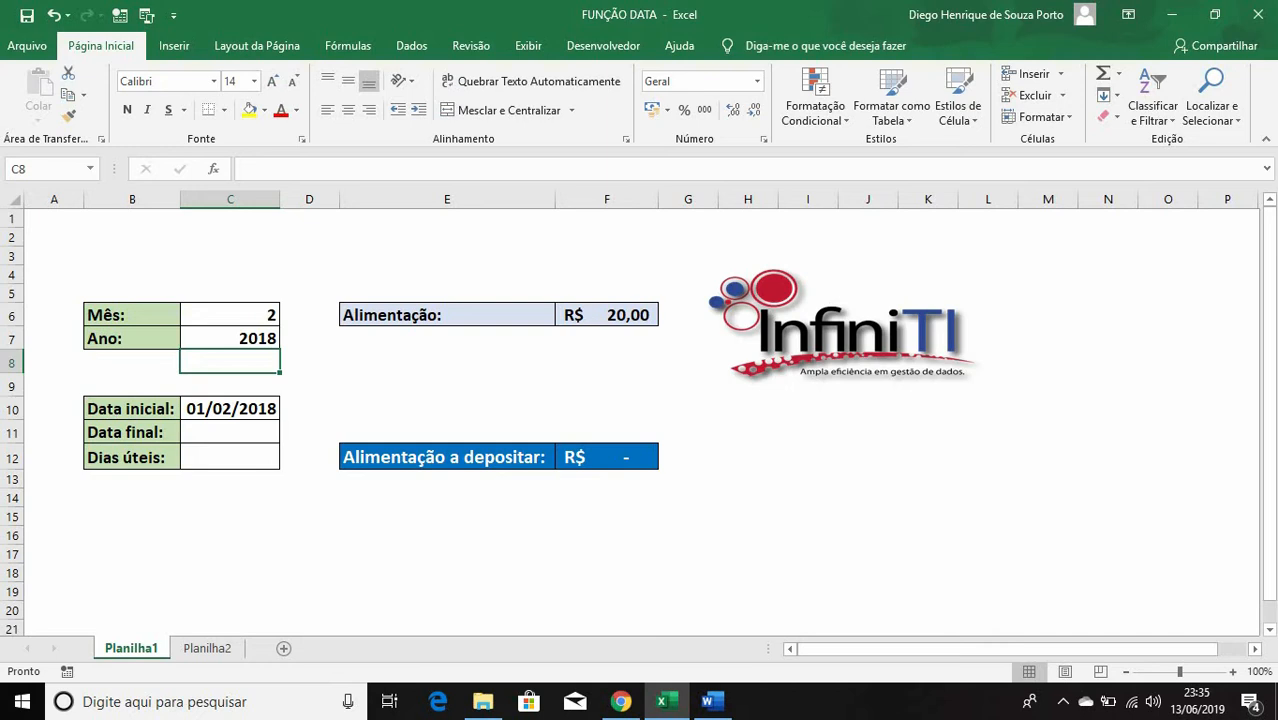
Enter the formula =FIMMÊS(C10;0) in cell C11 for the Data final.
{"action": "left_click", "coordinate": [230, 432]}
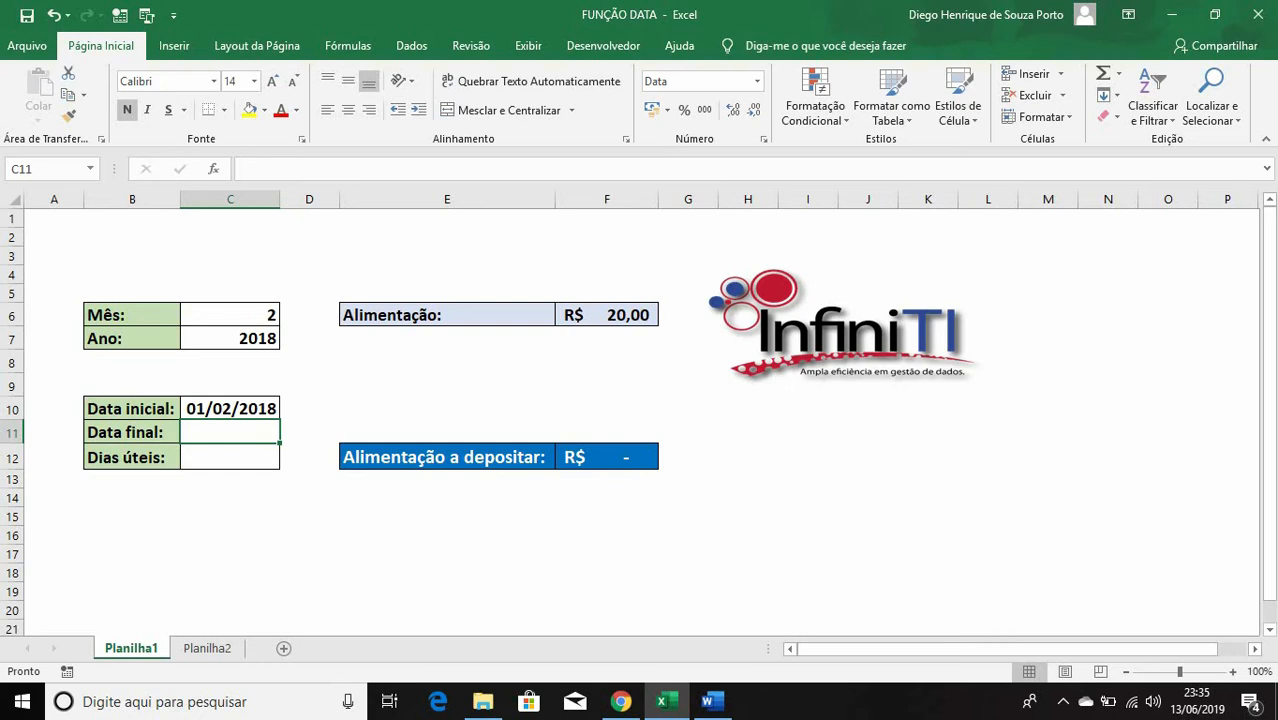
{"action": "type", "text": "=FIM"}
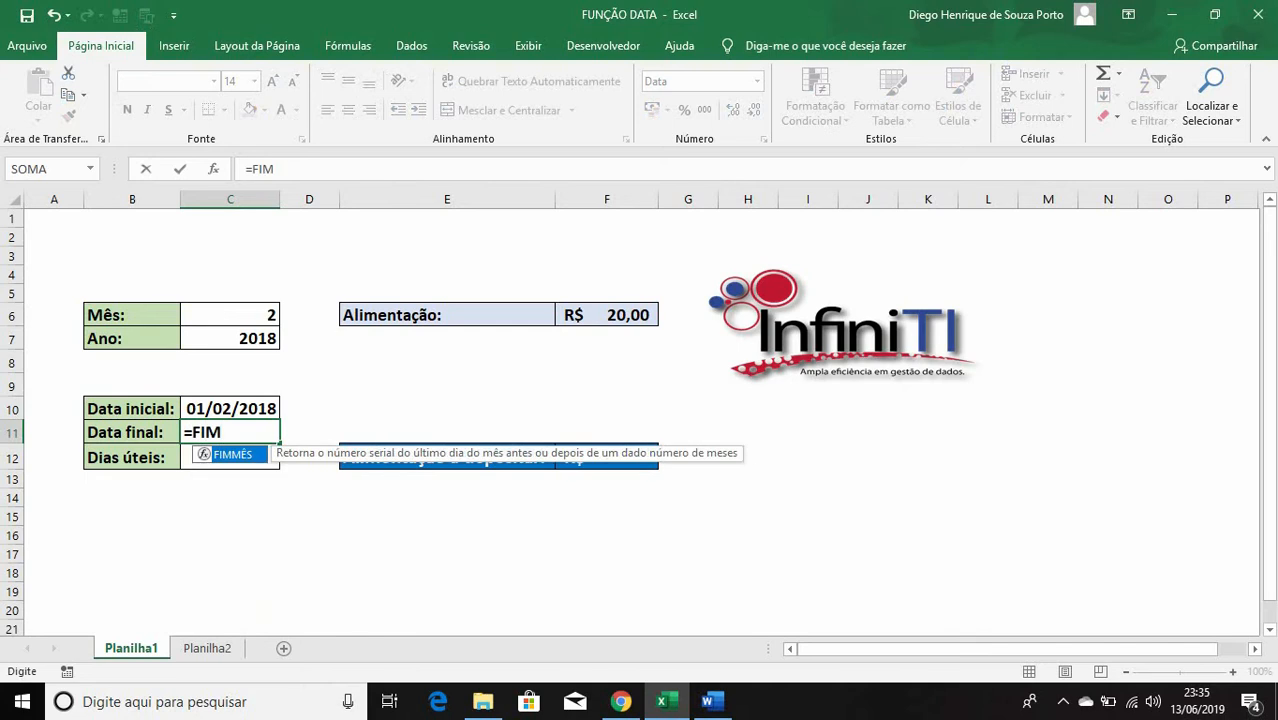
{"action": "key", "text": "Tab"}
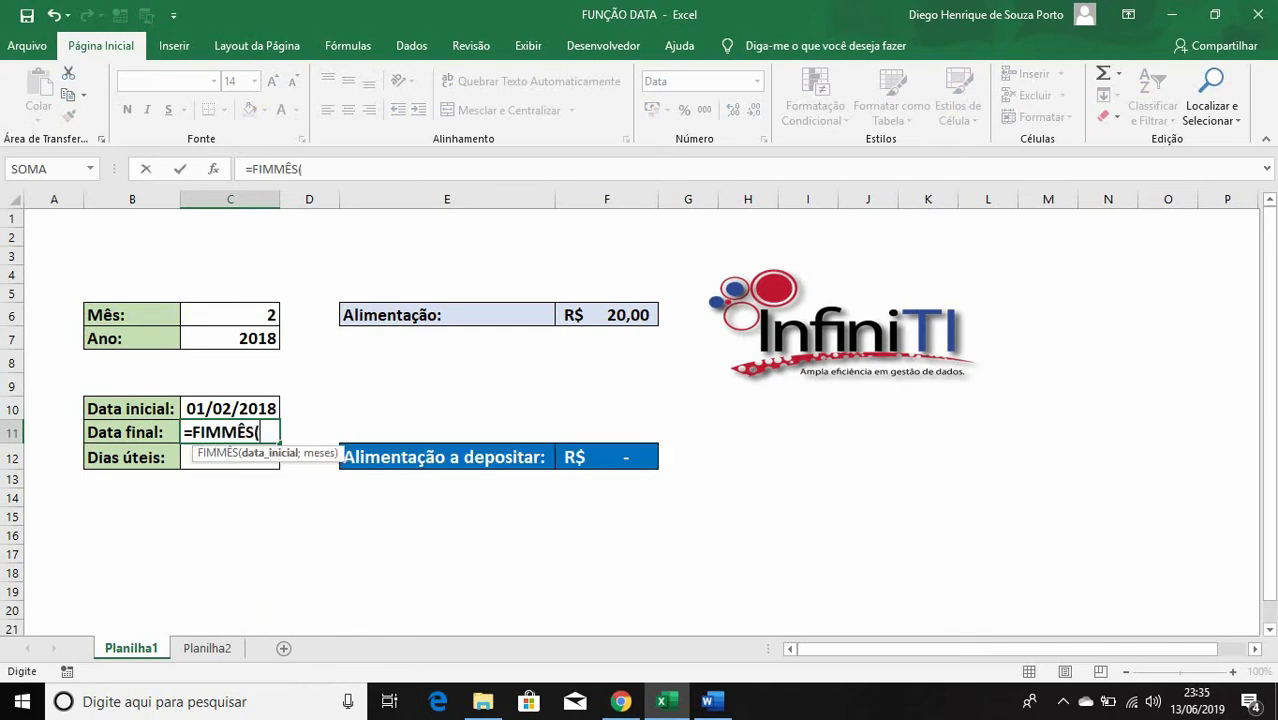
{"action": "left_click", "coordinate": [230, 409]}
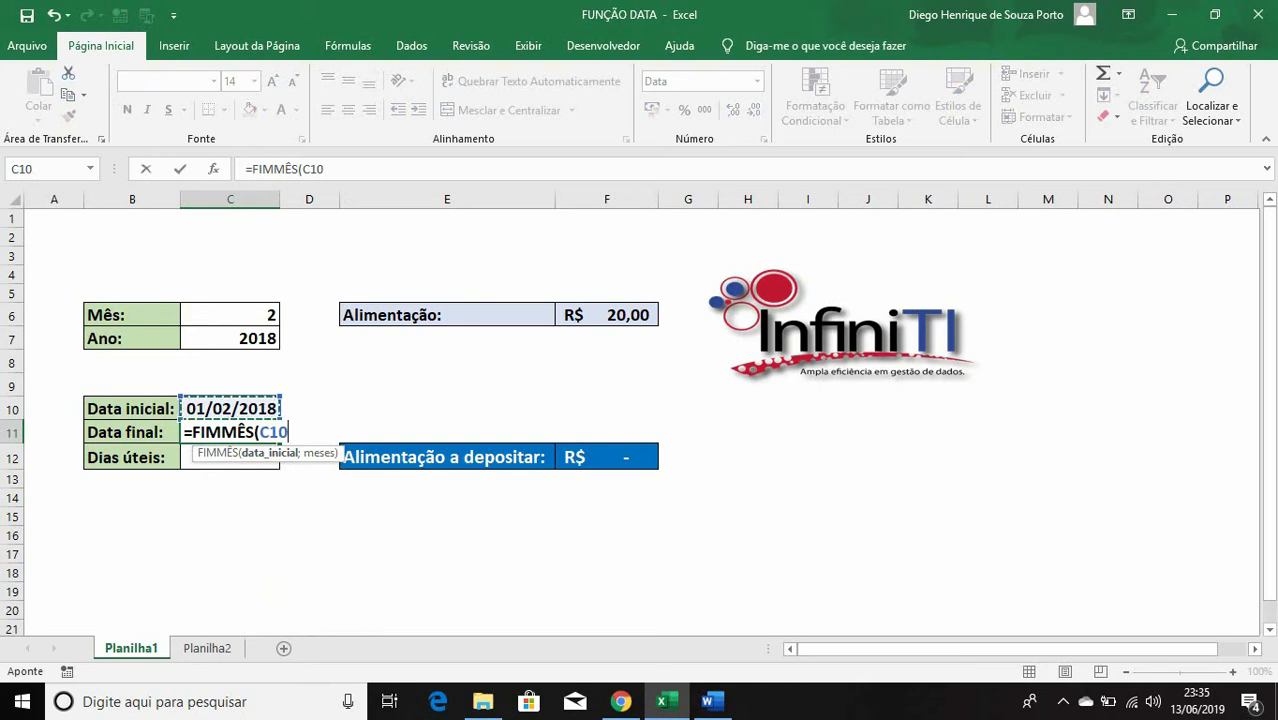
{"action": "type", "text": ";"}
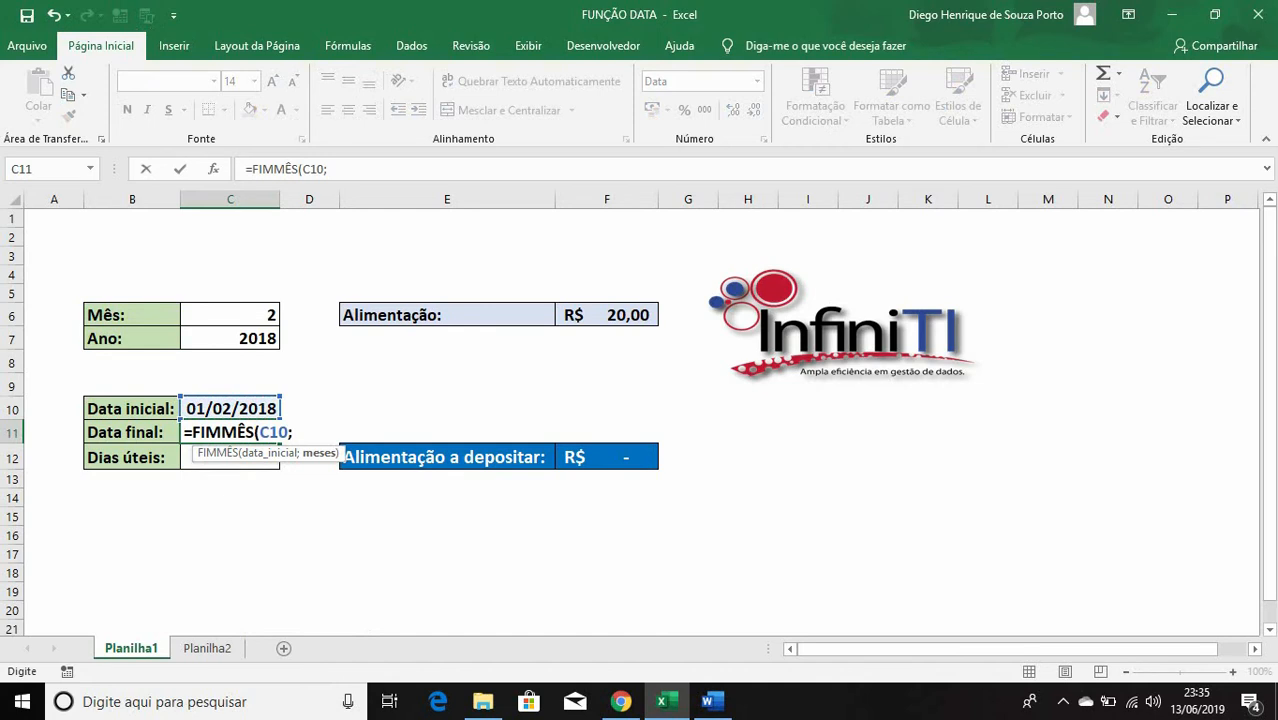
{"action": "type", "text": "0"}
{"action": "type", "text": ")"}
{"action": "key", "text": "Return"}
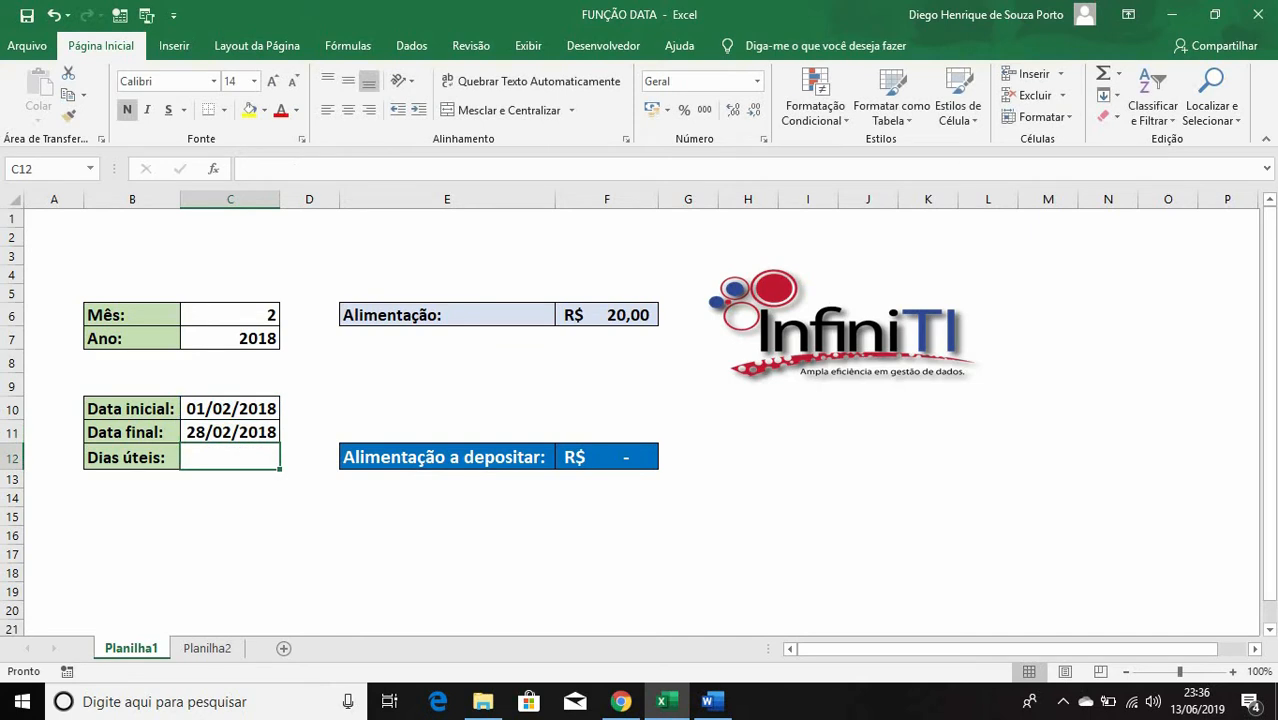
Set the Mês in cell C6 to 3 to test the end date formula.
{"action": "left_click", "coordinate": [230, 432]}
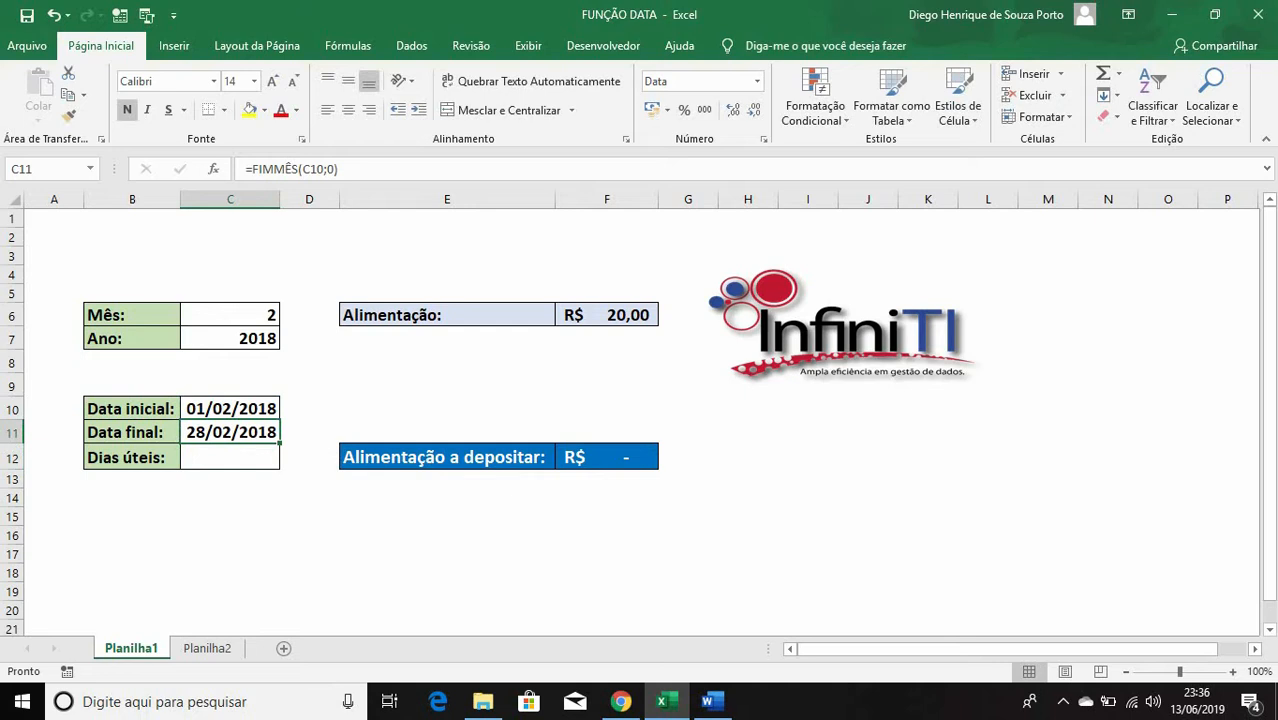
{"action": "left_click", "coordinate": [230, 315]}
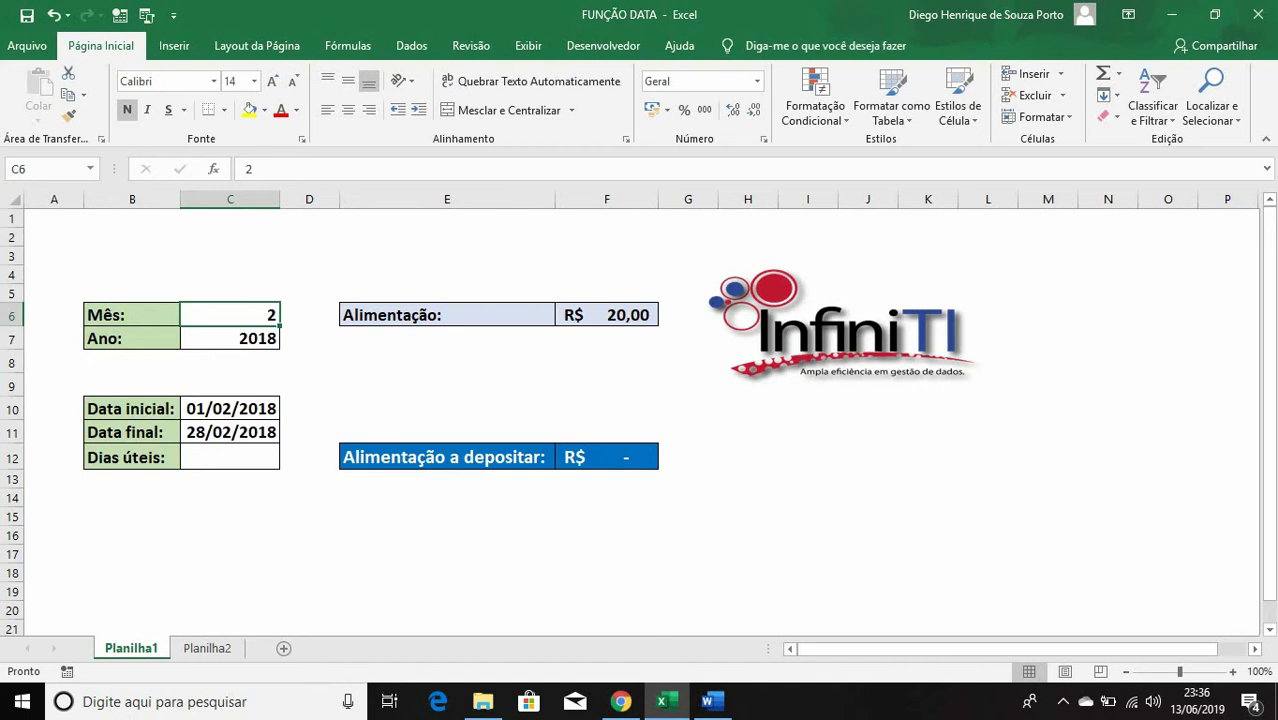
{"action": "type", "text": "3"}
{"action": "key", "text": "Return"}
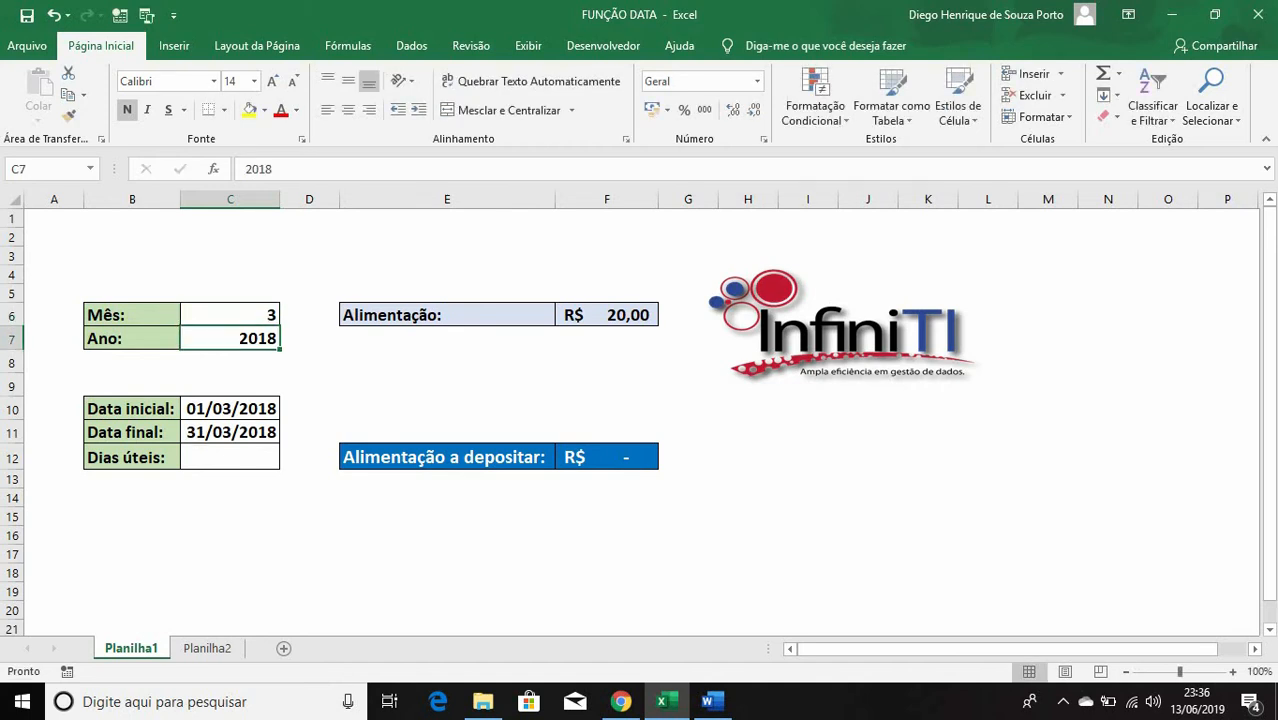
Change the months argument of the FIMMÊS formula in C11 to 1.
{"action": "left_click", "coordinate": [230, 432]}
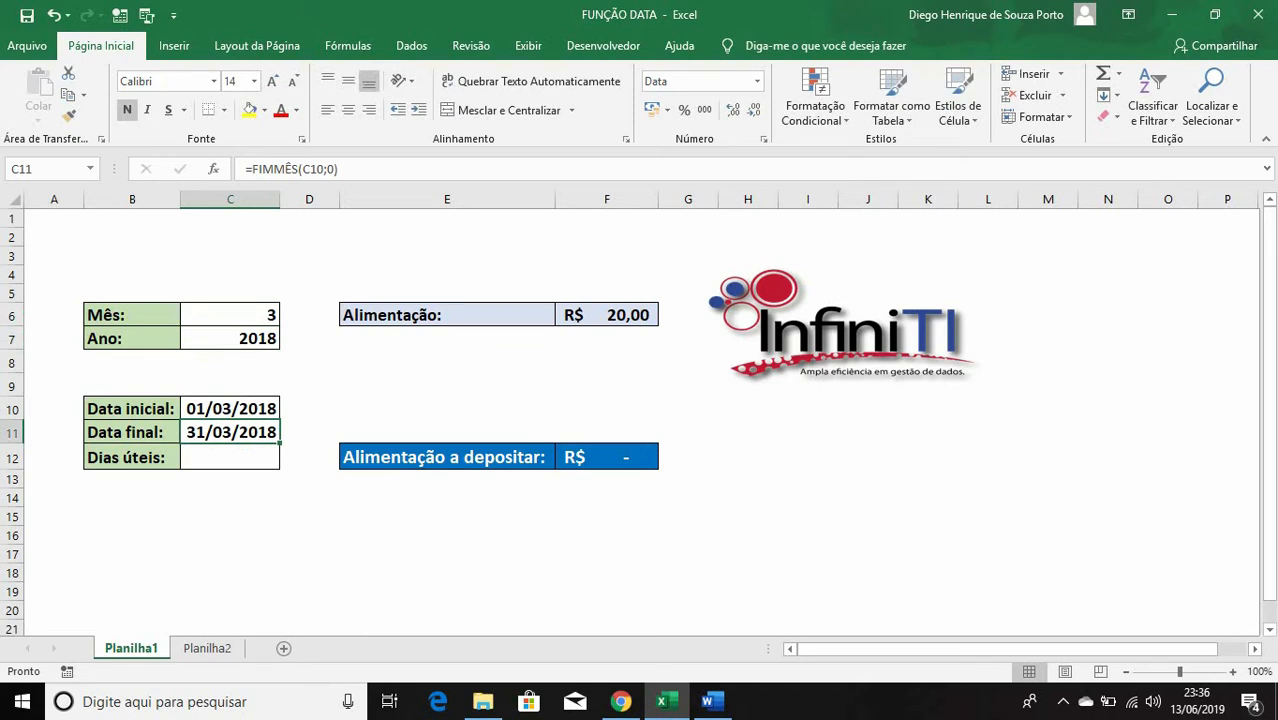
{"action": "left_click", "coordinate": [332, 169]}
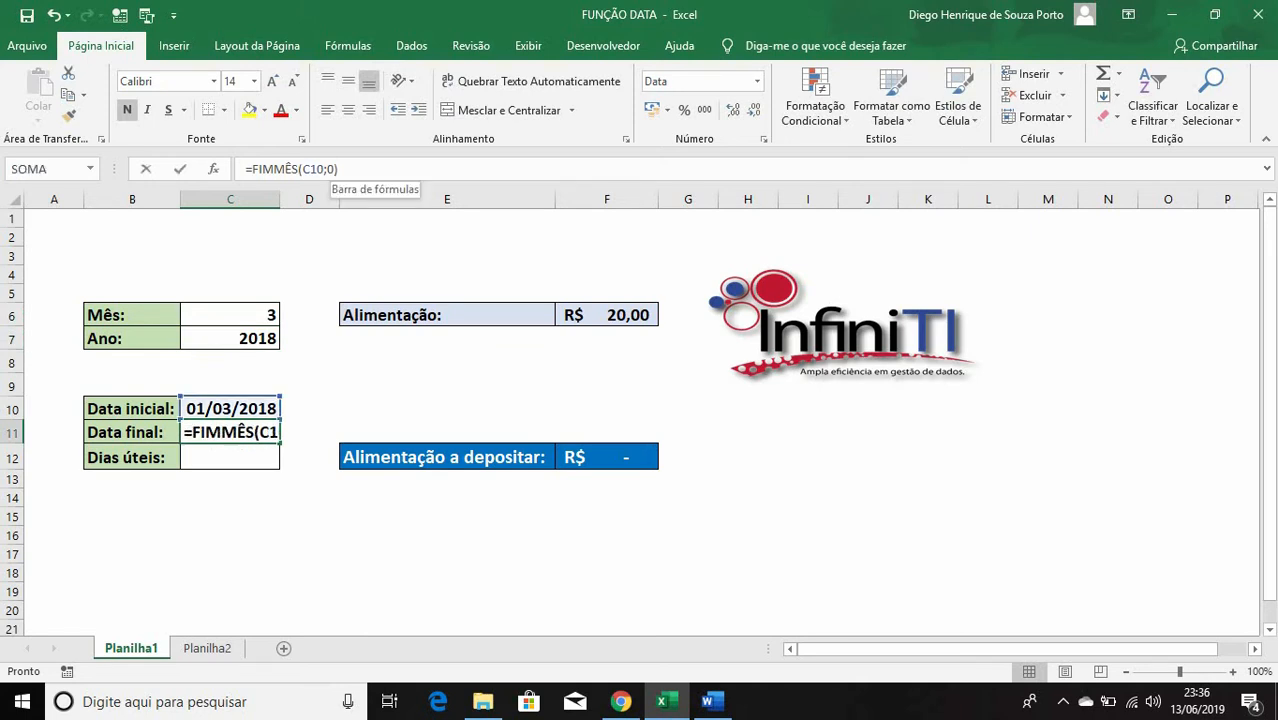
{"action": "key", "text": "BackSpace"}
{"action": "type", "text": "1"}
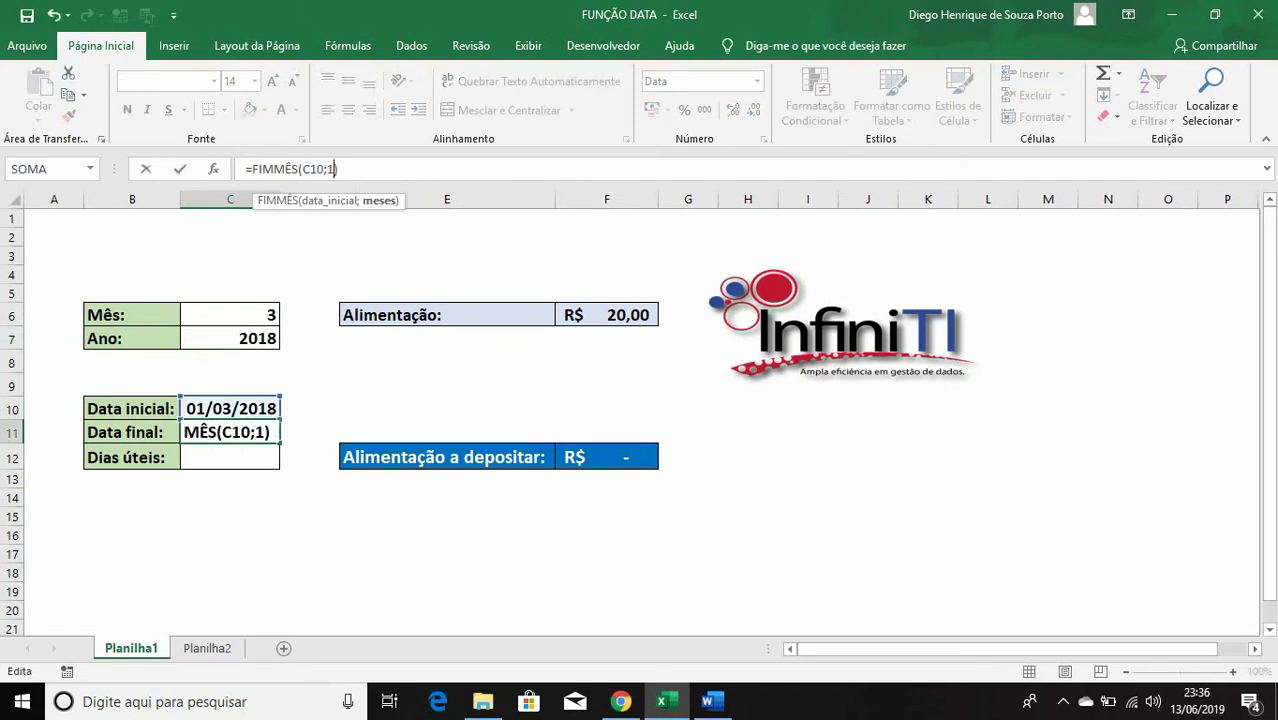
{"action": "key", "text": "Return"}
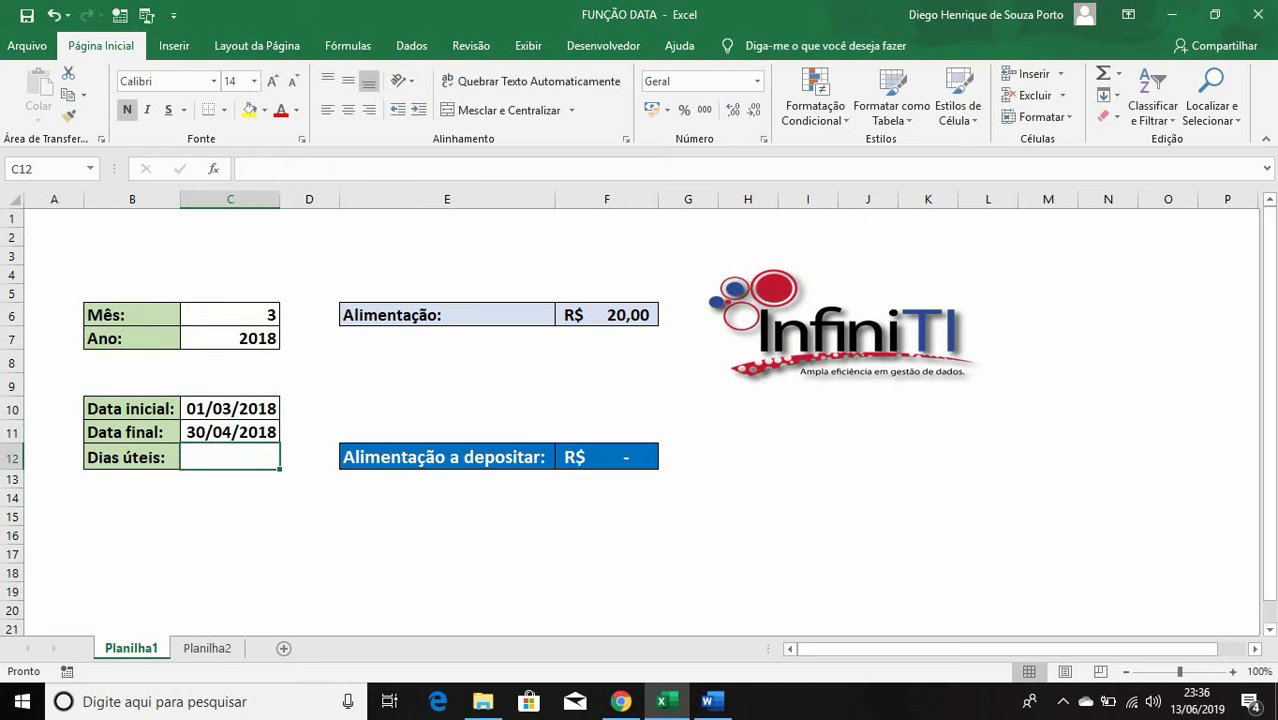
Change the months argument of the Data final formula to 2, making it =FIMMÊS(C10;2).
{"action": "left_click", "coordinate": [230, 432]}
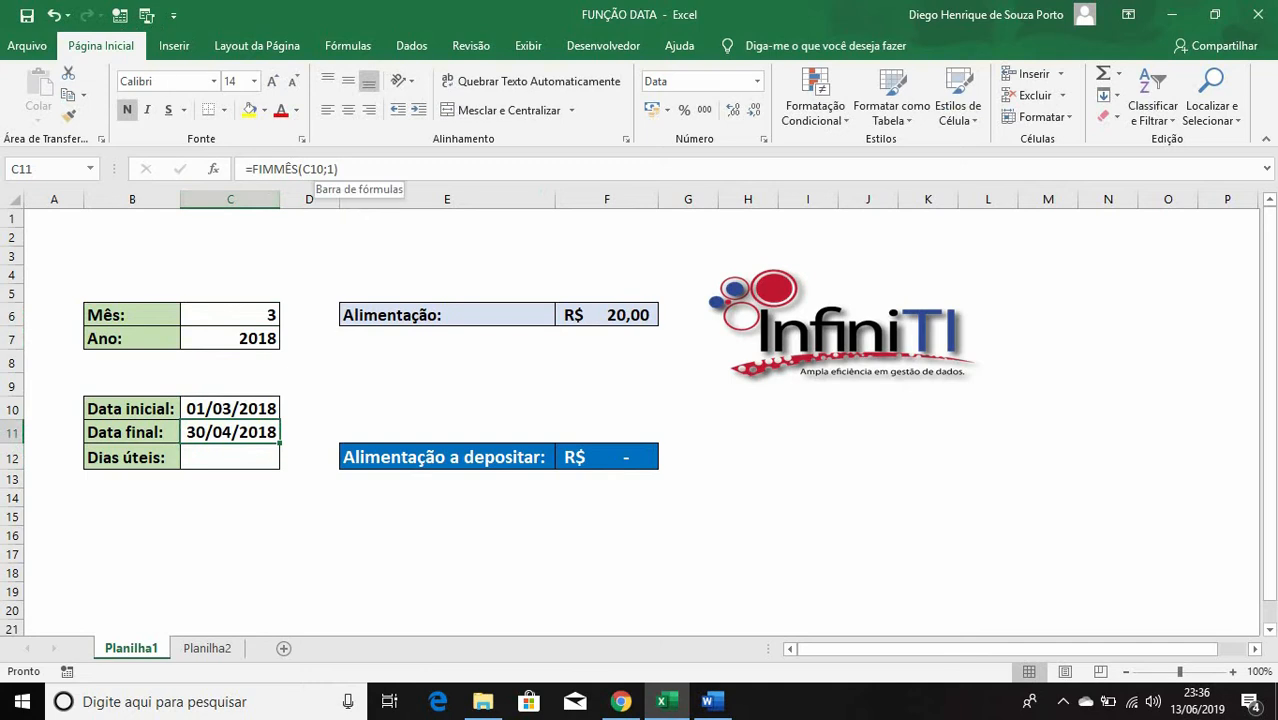
{"action": "left_click", "coordinate": [332, 169]}
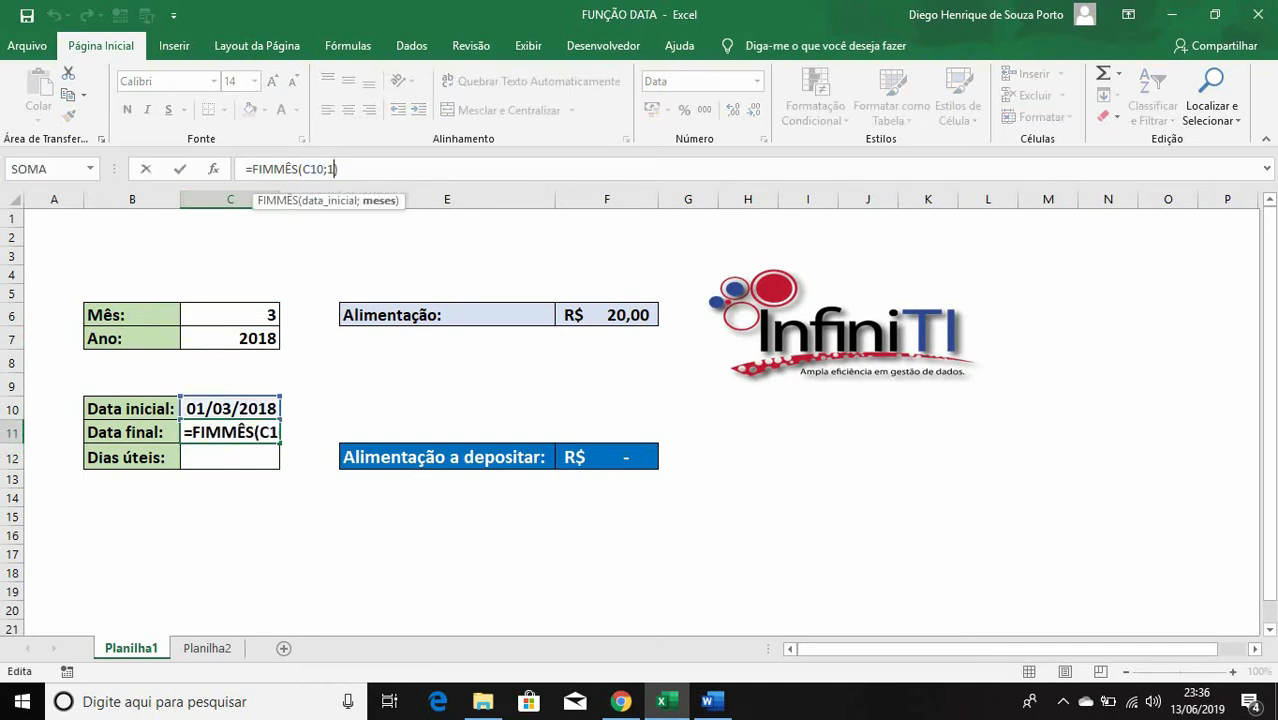
{"action": "key", "text": "BackSpace"}
{"action": "type", "text": "2"}
{"action": "key", "text": "Return"}
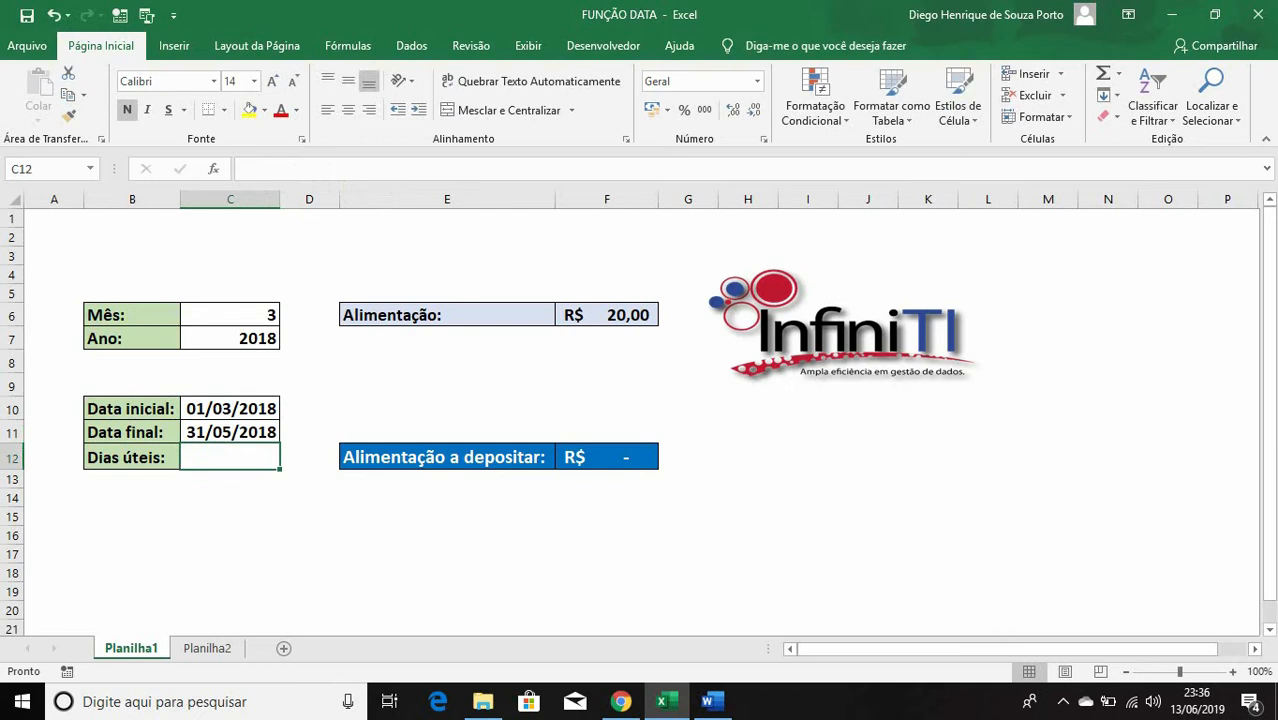
{"action": "left_click", "coordinate": [230, 432]}
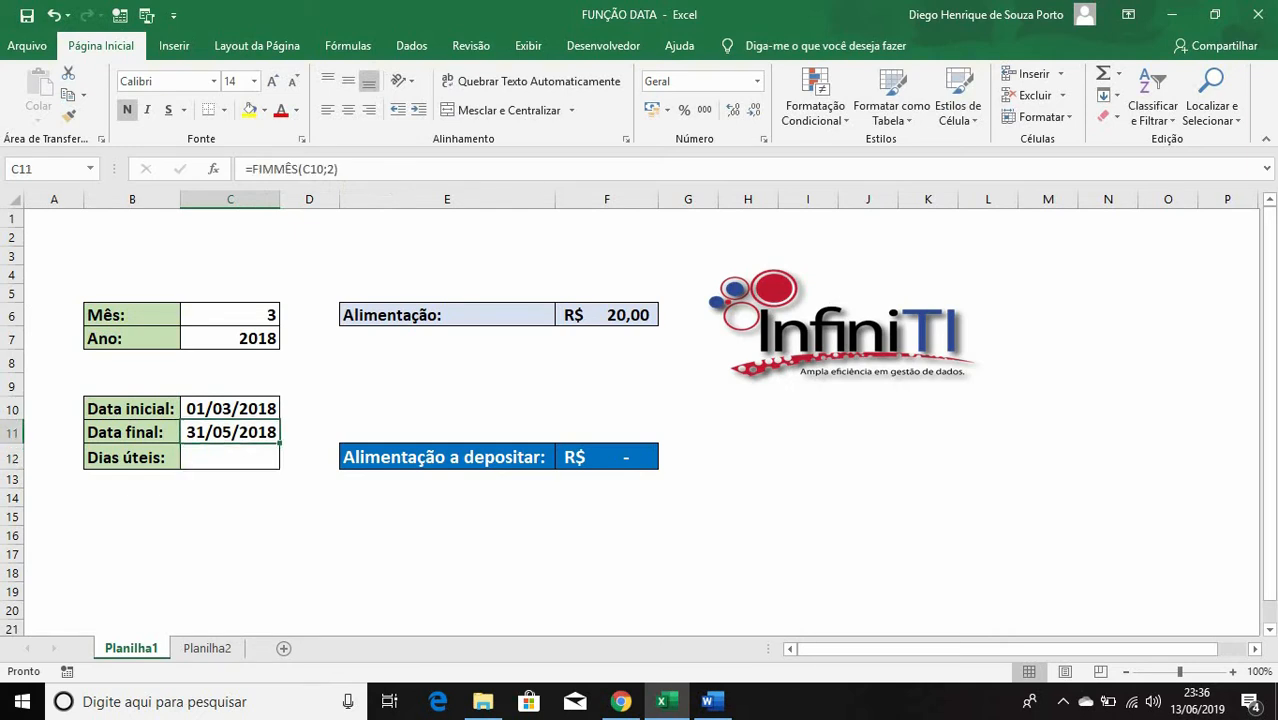
Change the months argument of the Data final formula in C11 back to 0, making it =FIMMÊS(C10;0).
{"action": "left_click", "coordinate": [333, 169]}
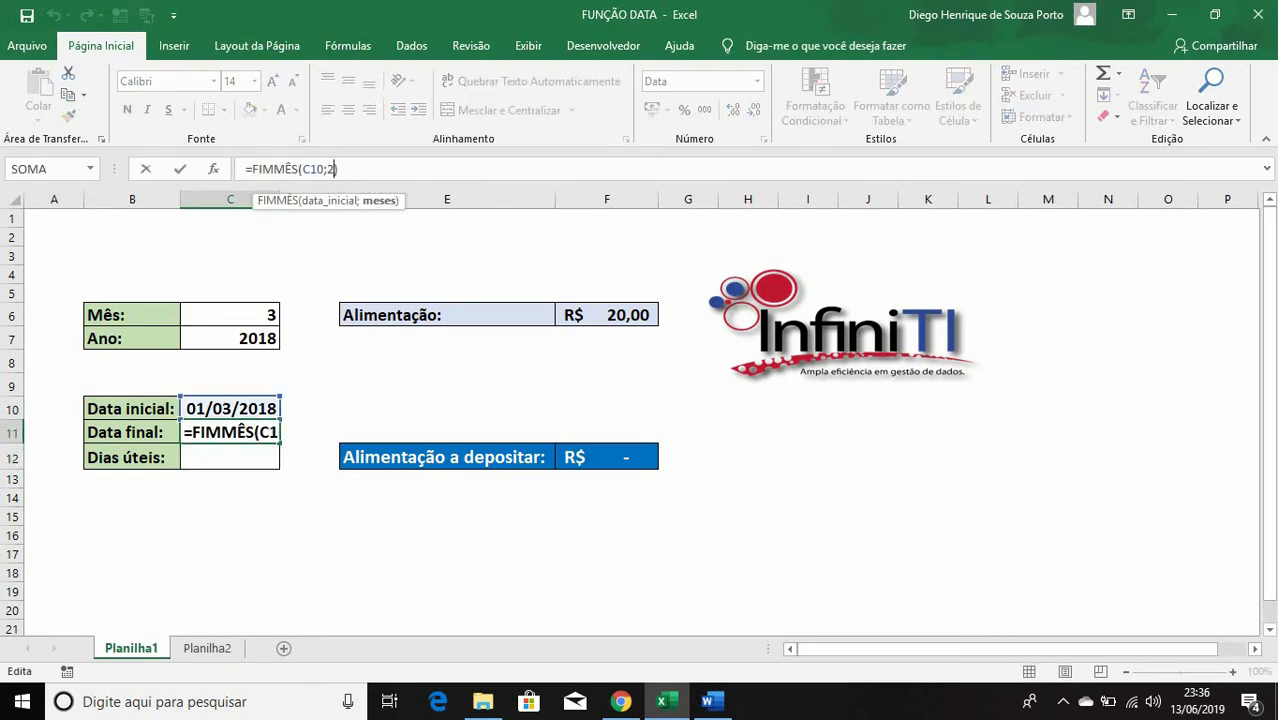
{"action": "key", "text": "BackSpace"}
{"action": "type", "text": "0"}
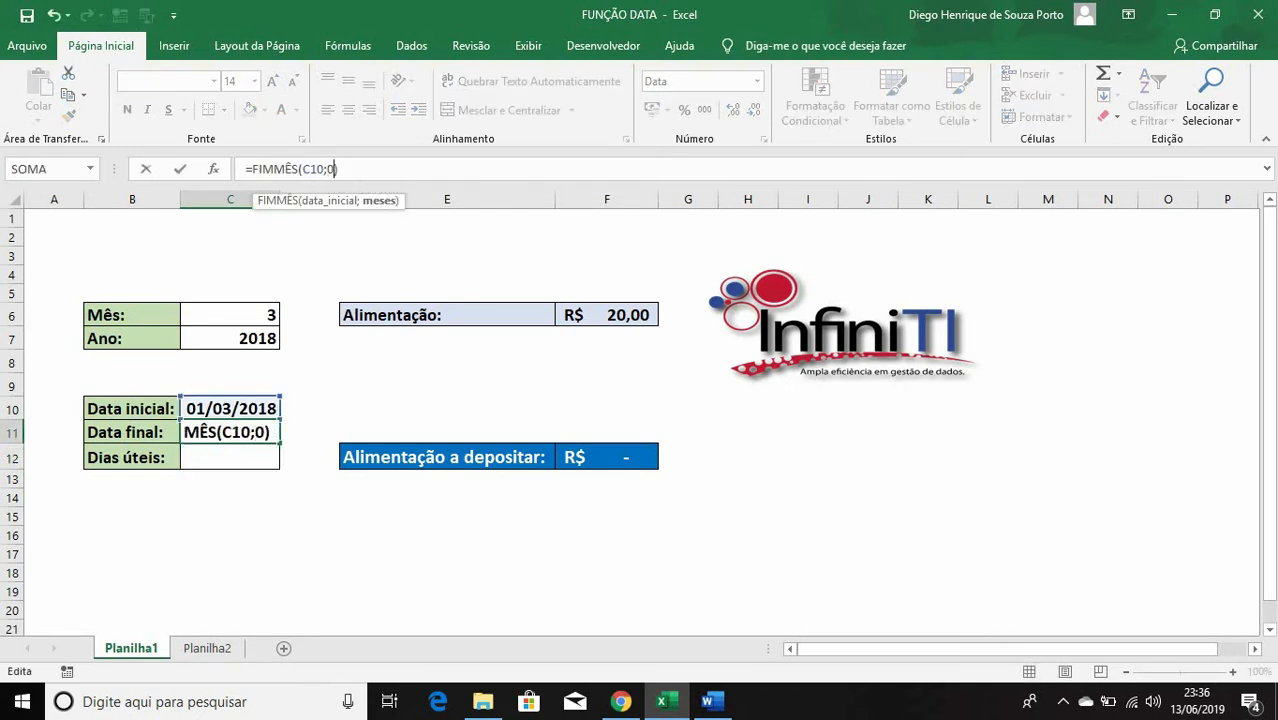
{"action": "key", "text": "Return"}
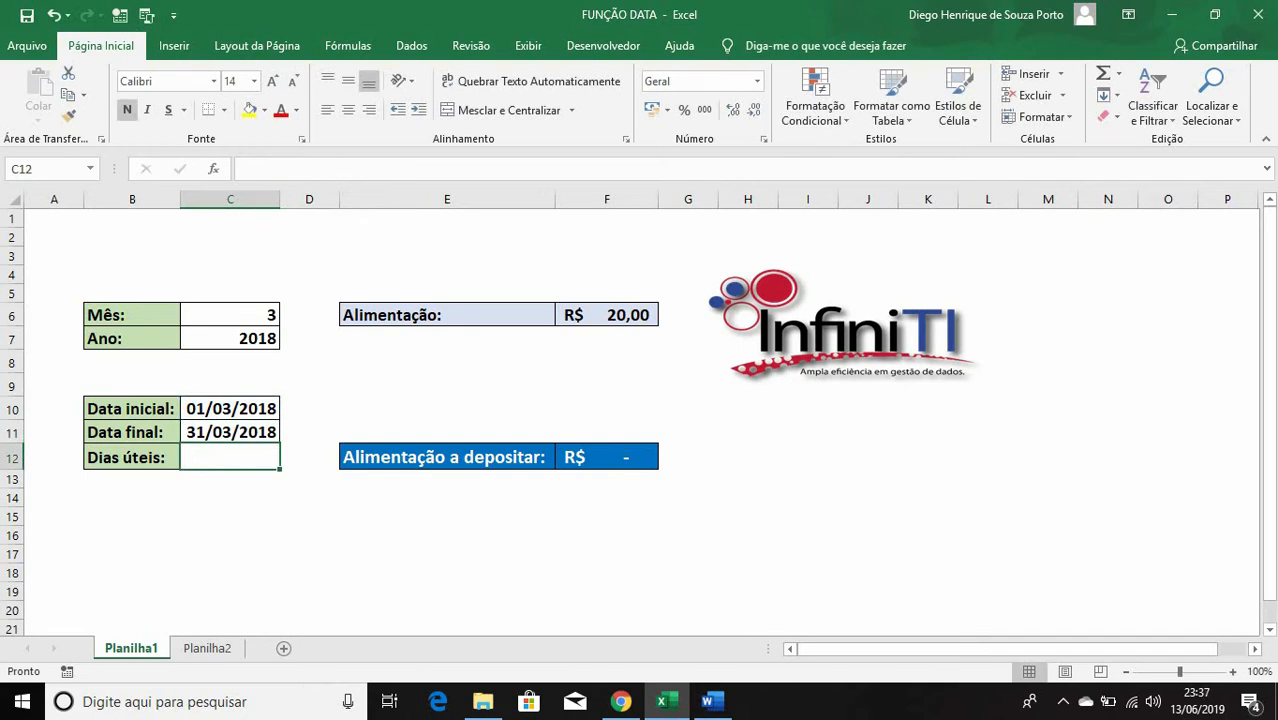
Set the Mês in cell C6 to 2 to test the start and end dates for February.
{"action": "left_click", "coordinate": [230, 315]}
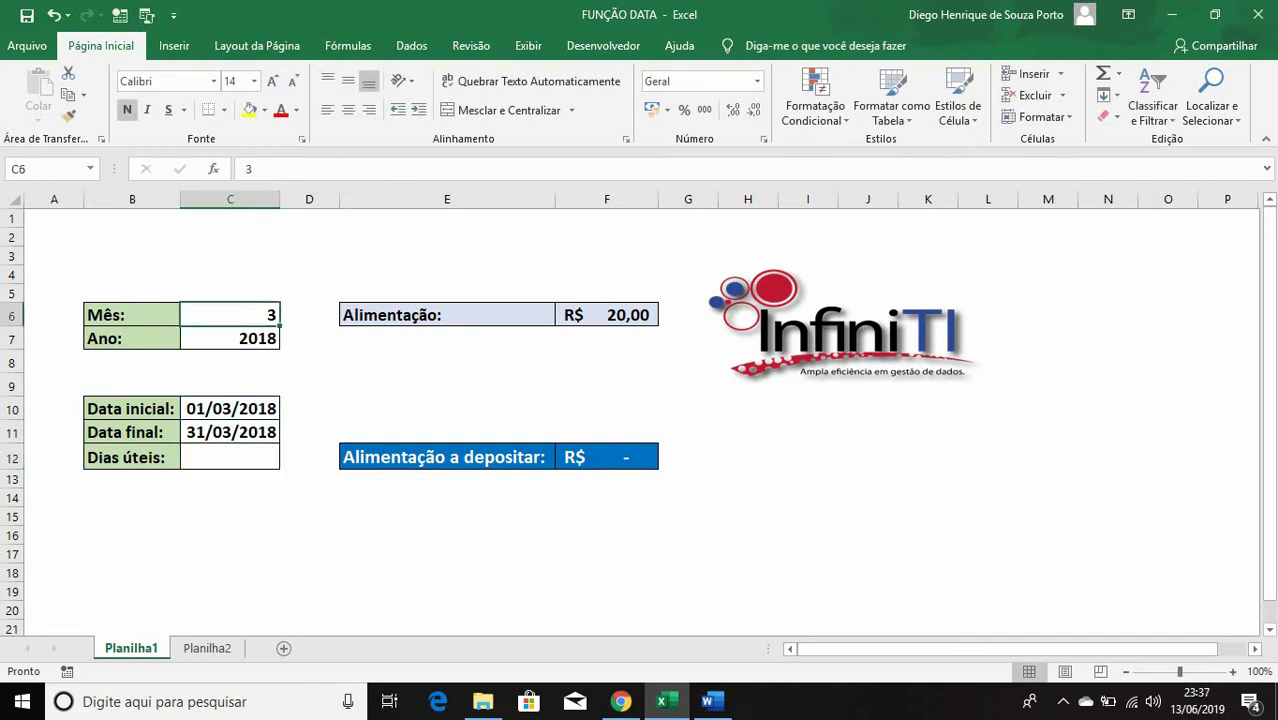
{"action": "type", "text": "2"}
{"action": "key", "text": "Return"}
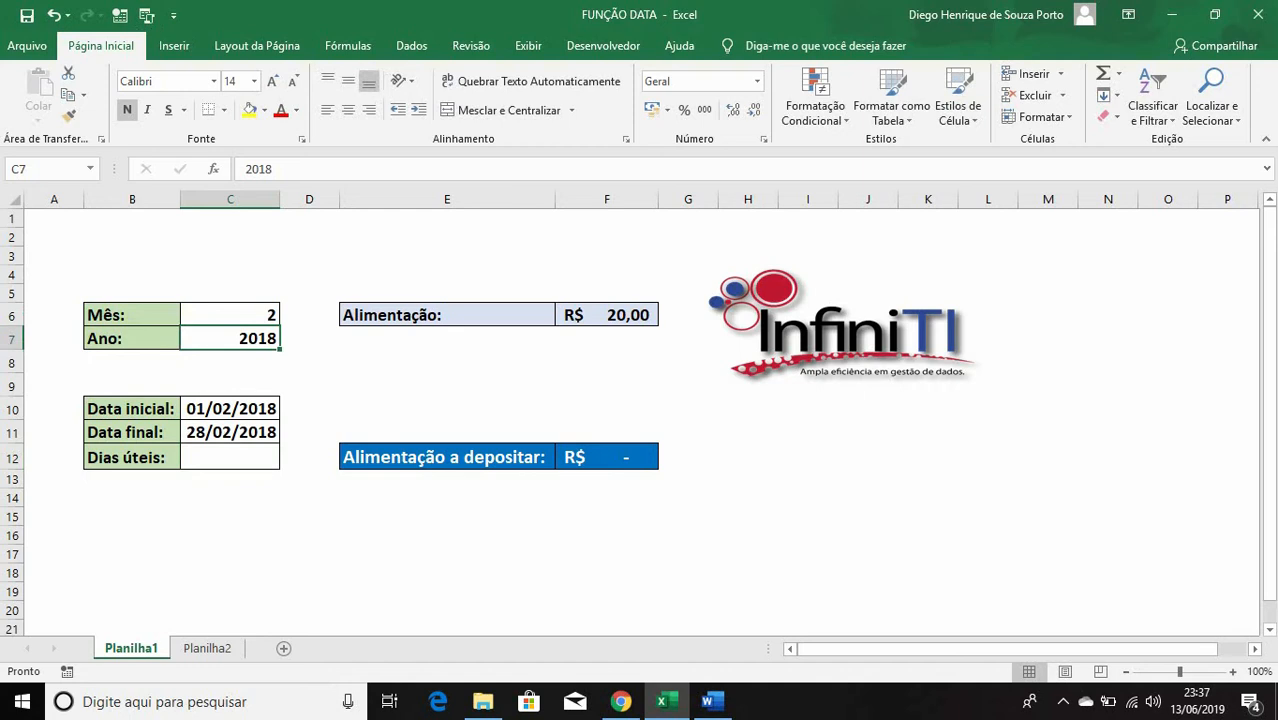
{"action": "key", "text": "Down"}
{"action": "key", "text": "Down"}
{"action": "key", "text": "Down"}
{"action": "key", "text": "Down"}
{"action": "key", "text": "Down"}
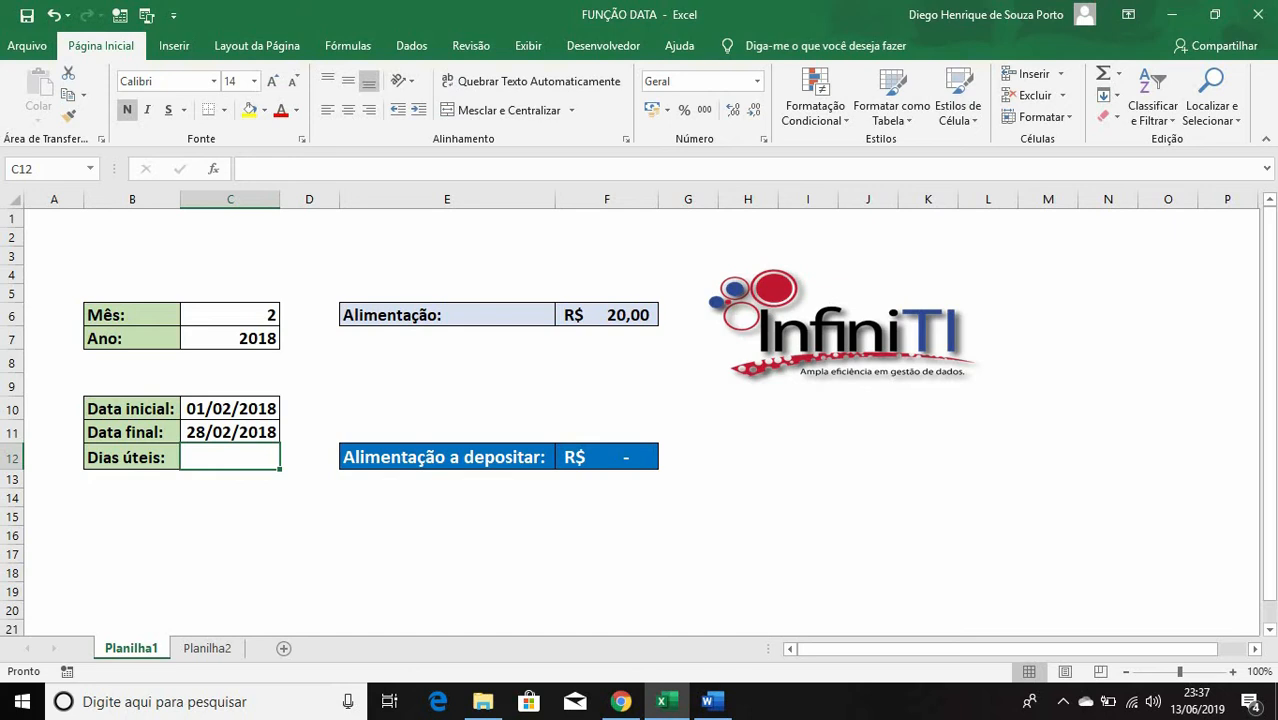
{"action": "type", "text": "=DIA"}
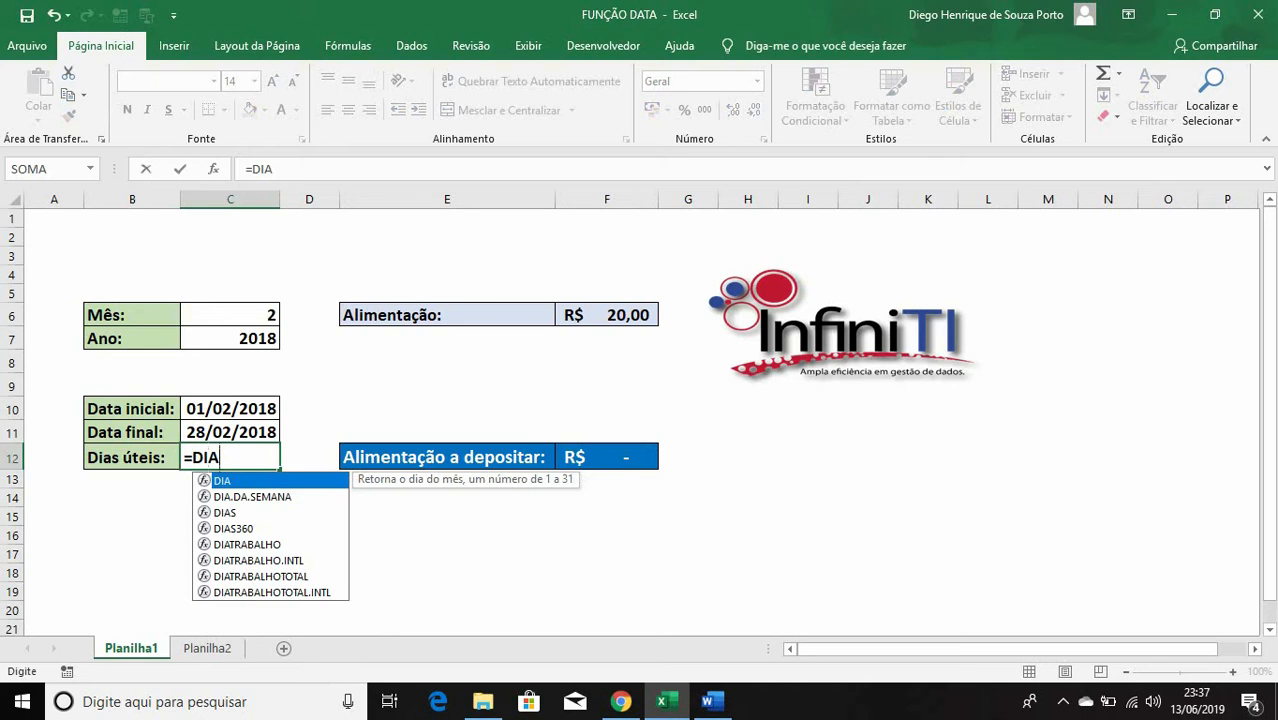
{"action": "type", "text": "S"}
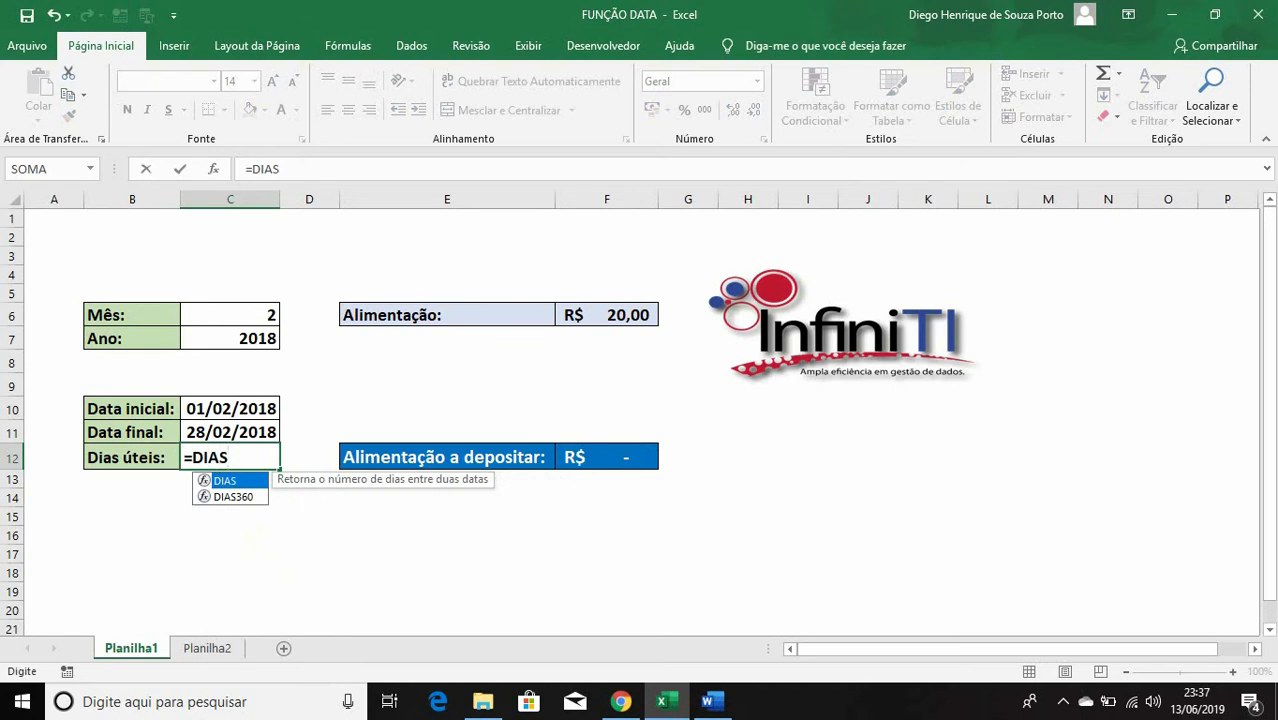
{"action": "key", "text": "BackSpace"}
{"action": "type", "text": "TRA"}
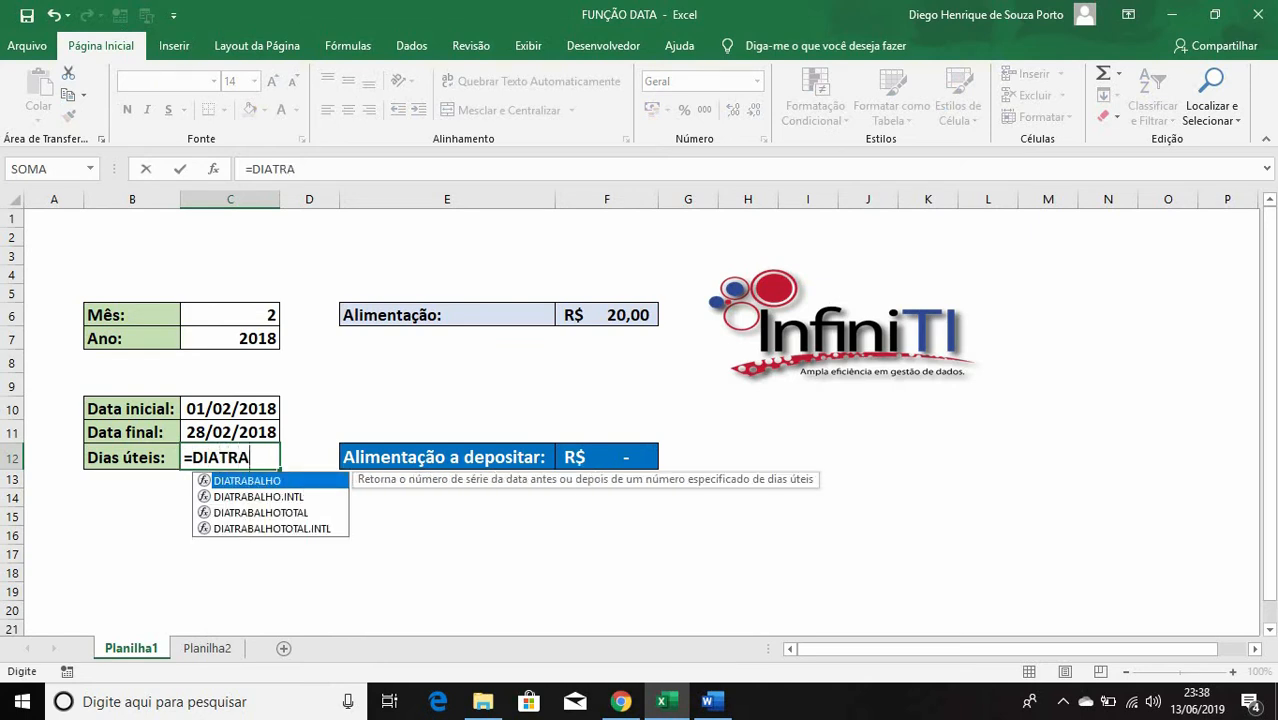
{"action": "key", "text": "Right"}
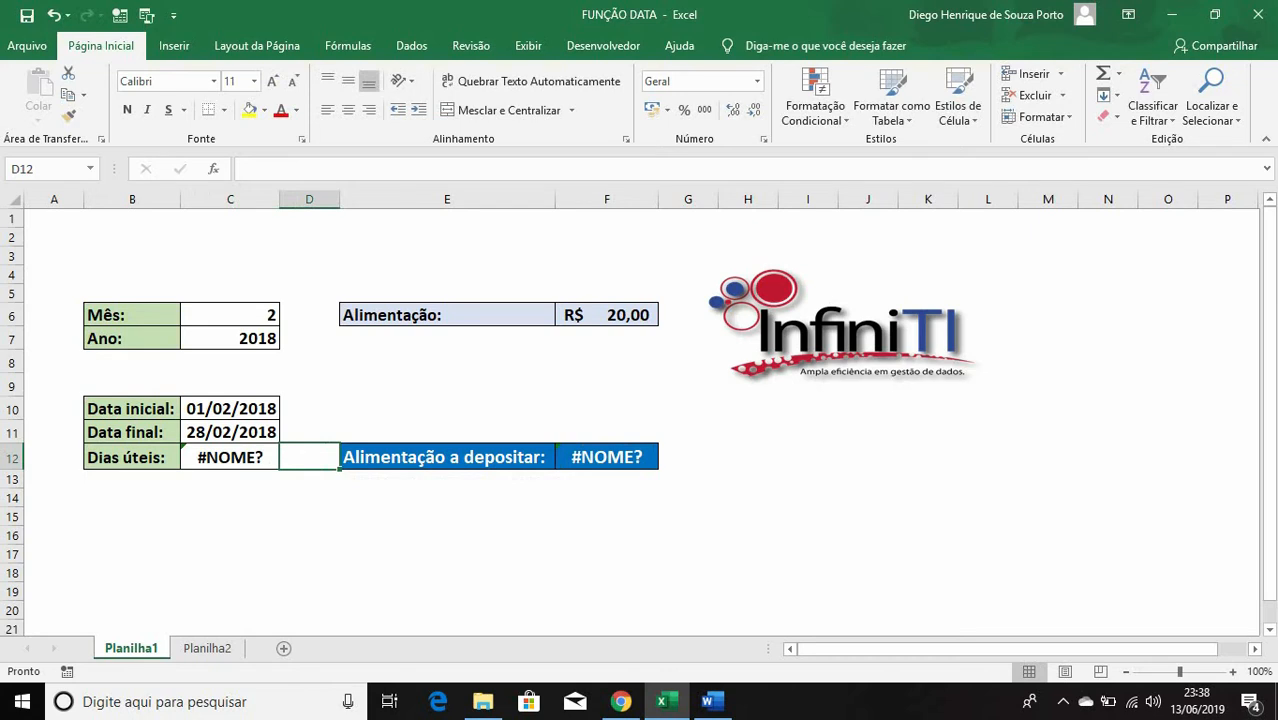
{"action": "key", "text": "Left"}
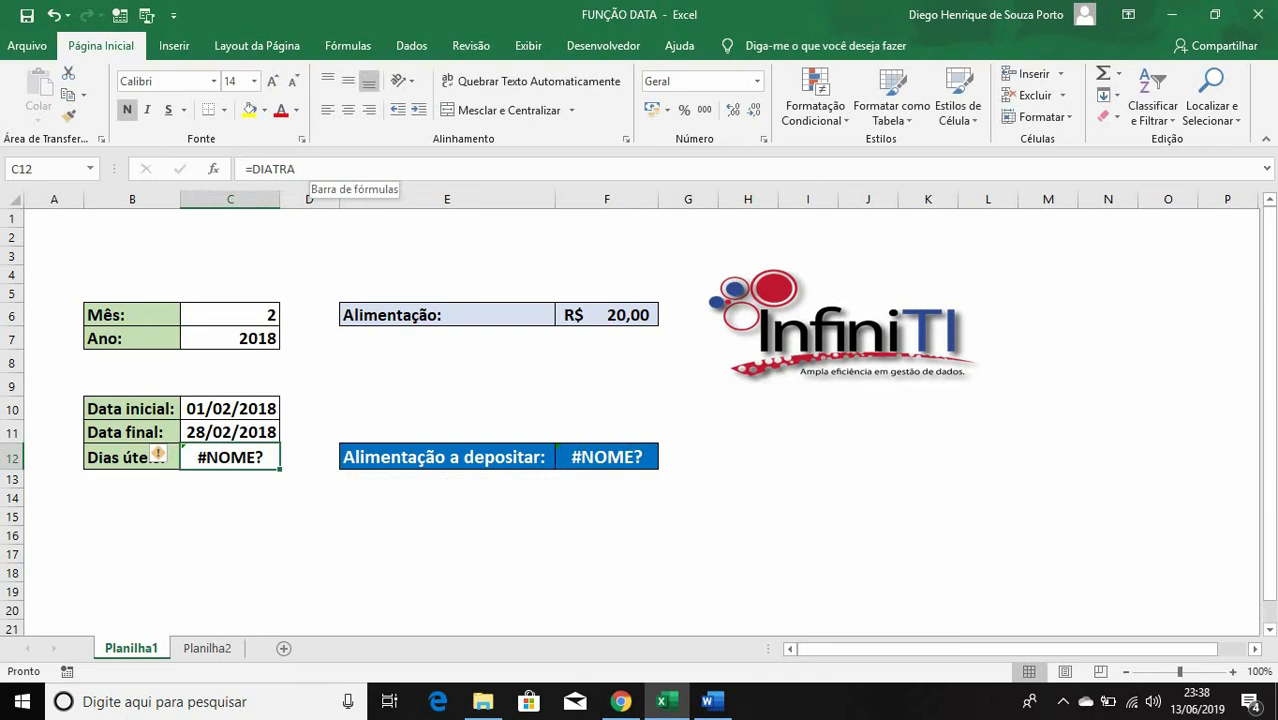
Replace the incomplete formula in the Dias úteis cell C12 with =DIATRABALHOTOTAL(C10;C11).
{"action": "left_click", "coordinate": [298, 170]}
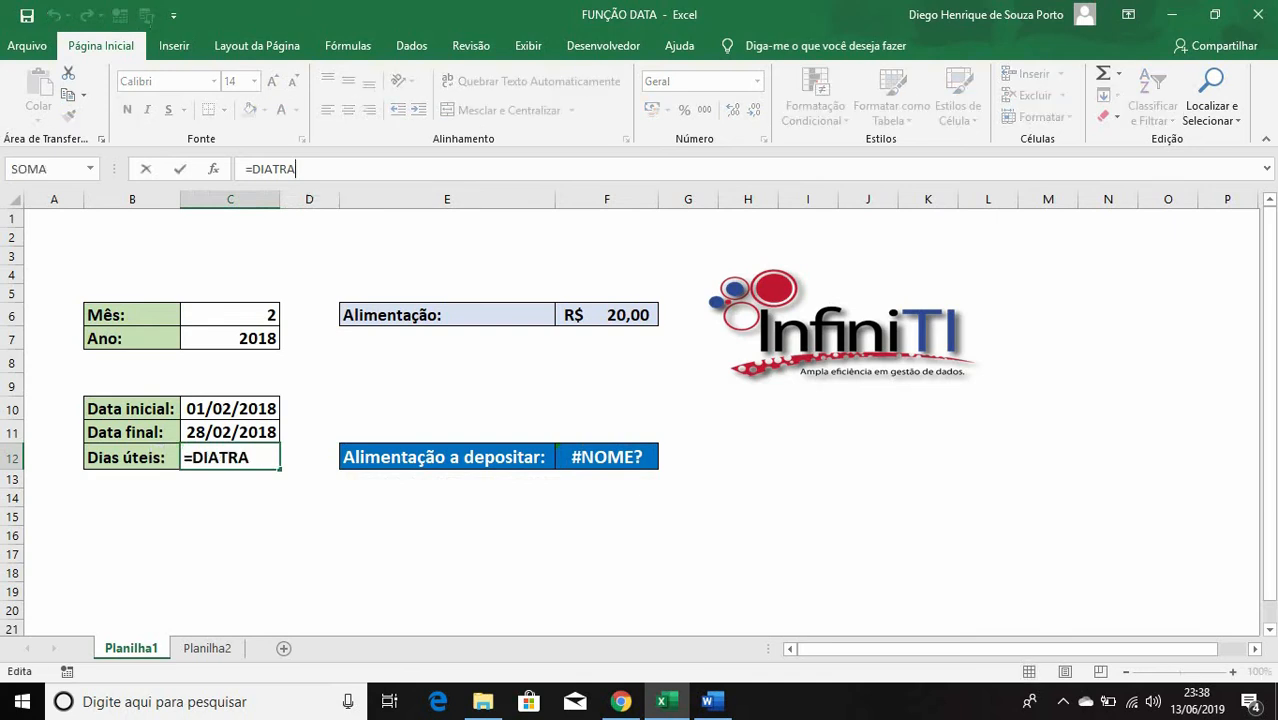
{"action": "key", "text": "BackSpace"}
{"action": "key", "text": "BackSpace"}
{"action": "key", "text": "BackSpace"}
{"action": "key", "text": "BackSpace"}
{"action": "key", "text": "BackSpace"}
{"action": "key", "text": "BackSpace"}
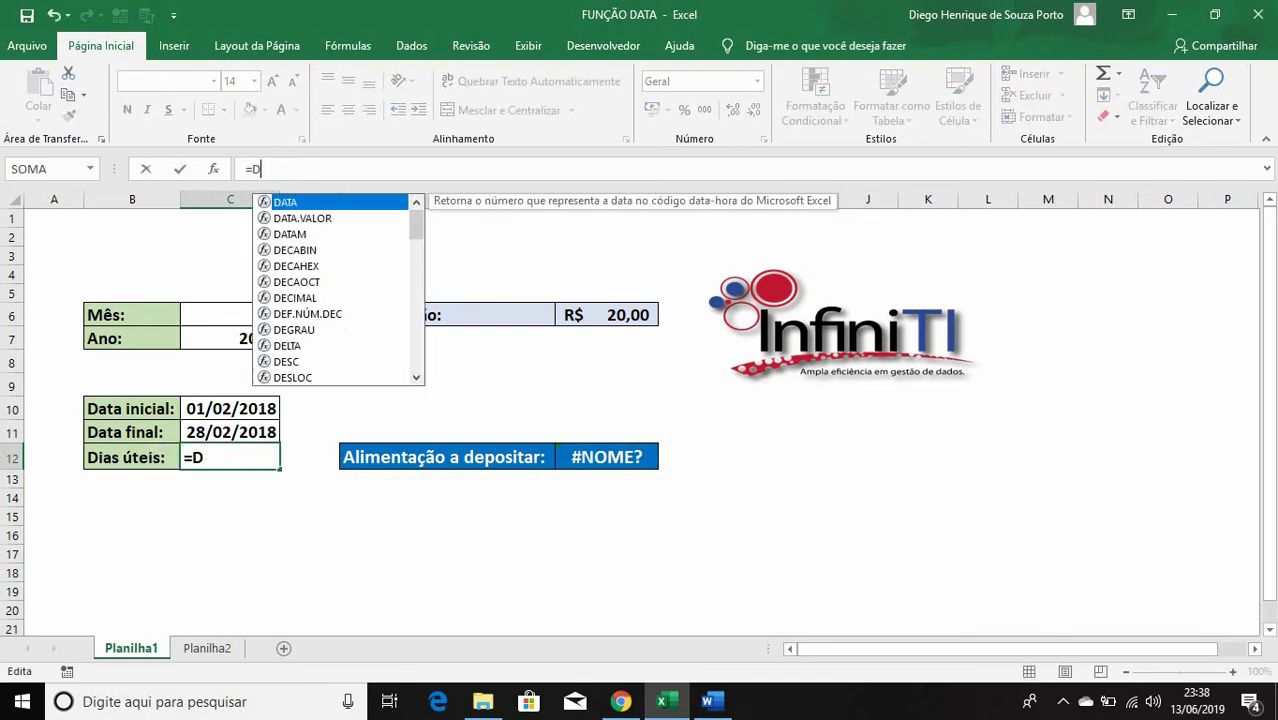
{"action": "type", "text": "I"}
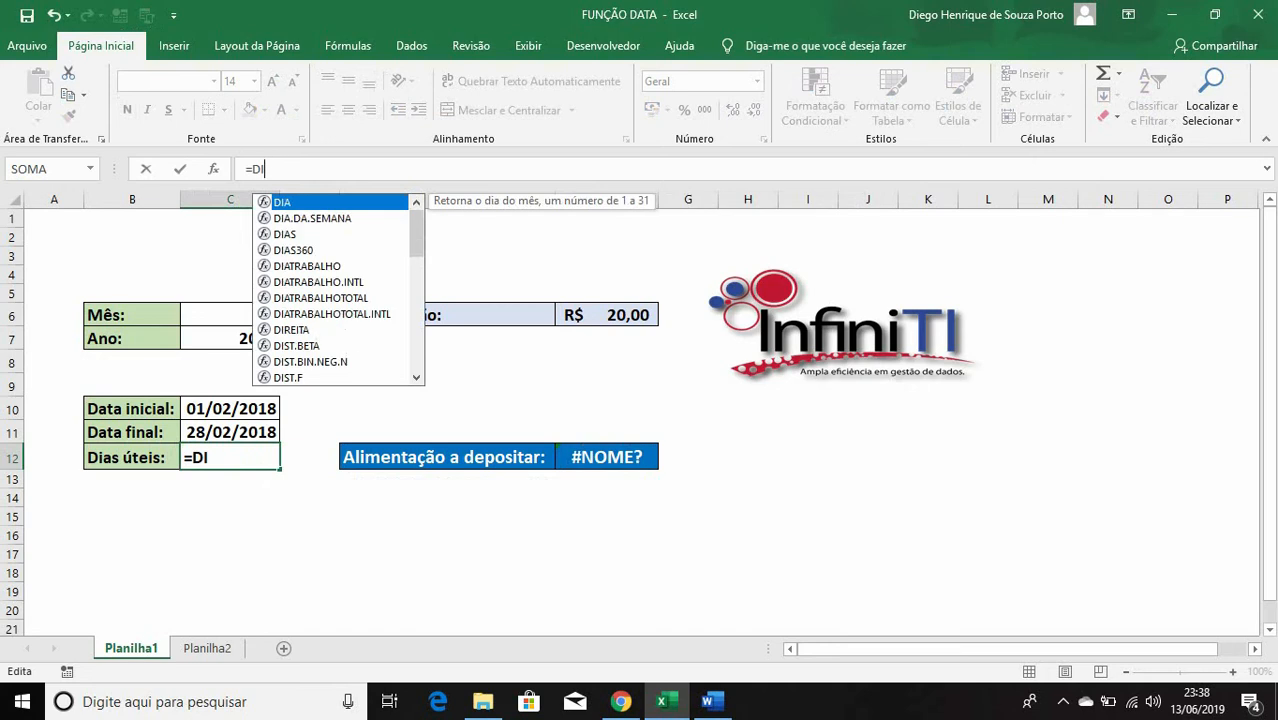
{"action": "type", "text": "ATR"}
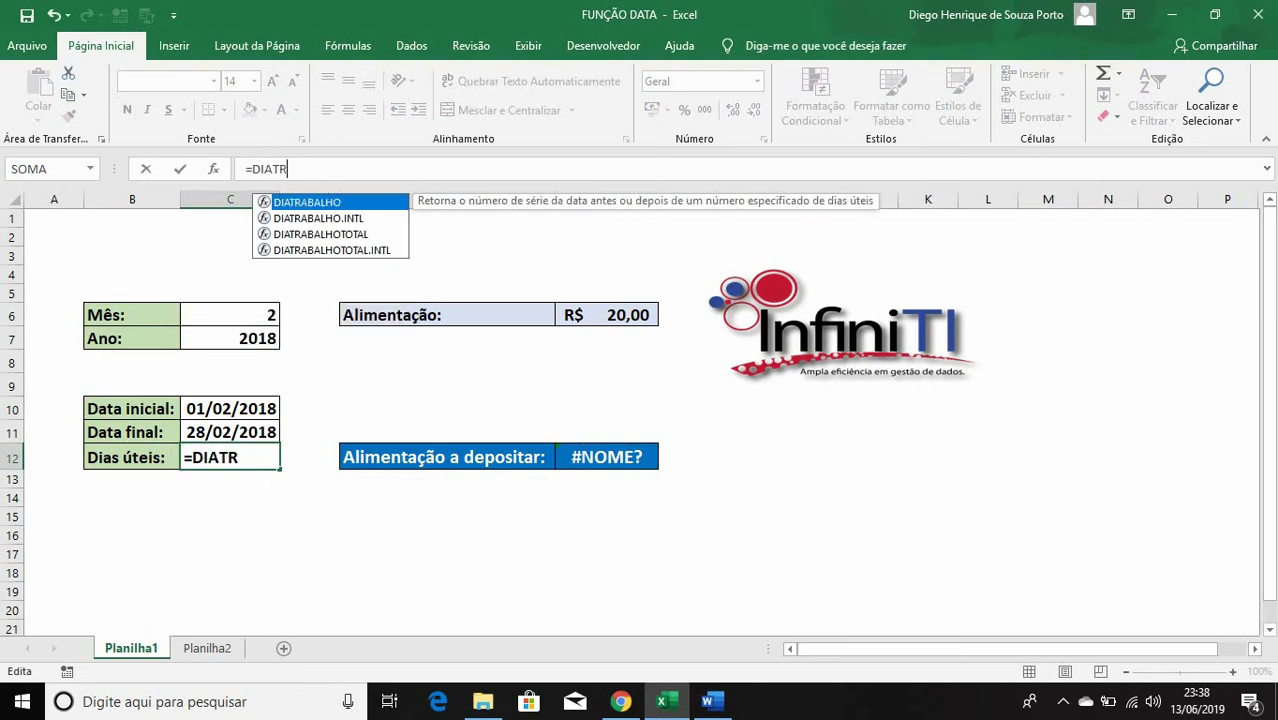
{"action": "key", "text": "Down"}
{"action": "key", "text": "Down"}
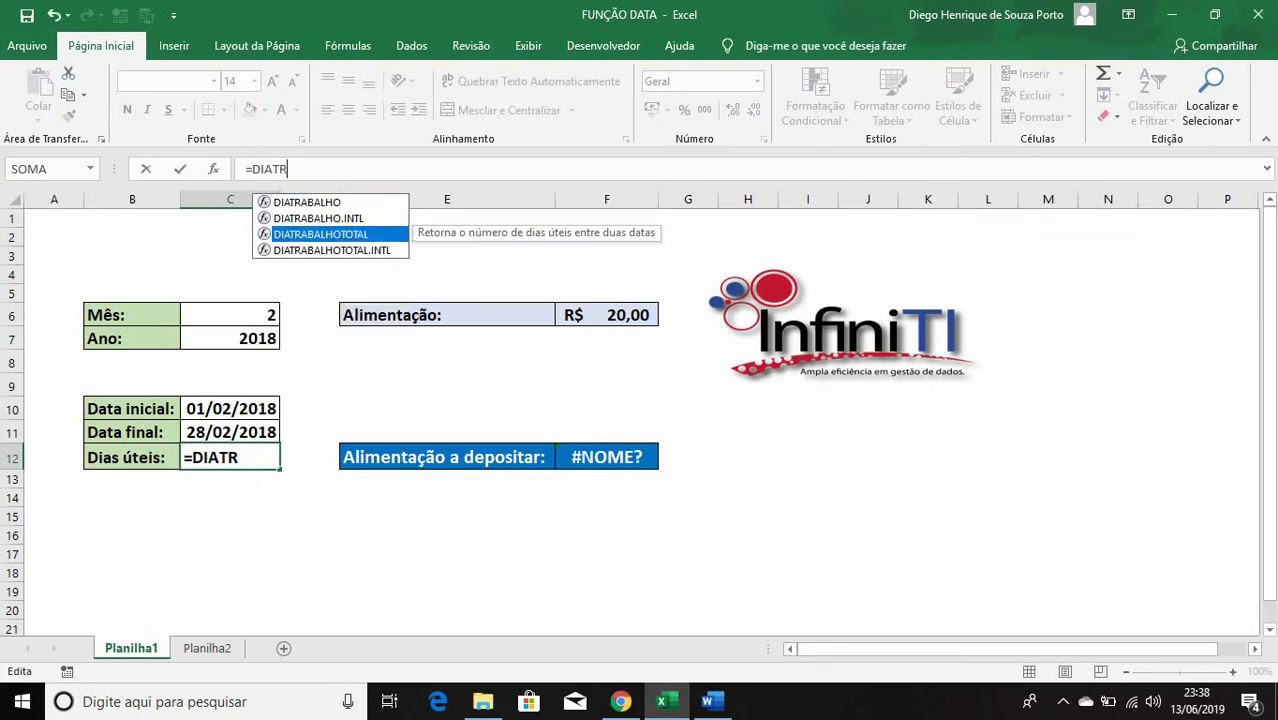
{"action": "key", "text": "Tab"}
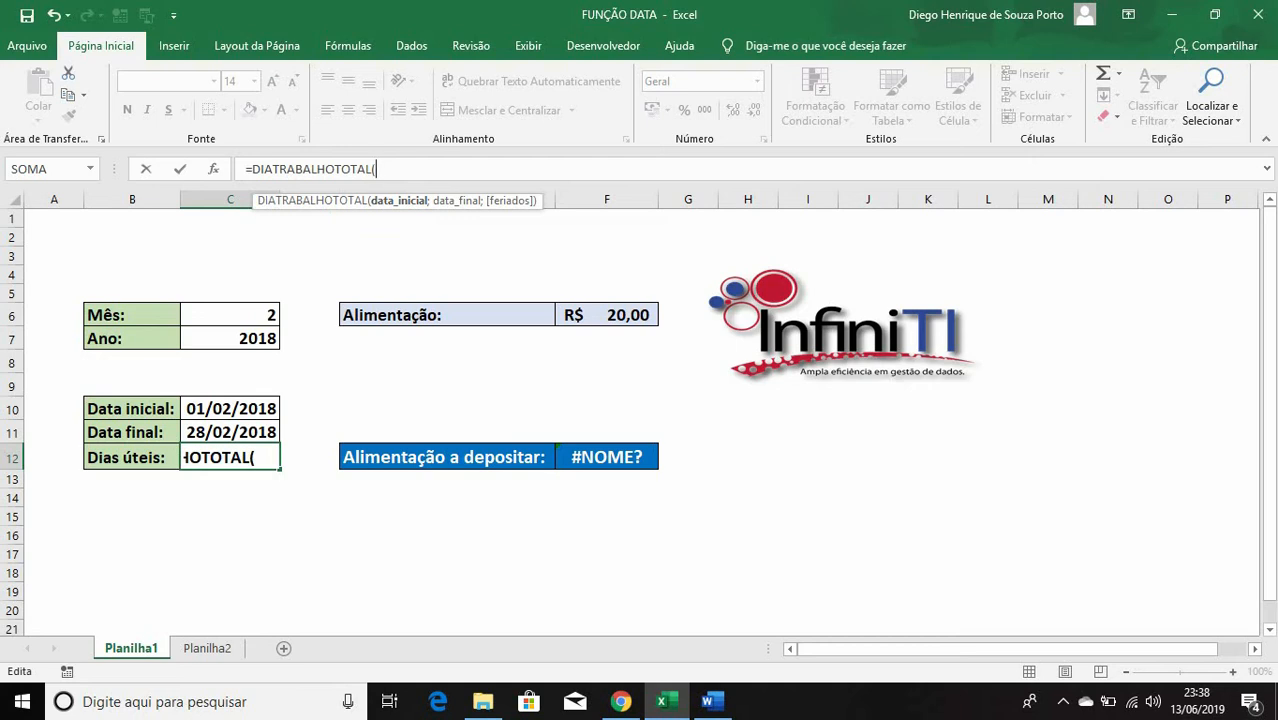
{"action": "left_click", "coordinate": [230, 409]}
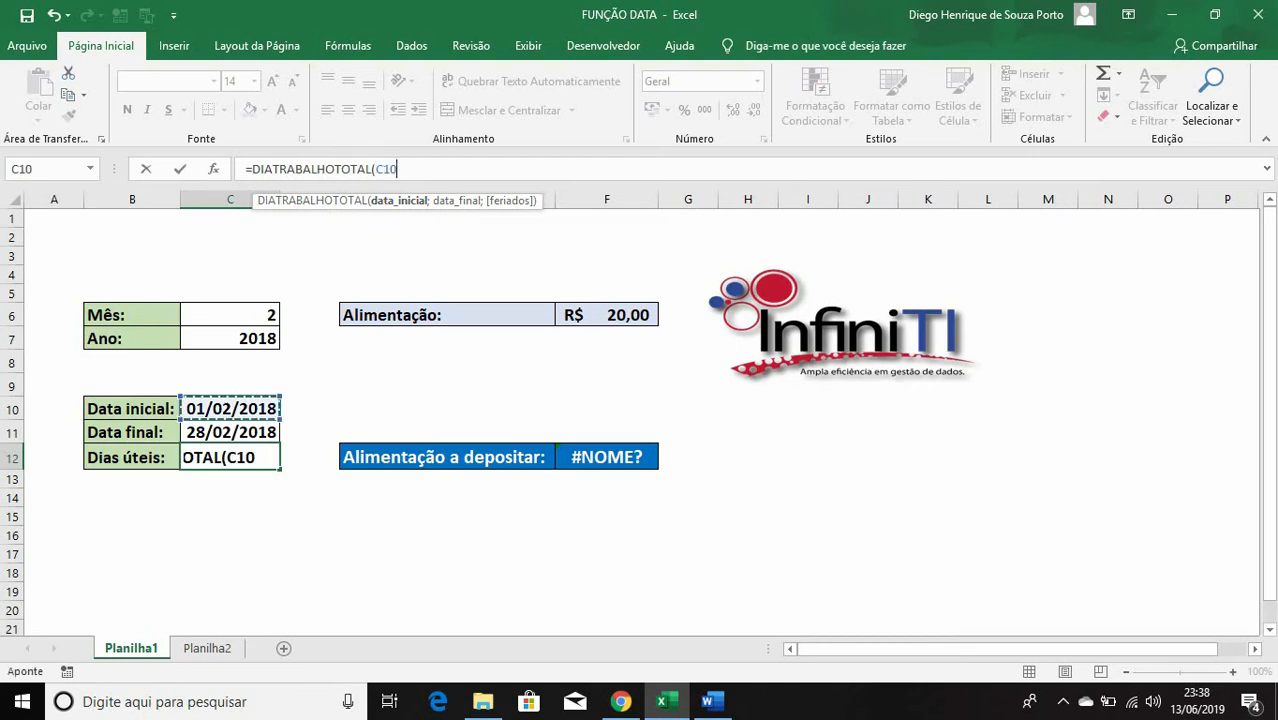
{"action": "type", "text": ";"}
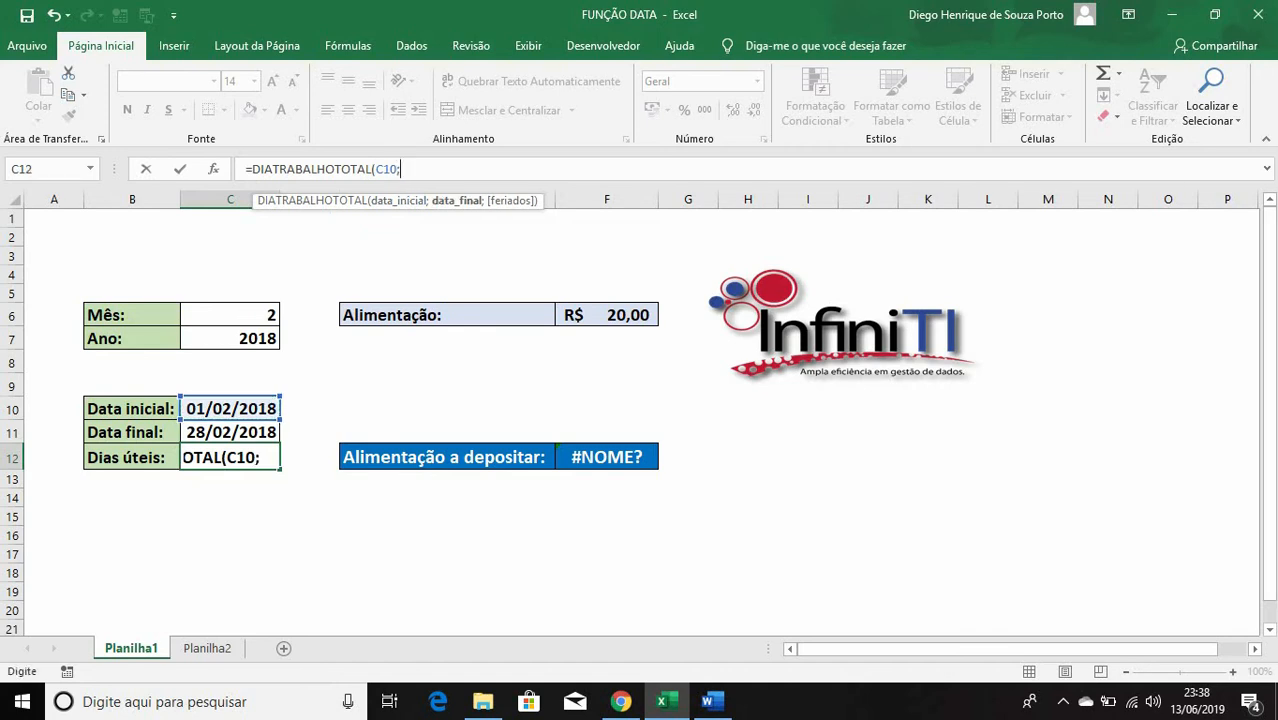
{"action": "key", "text": "Up"}
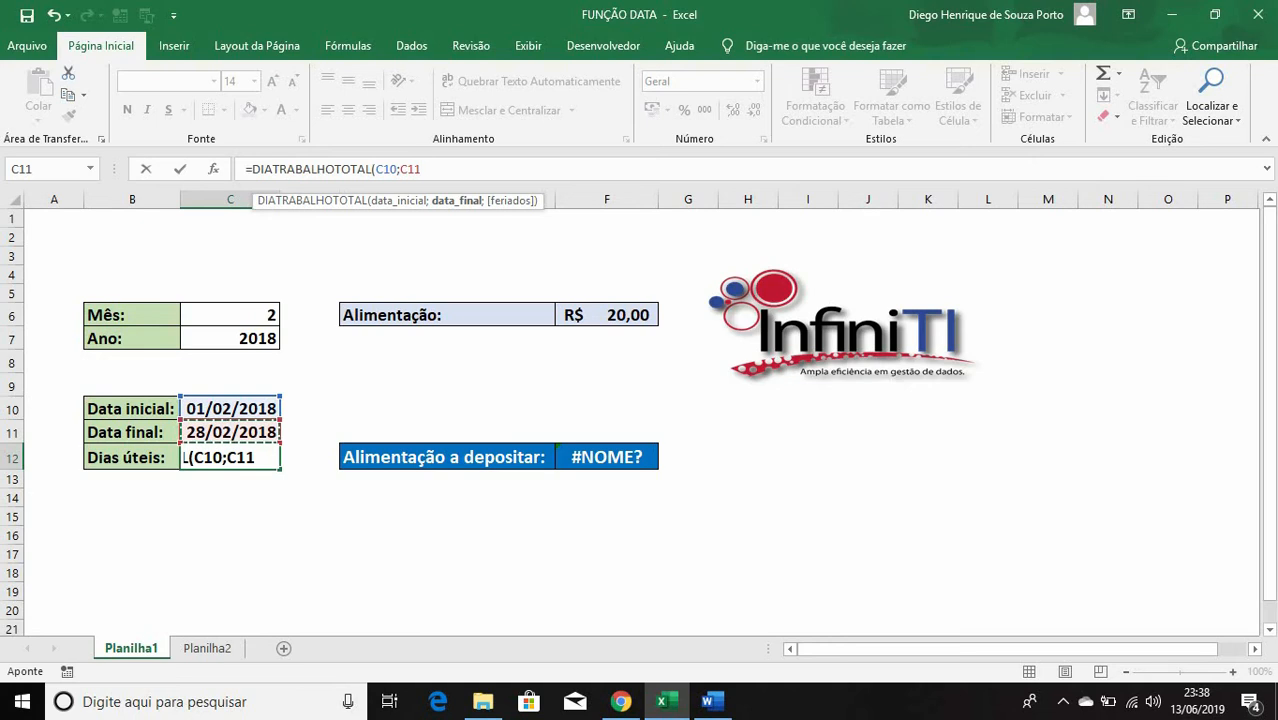
{"action": "type", "text": ")"}
{"action": "key", "text": "Return"}
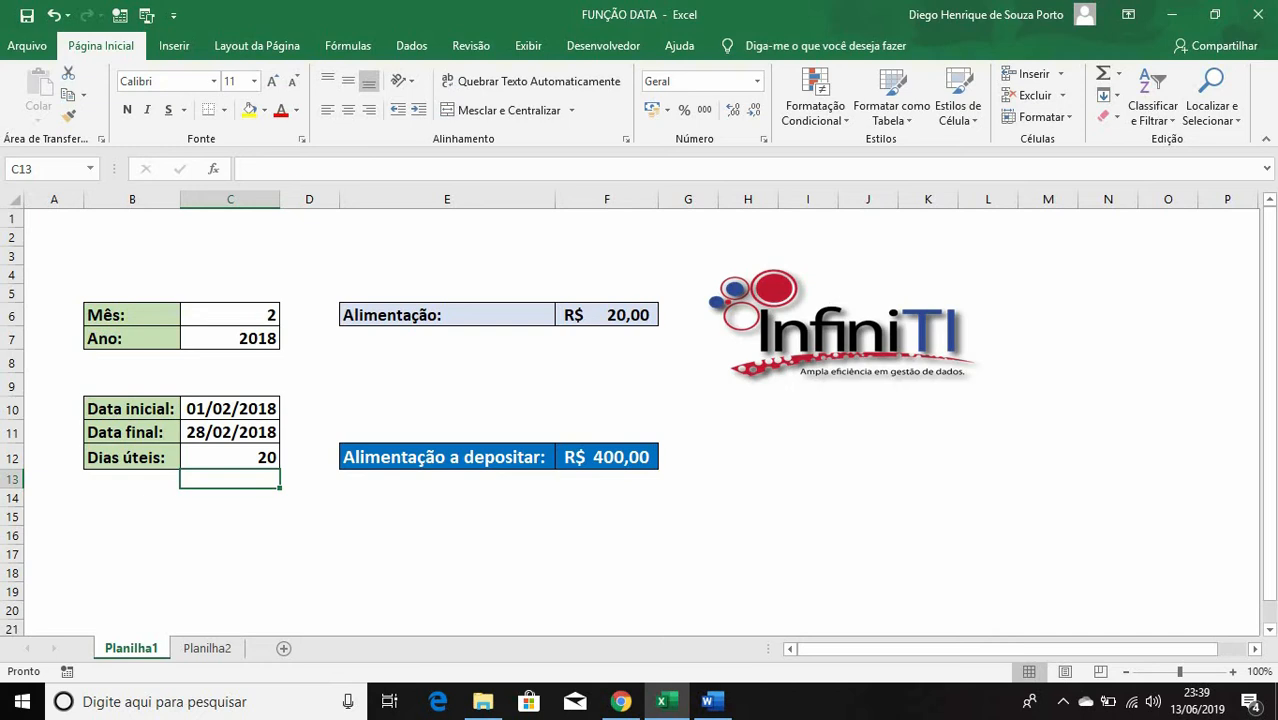
{"action": "left_click", "coordinate": [230, 457]}
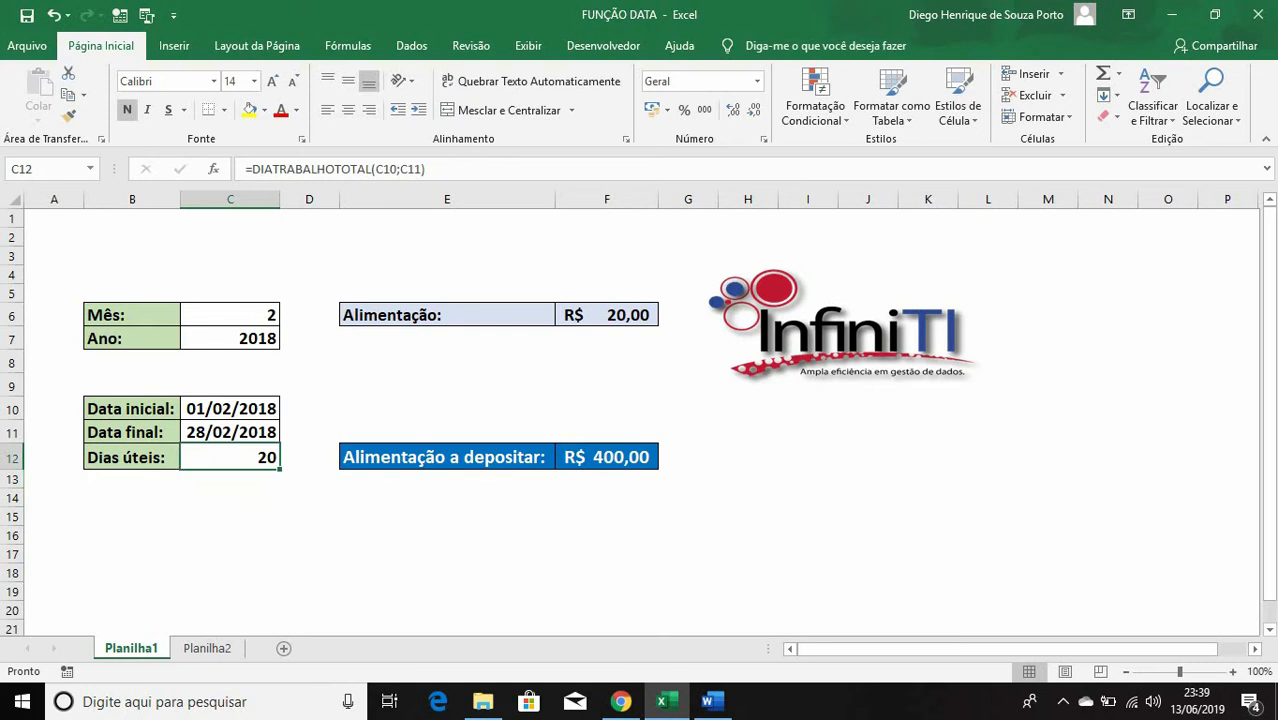
Set the Mês in cell C6 to 3 to test the working-days calculation.
{"action": "left_click", "coordinate": [230, 315]}
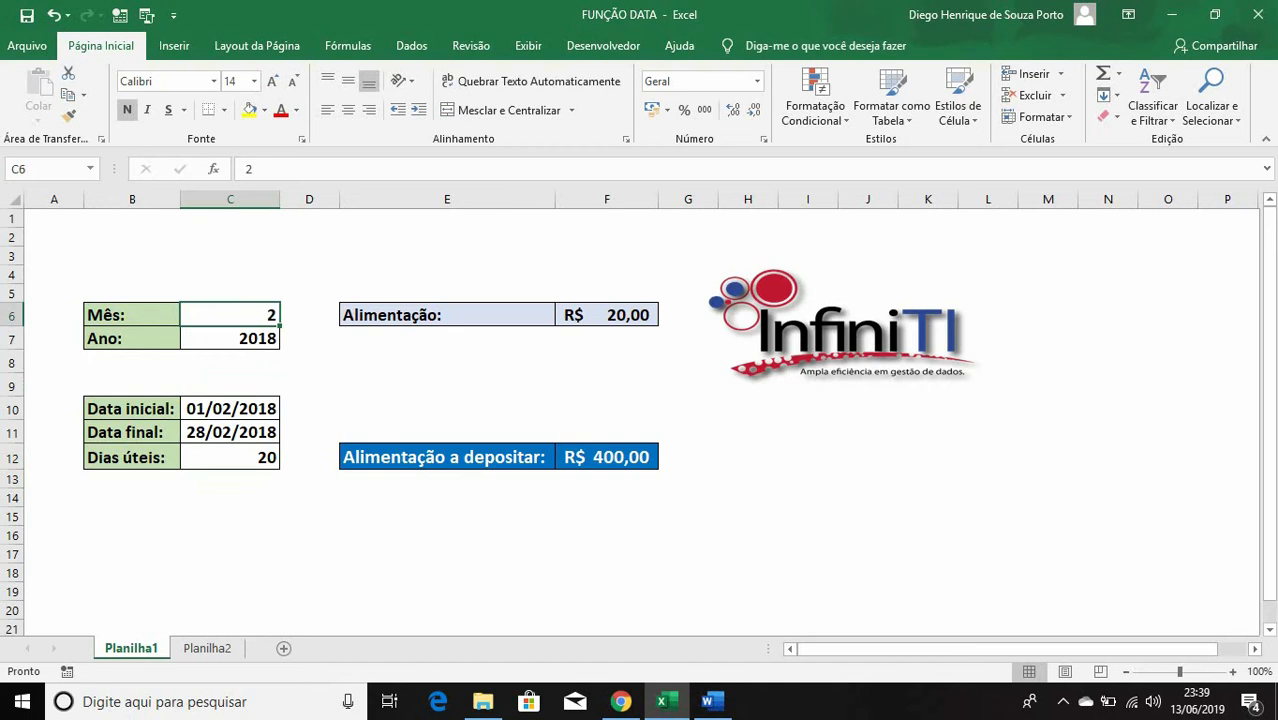
{"action": "type", "text": "3"}
{"action": "key", "text": "Return"}
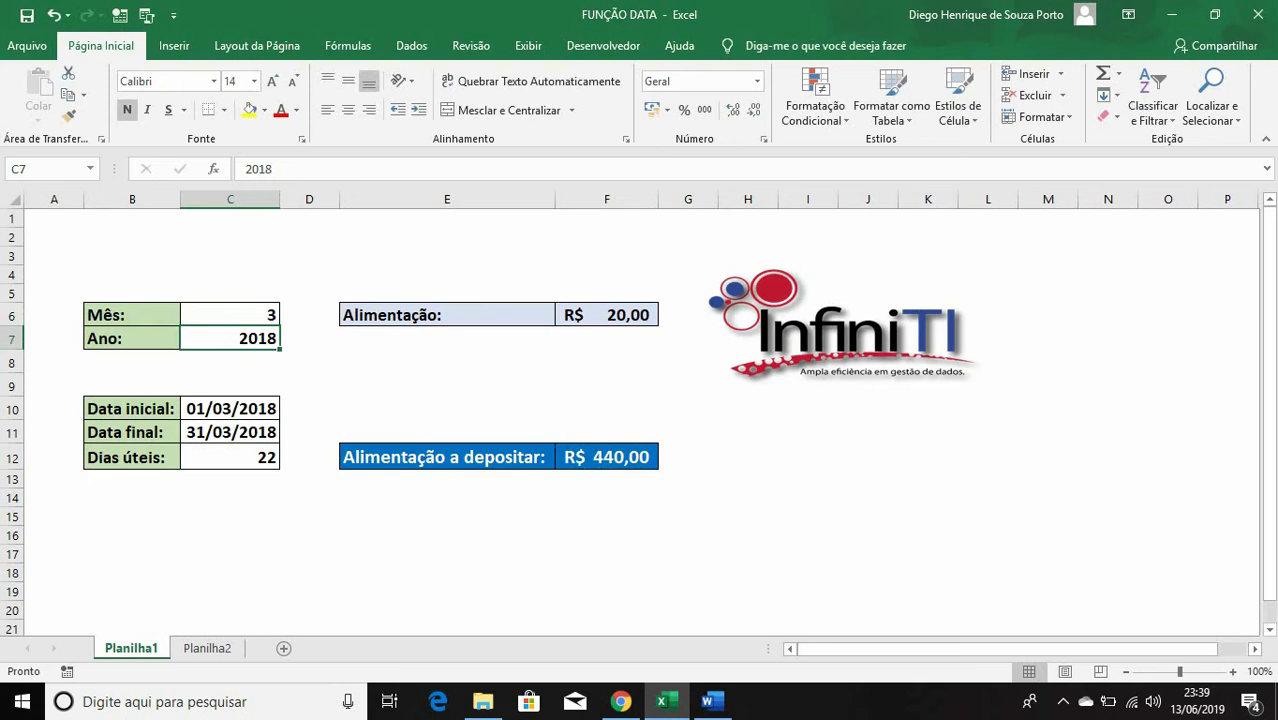
Examine the formulas behind Dias úteis, Data inicial and Alimentação a depositar, and the daily Alimentação value in F6.
{"action": "left_click", "coordinate": [230, 457]}
{"action": "left_click", "coordinate": [230, 409]}
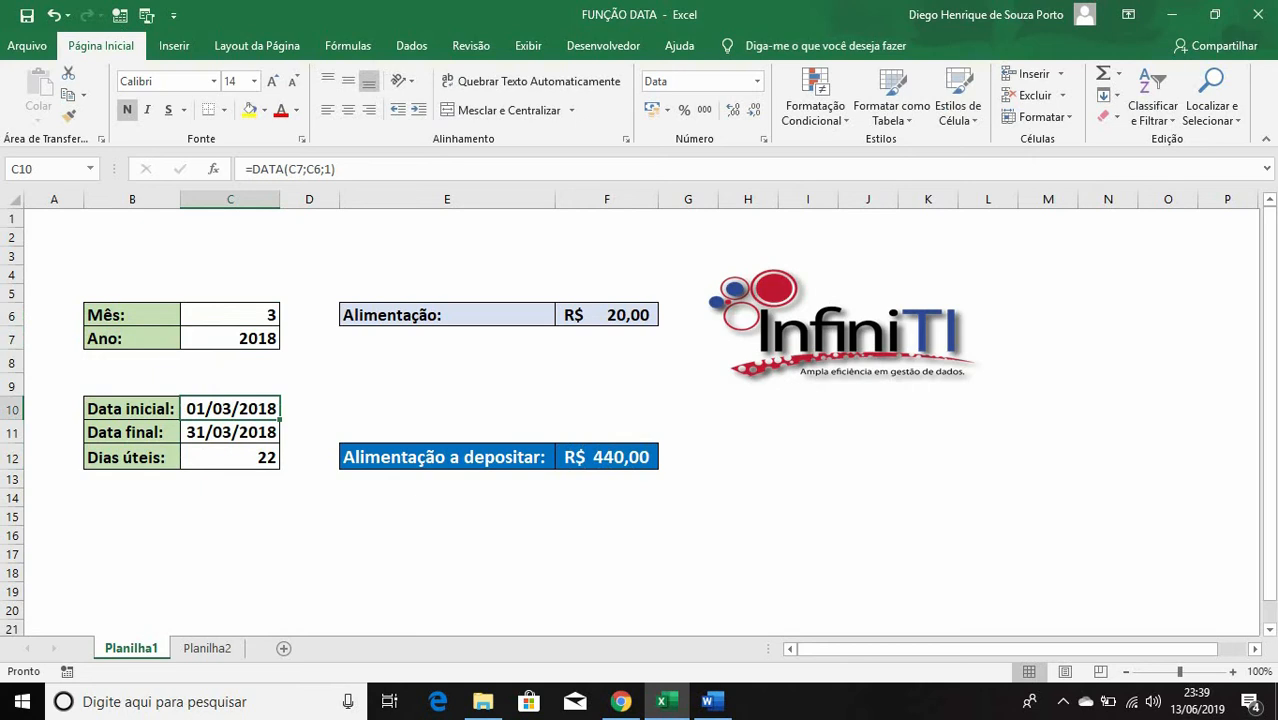
{"action": "left_click", "coordinate": [606, 457]}
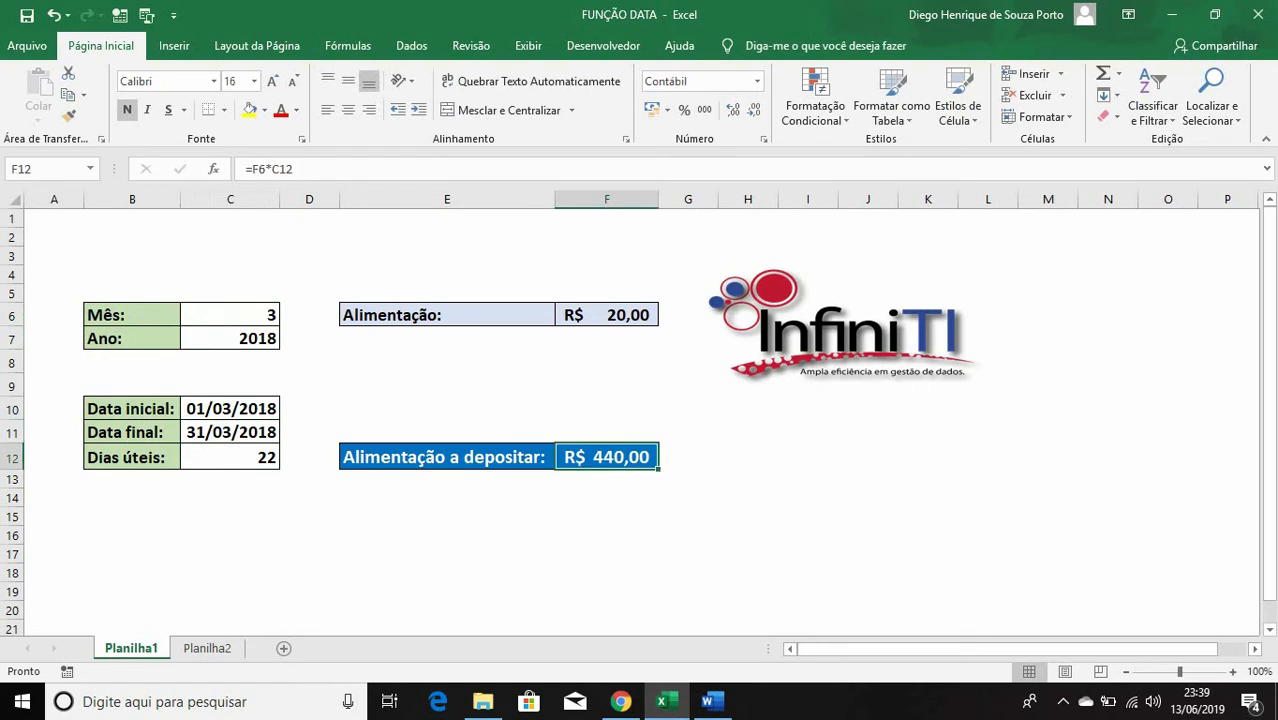
{"action": "left_click", "coordinate": [606, 315]}
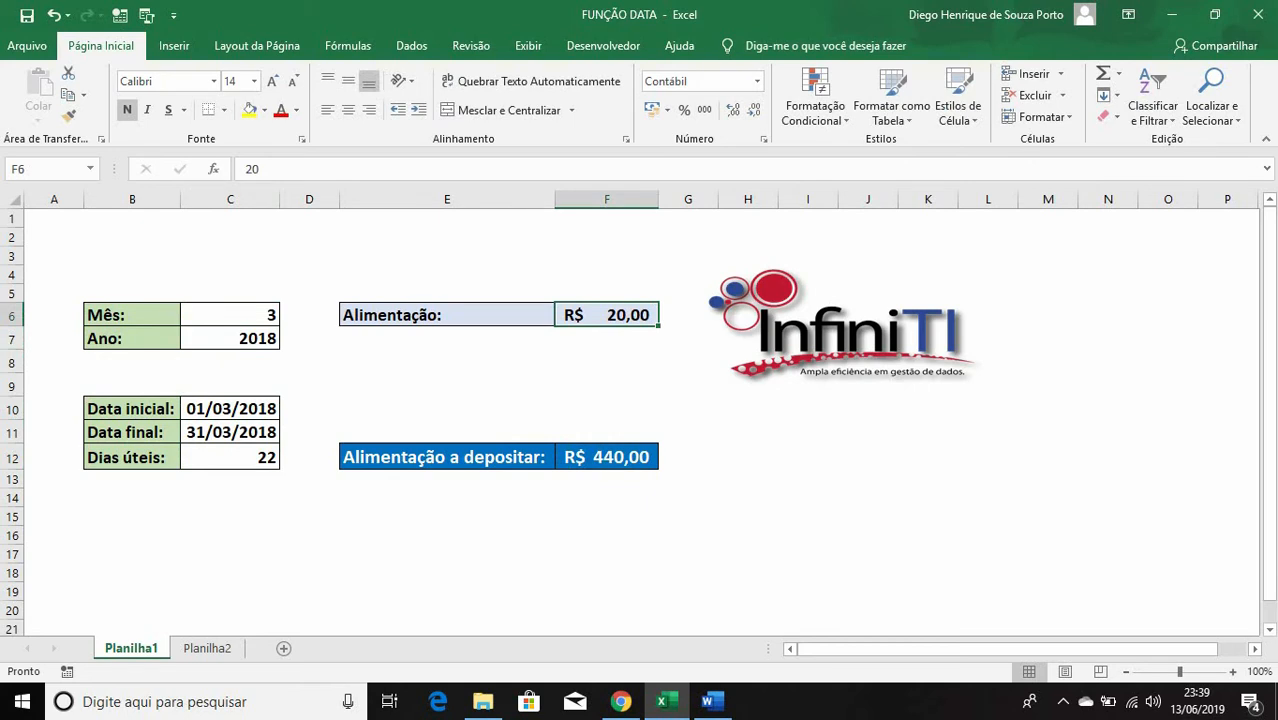
Set the Mês in cell C6 to 4 and check the Dias úteis cell.
{"action": "left_click", "coordinate": [230, 315]}
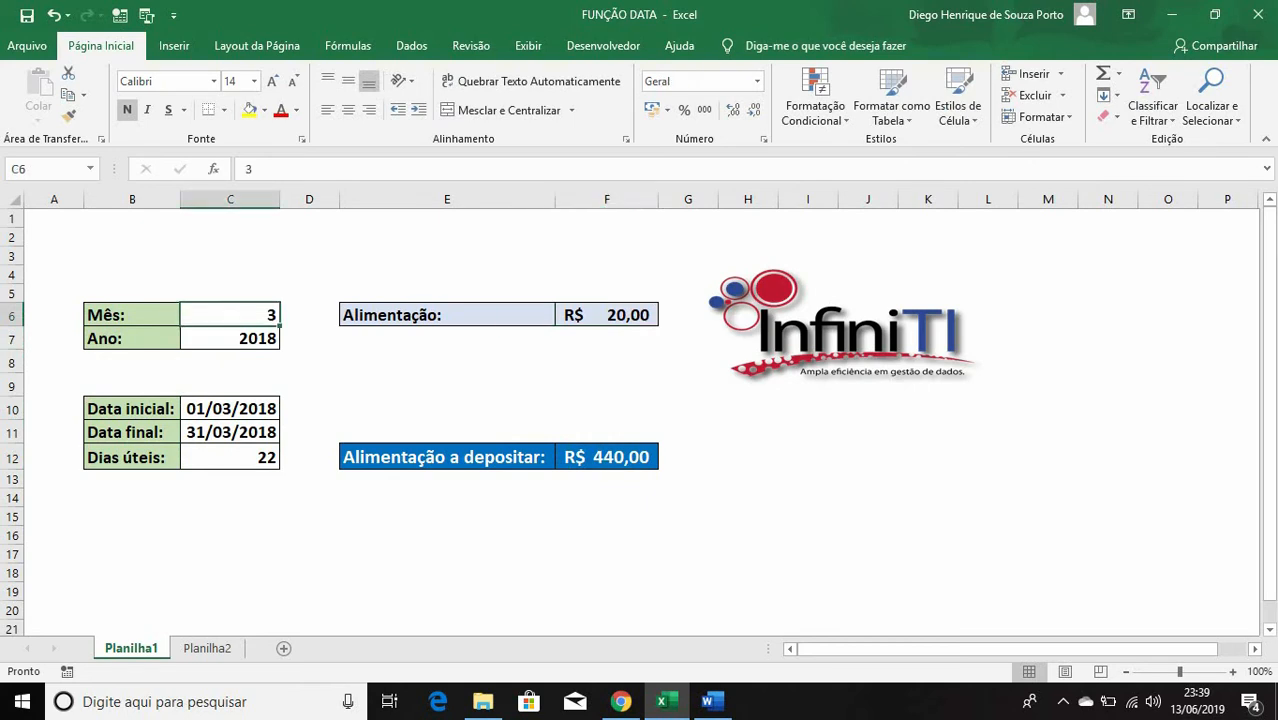
{"action": "type", "text": "4"}
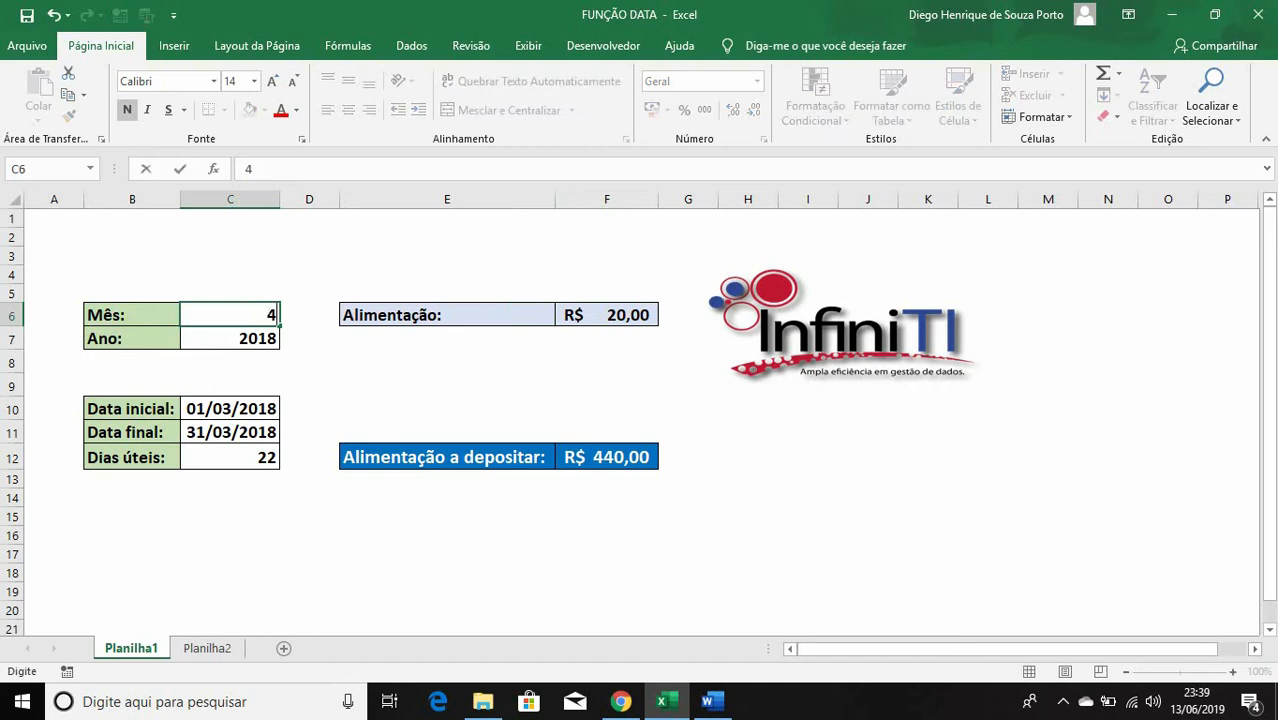
{"action": "key", "text": "Return"}
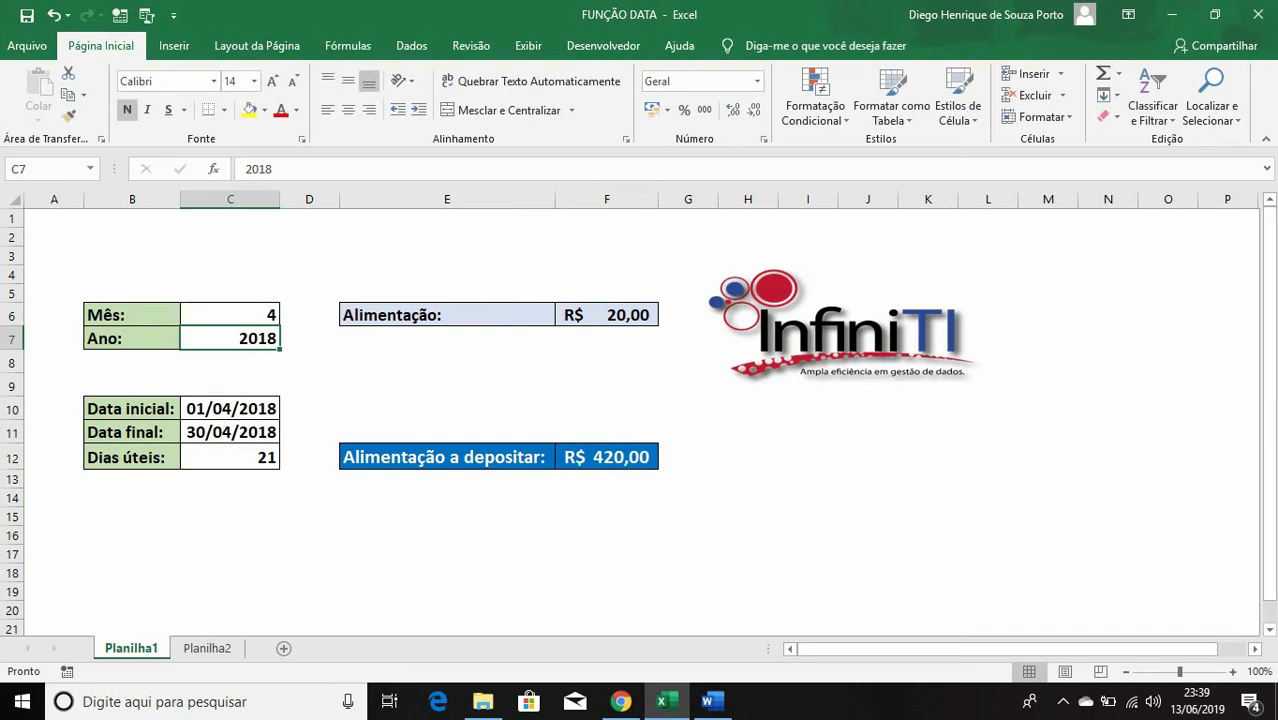
{"action": "left_click", "coordinate": [230, 457]}
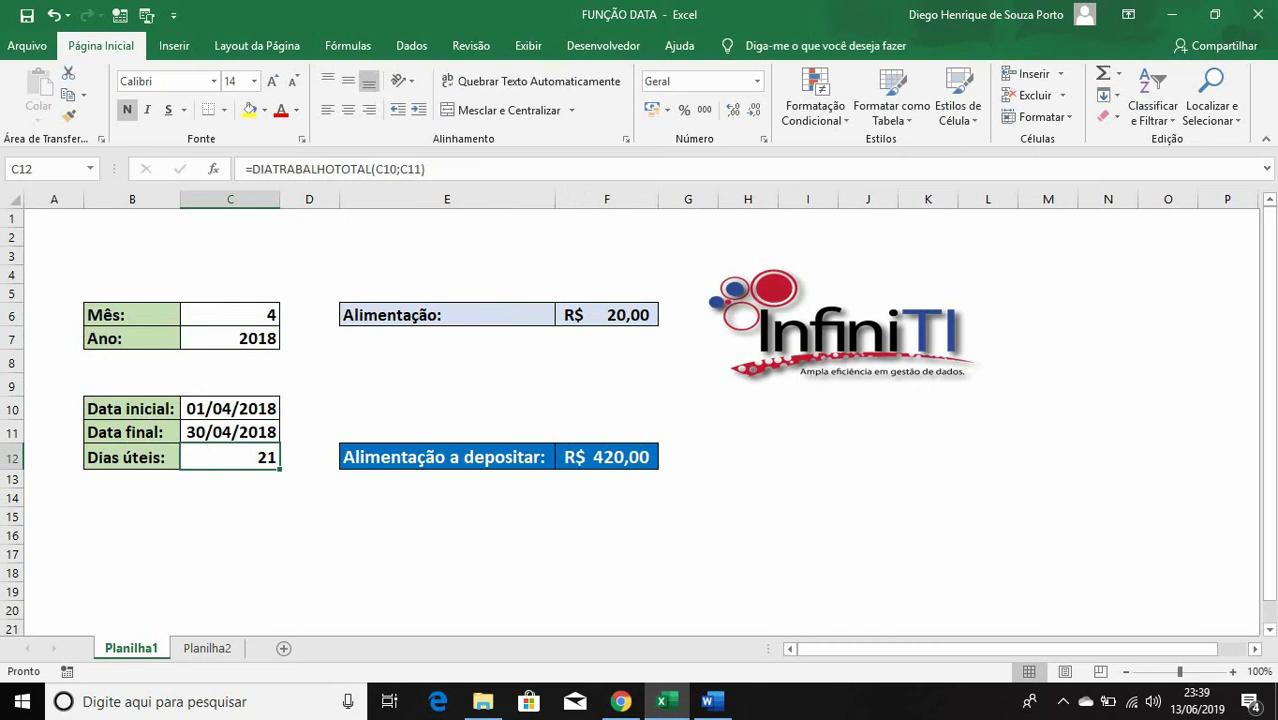
Set the Mês in cell C6 back to 2.
{"action": "left_click", "coordinate": [230, 315]}
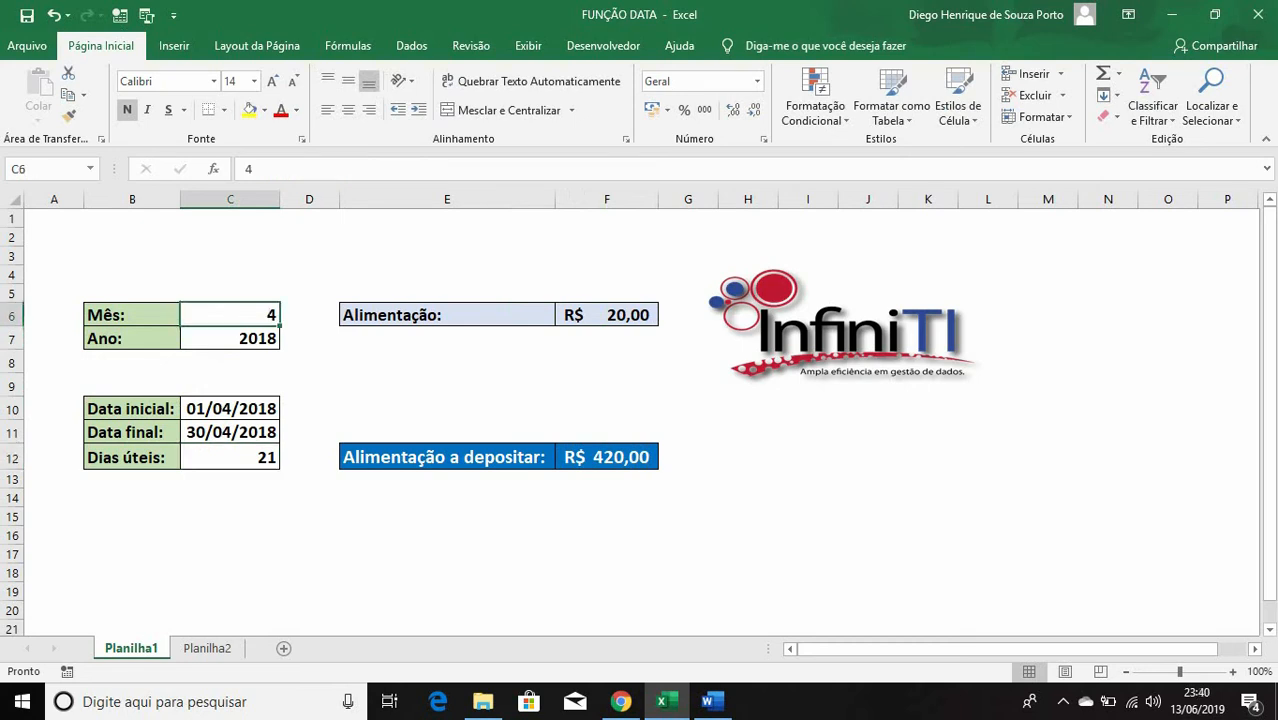
{"action": "type", "text": "2"}
{"action": "key", "text": "Return"}
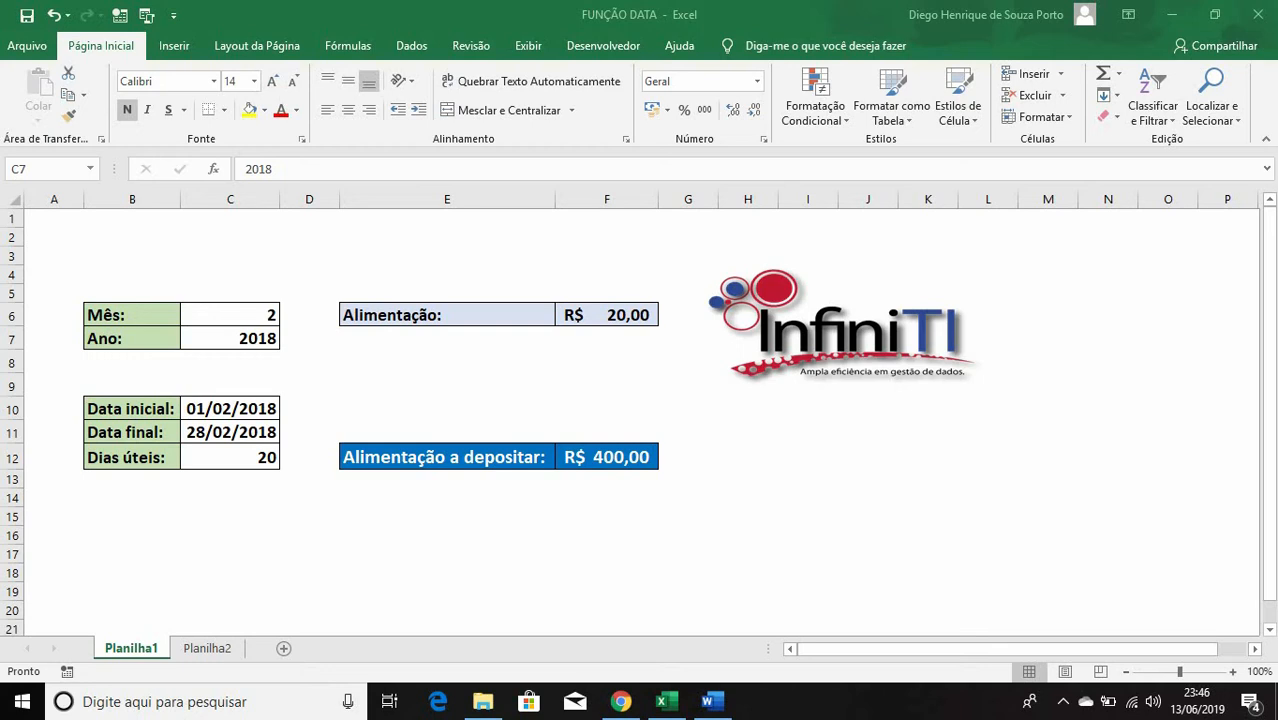
Review the Dias úteis formula in C12 and switch to the Planilha2 sheet with the 2019 national holidays.
{"action": "left_click", "coordinate": [230, 457]}
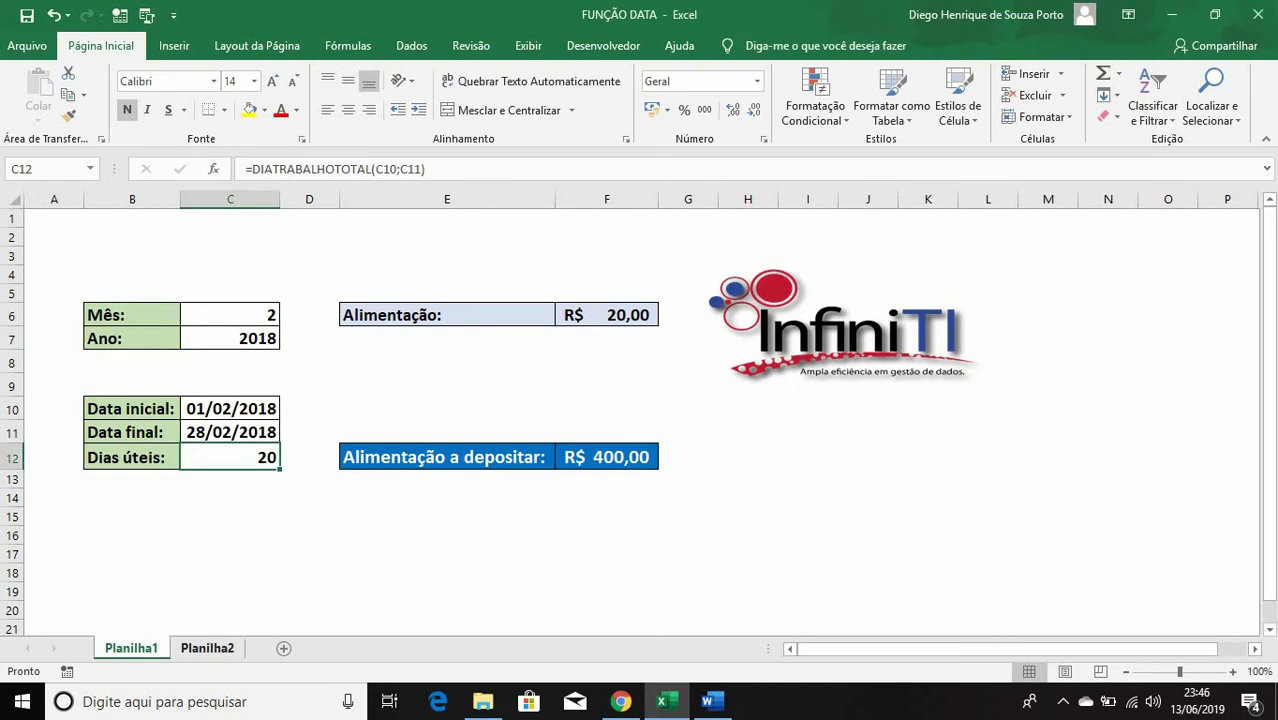
{"action": "left_click", "coordinate": [207, 648]}
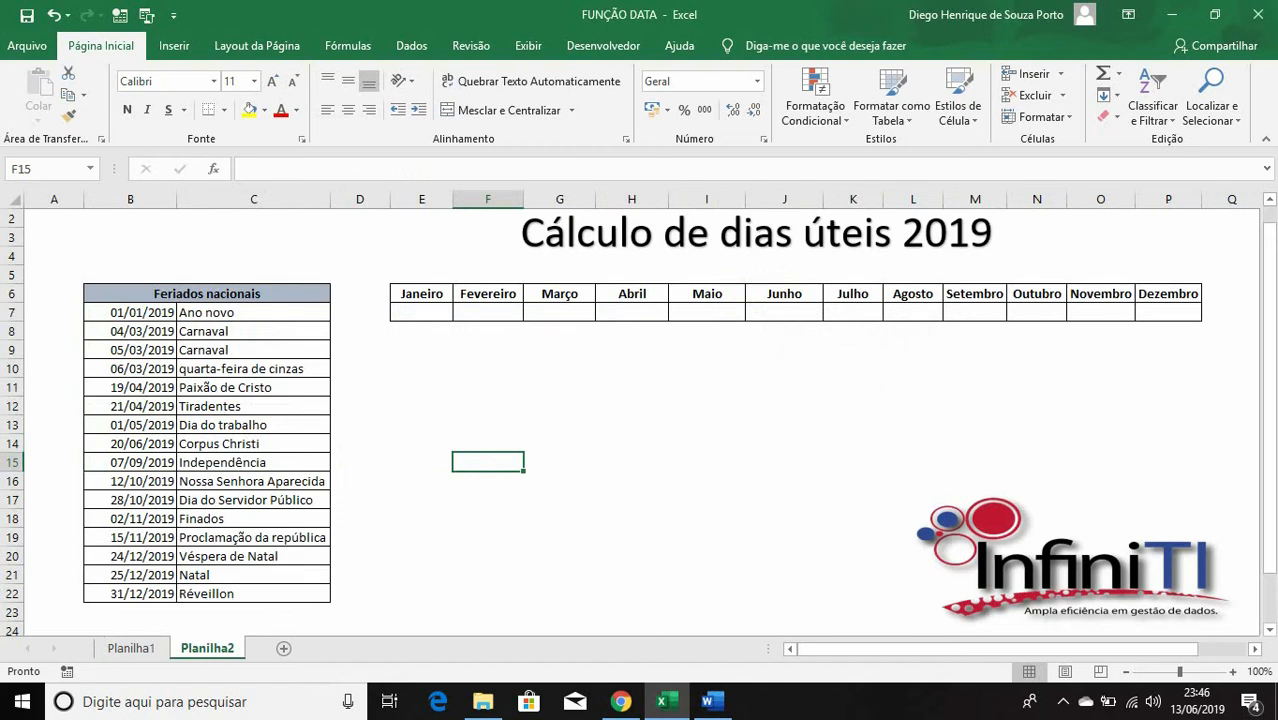
Start a DIATRABALHOTOTAL formula in E7 under Janeiro with "01/01/2019" as the data_inicial.
{"action": "left_click", "coordinate": [421, 312]}
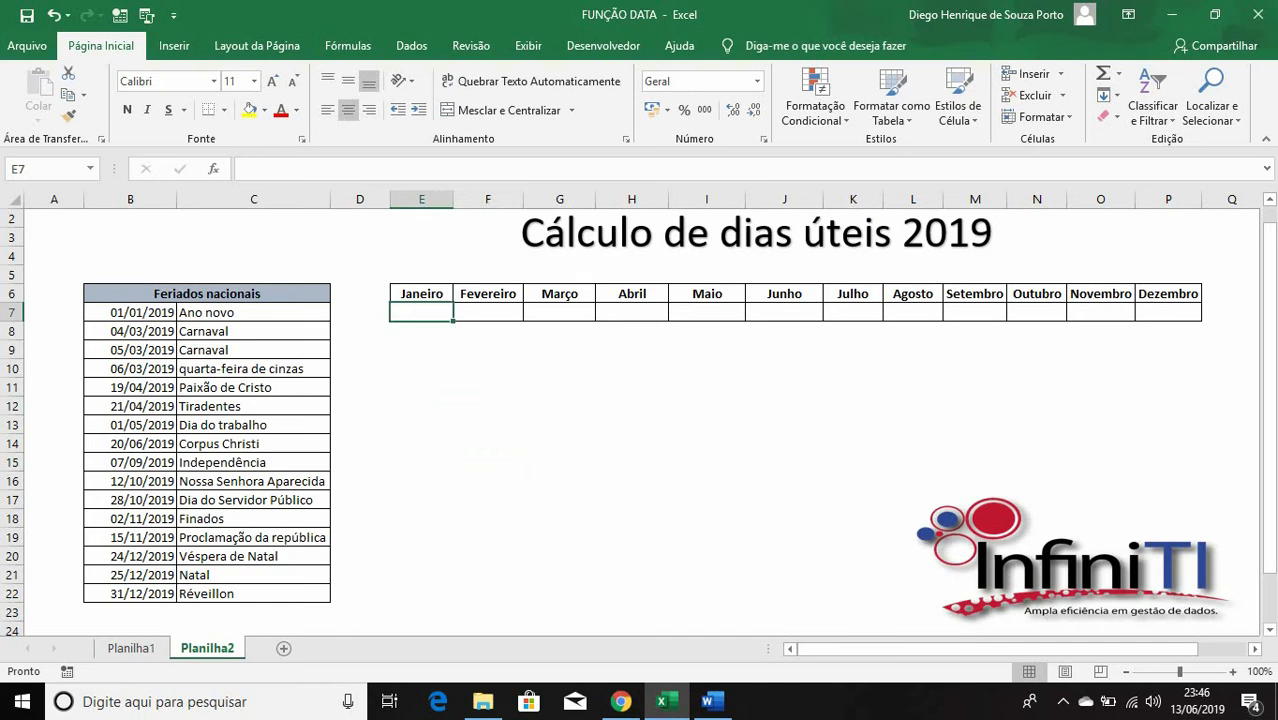
{"action": "type", "text": "=DIA"}
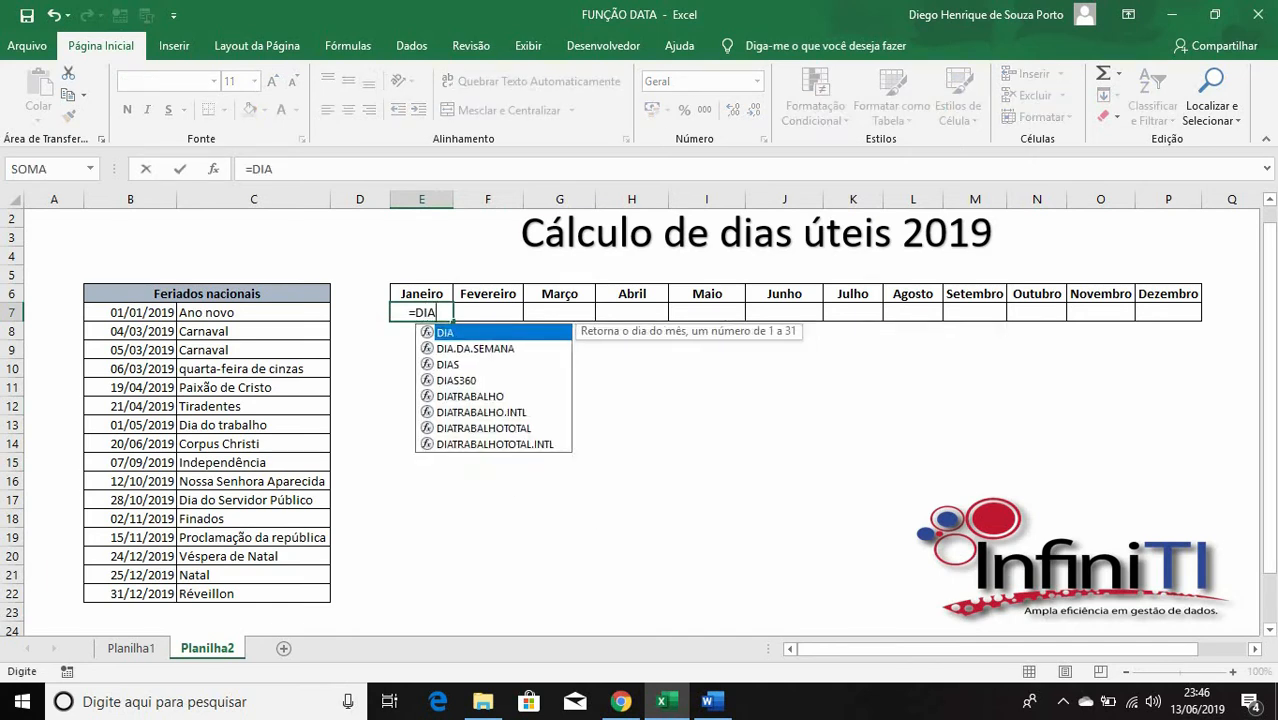
{"action": "key", "text": "Down"}
{"action": "key", "text": "Down"}
{"action": "key", "text": "Down"}
{"action": "key", "text": "Down"}
{"action": "key", "text": "Down"}
{"action": "key", "text": "Down"}
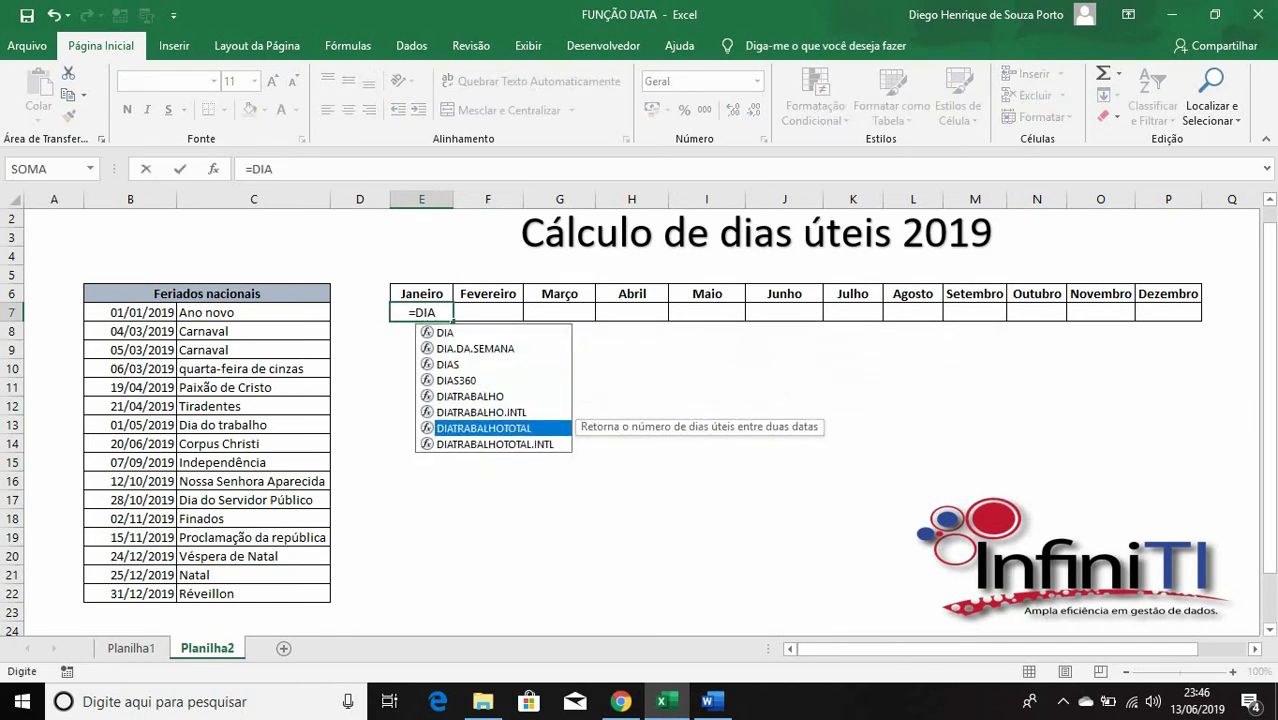
{"action": "key", "text": "Tab"}
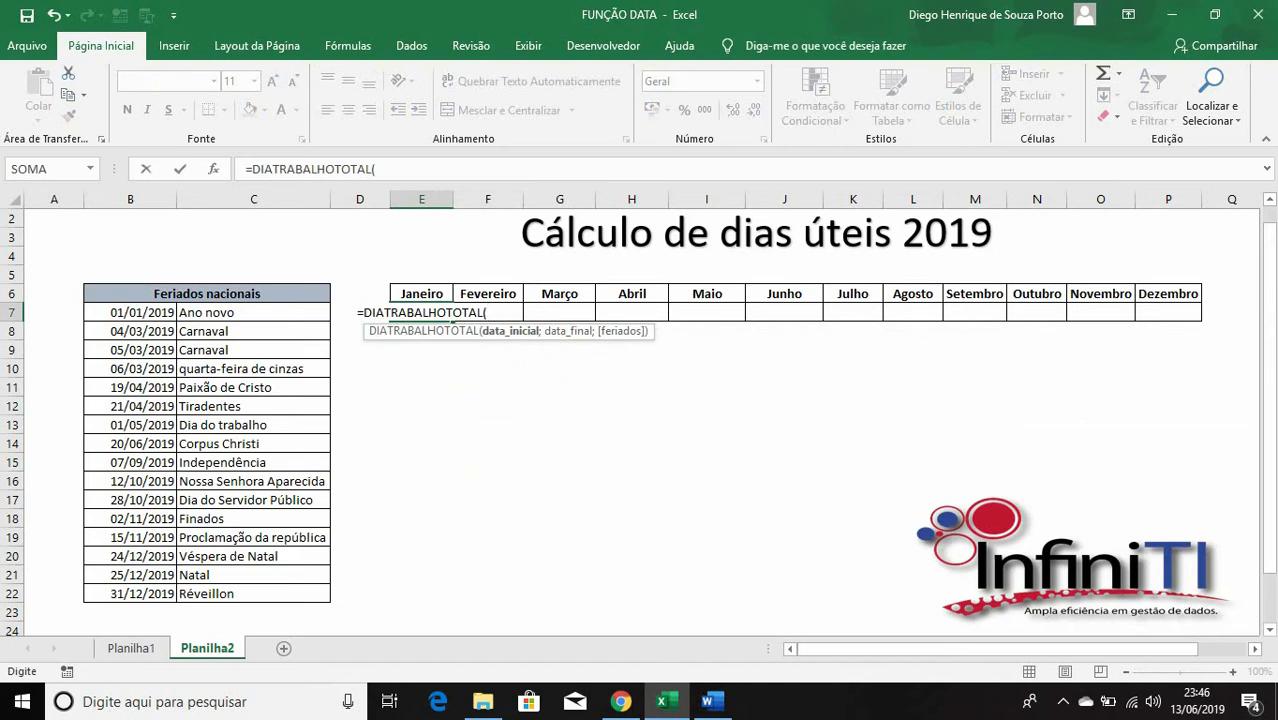
{"action": "type", "text": "\""}
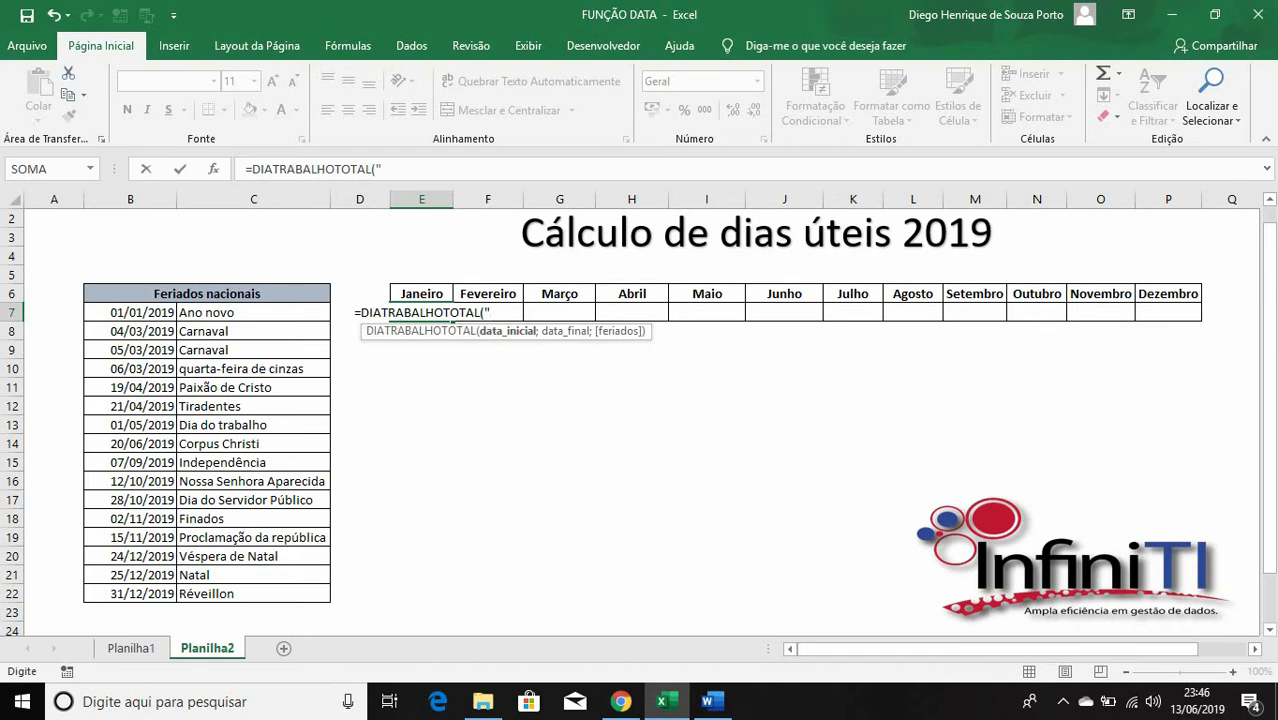
{"action": "type", "text": "01"}
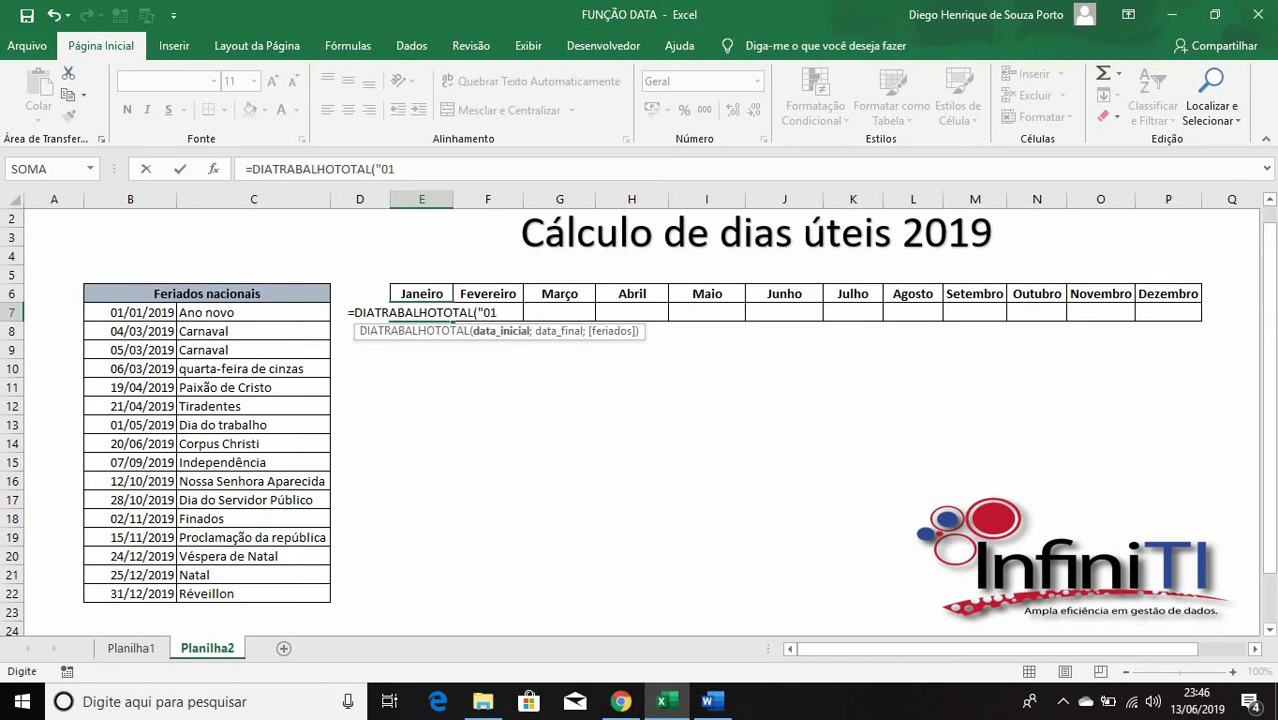
{"action": "type", "text": "/01/2019"}
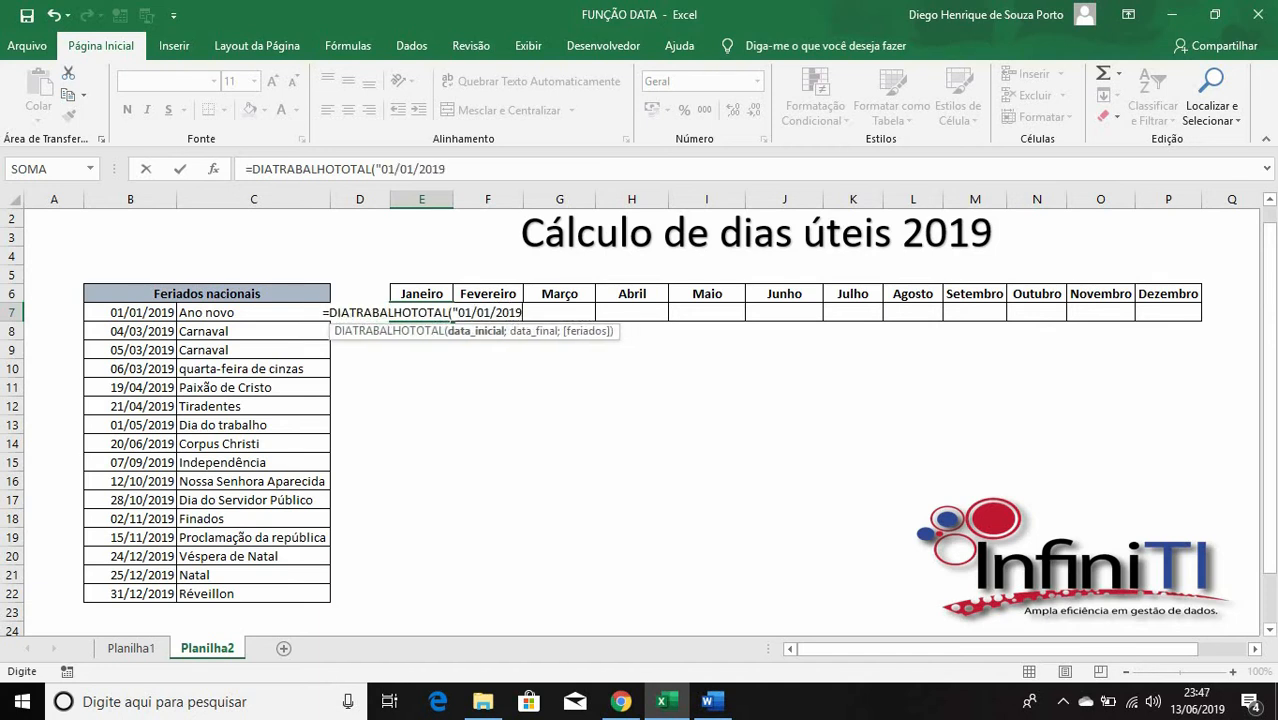
{"action": "type", "text": "\";"}
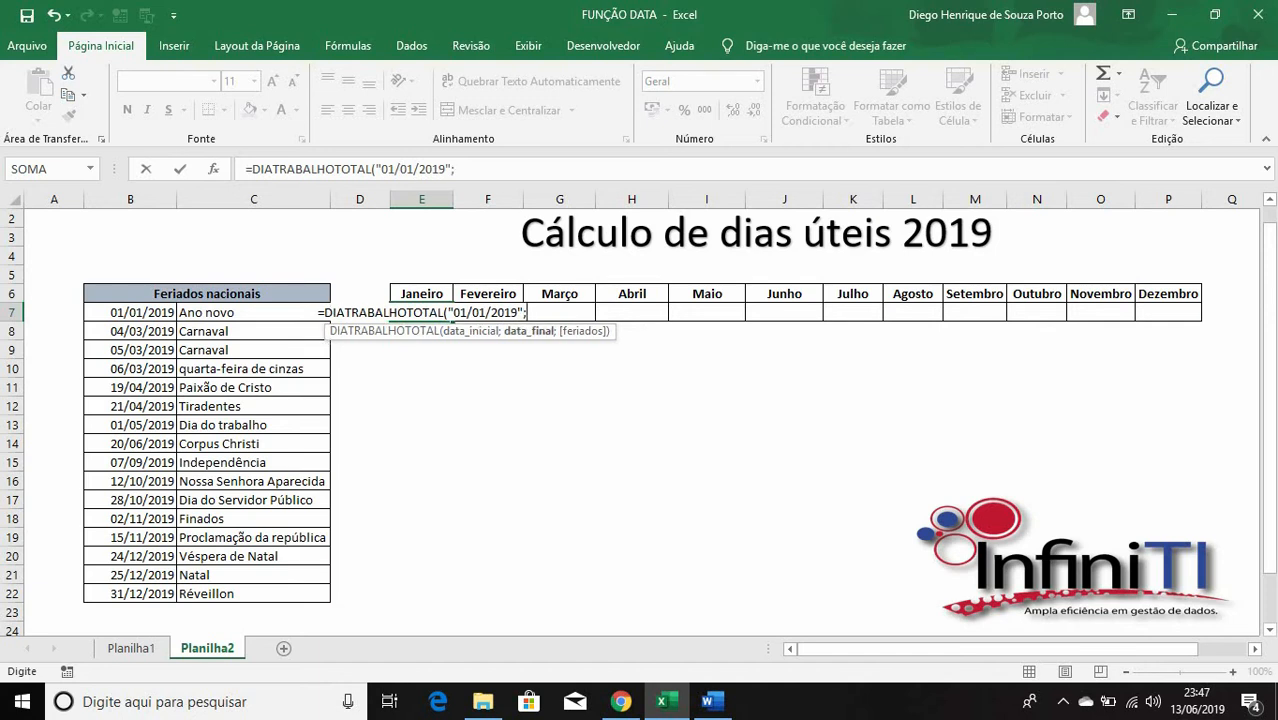
Complete the E7 formula with "31/01/2019" as the data_final and the holiday dates B7:B22 as feriados.
{"action": "type", "text": "\""}
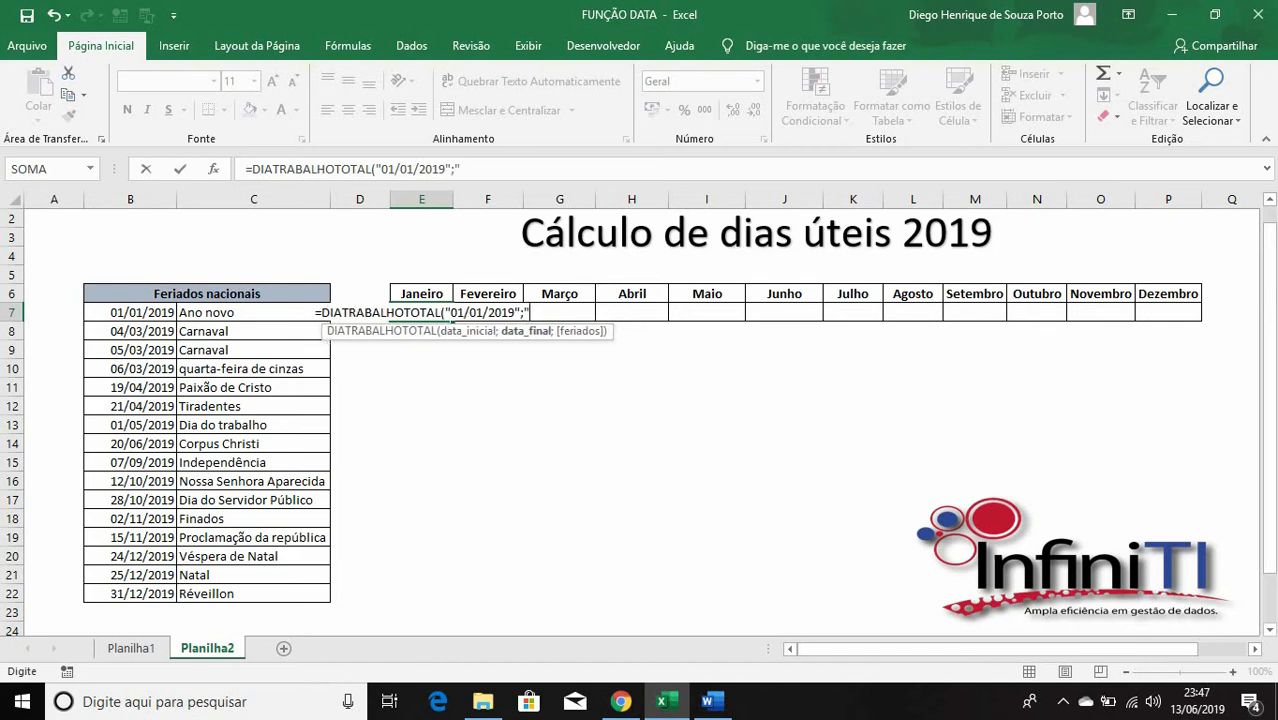
{"action": "type", "text": "31/"}
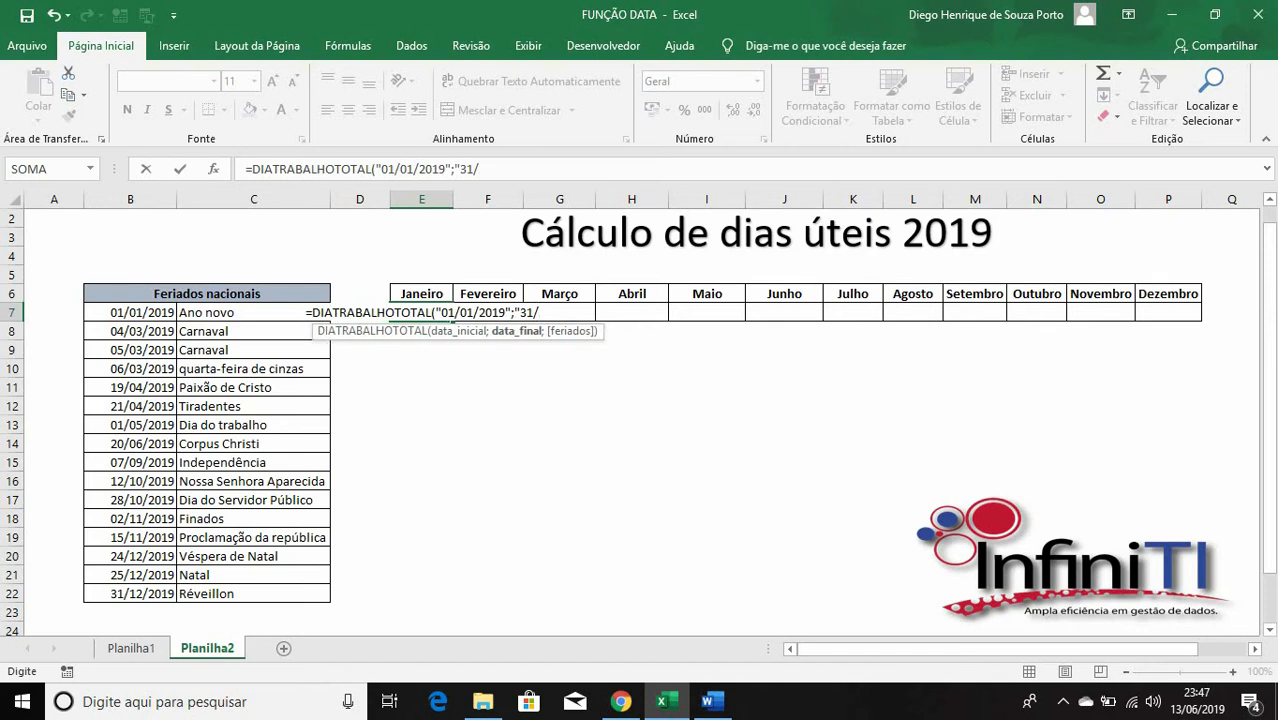
{"action": "type", "text": "01/2019"}
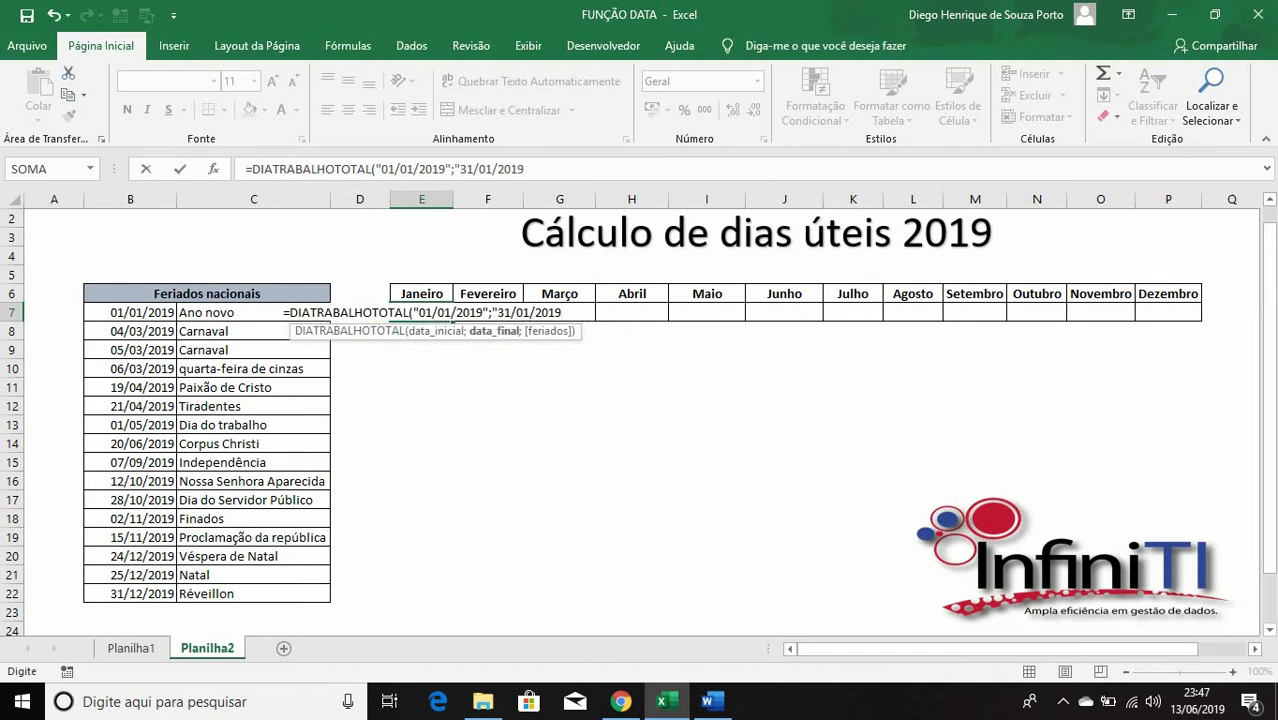
{"action": "type", "text": "\""}
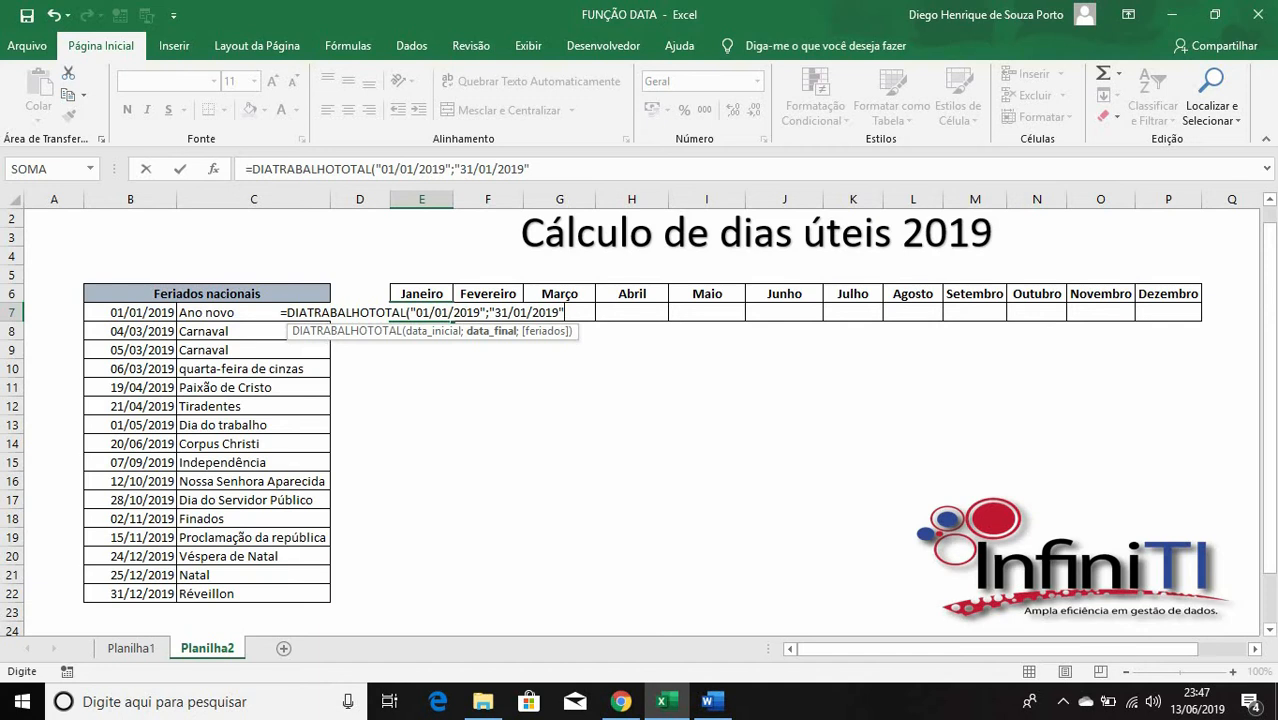
{"action": "type", "text": ";"}
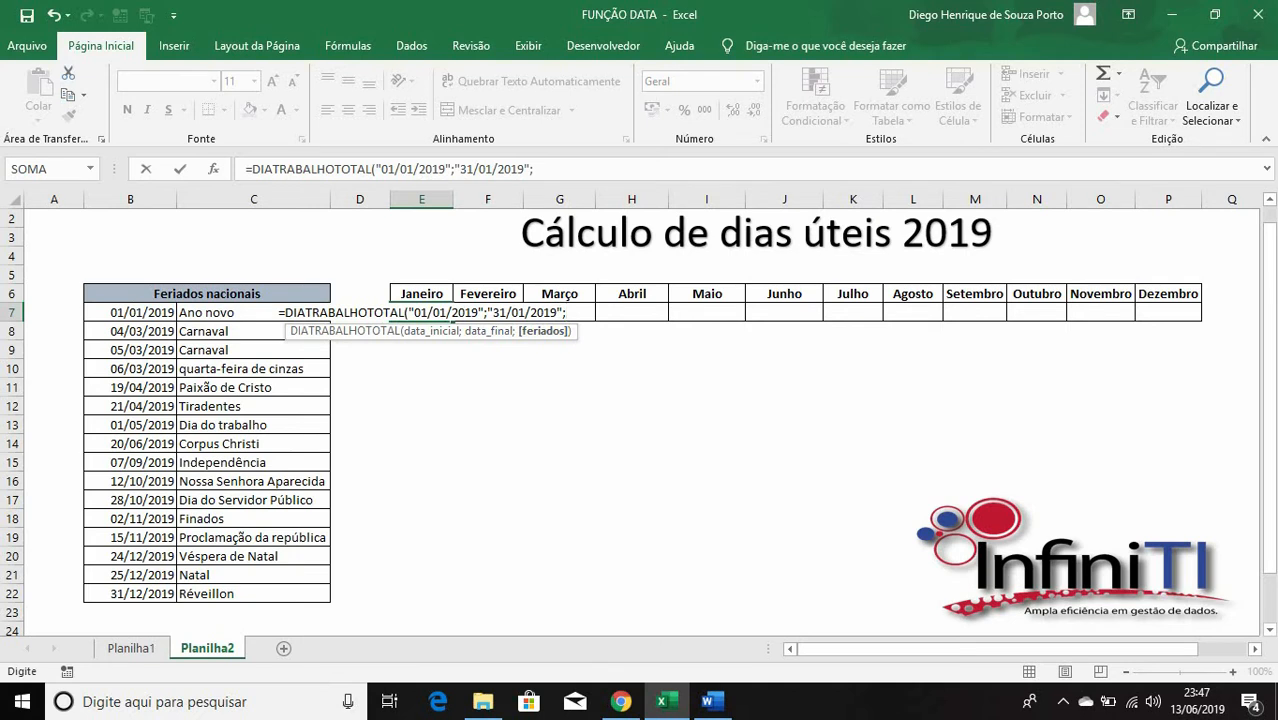
{"action": "left_click_drag", "start_coordinate": [150, 312], "coordinate": [172, 596]}
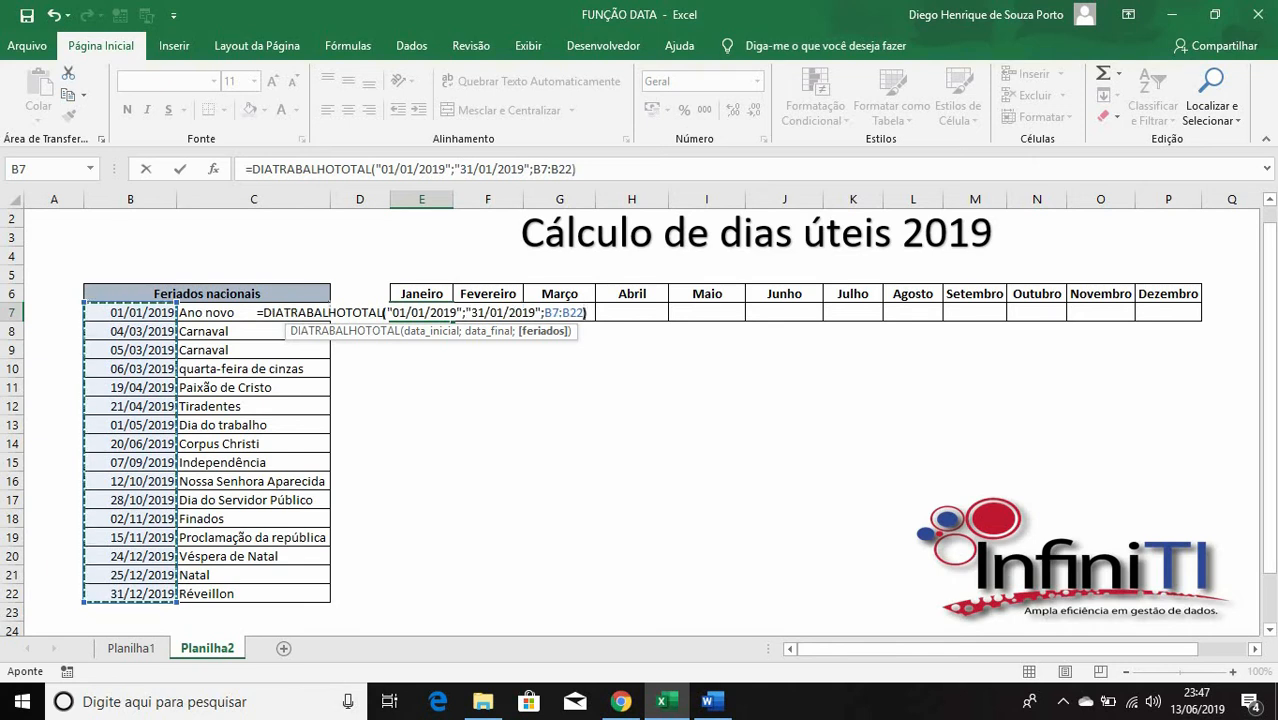
{"action": "type", "text": ")"}
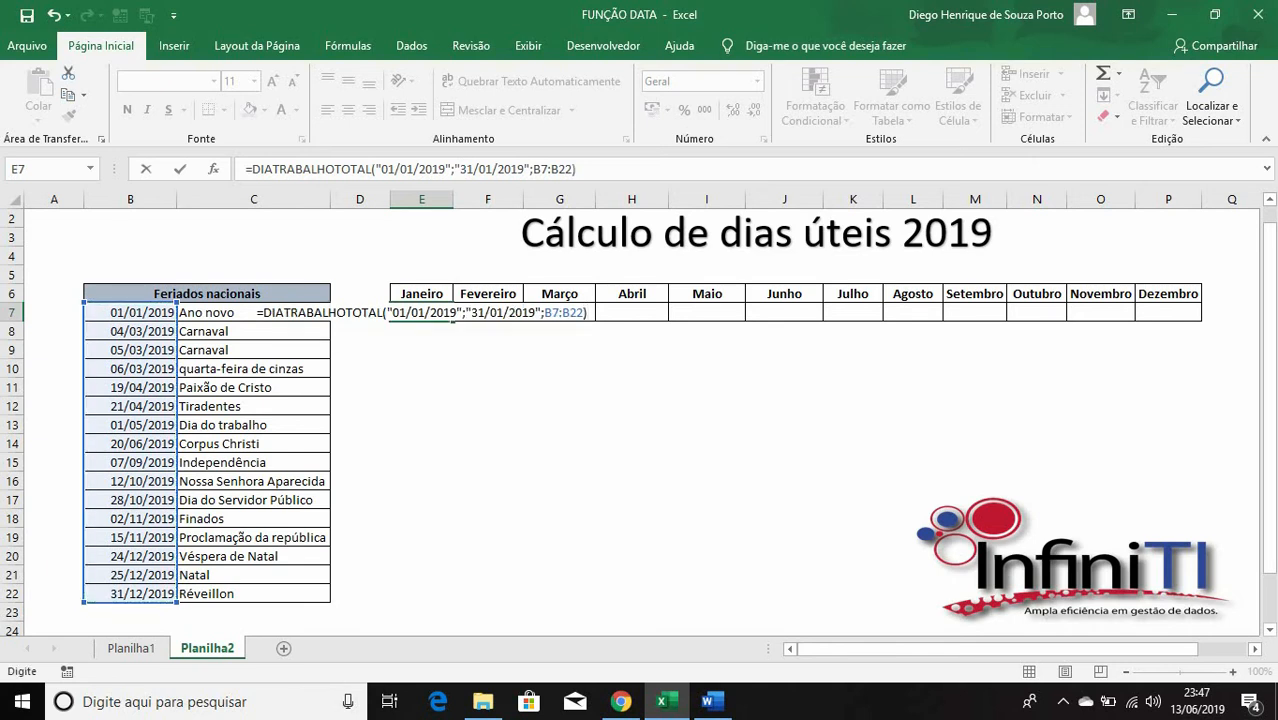
{"action": "key", "text": "Return"}
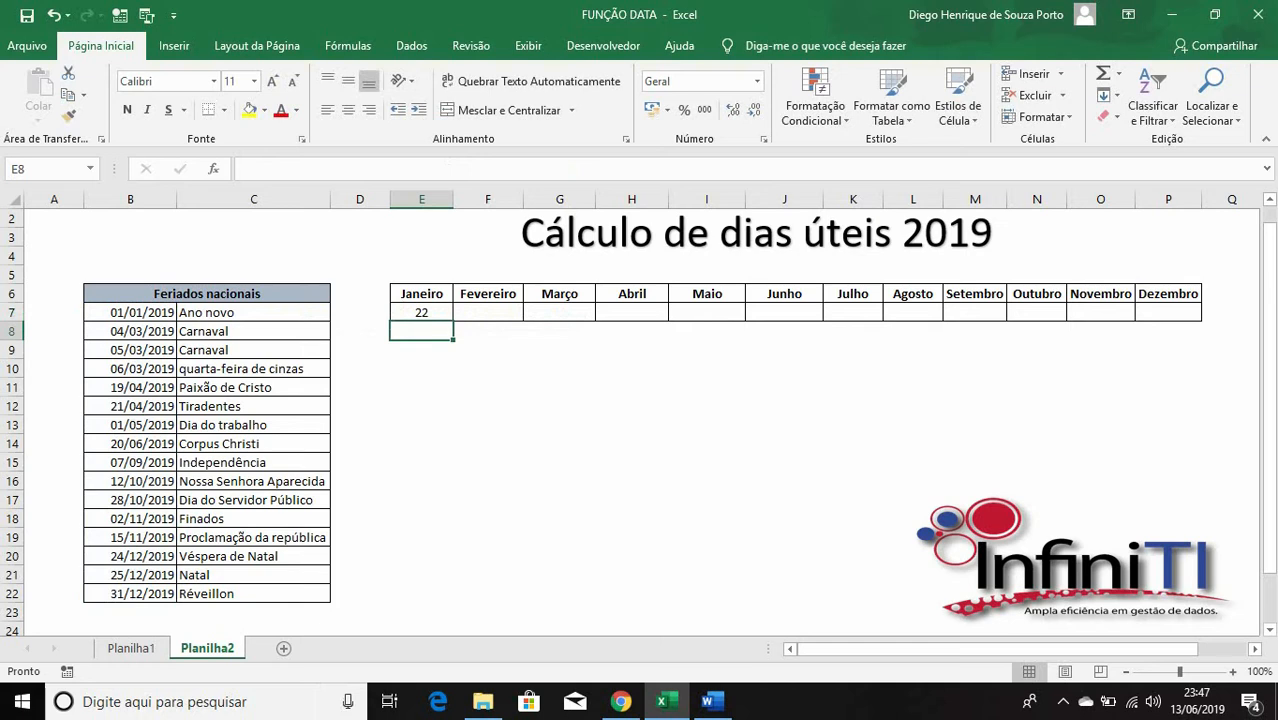
{"action": "key", "text": "Up"}
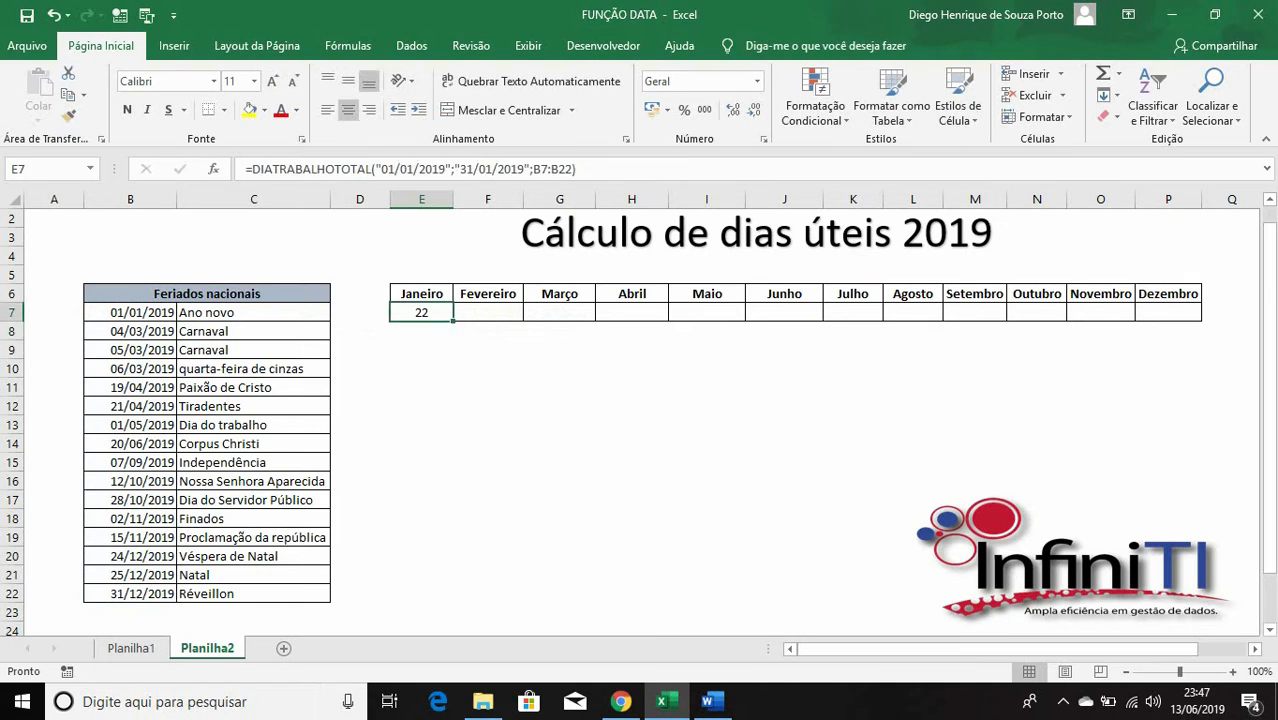
Enter =DIATRABALHOTOTAL("01/01/2019";"31/01/2019") in E8, leaving out the holidays argument, for comparison with the January formula.
{"action": "key", "text": "Down"}
{"action": "key", "text": "Down"}
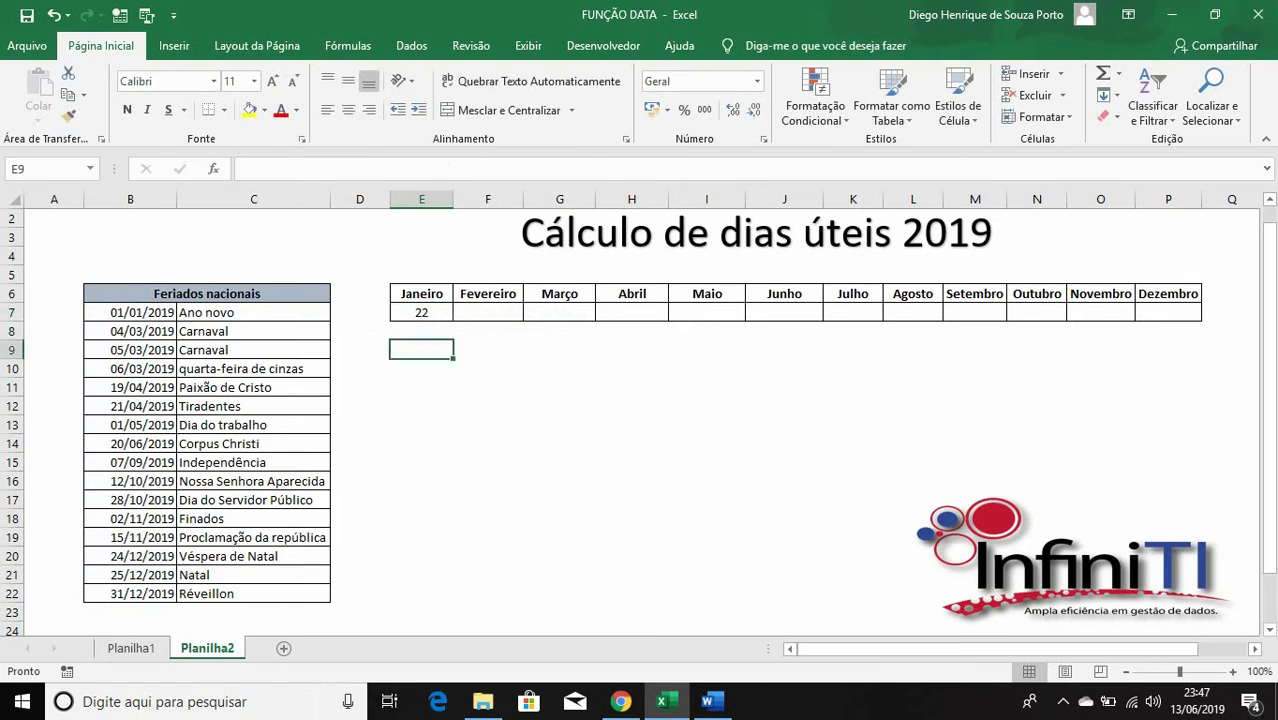
{"action": "key", "text": "Up"}
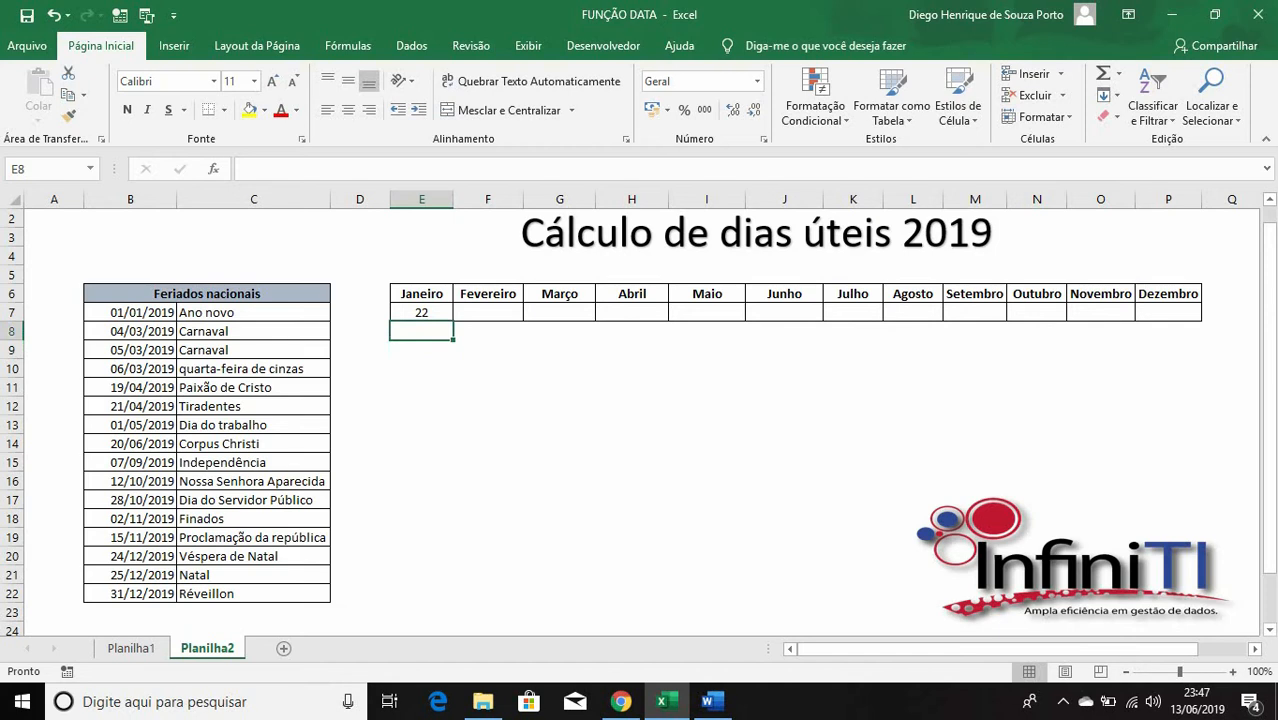
{"action": "type", "text": "=DIA"}
{"action": "key", "text": "Down"}
{"action": "key", "text": "Down"}
{"action": "key", "text": "Down"}
{"action": "key", "text": "Down"}
{"action": "key", "text": "Down"}
{"action": "key", "text": "Down"}
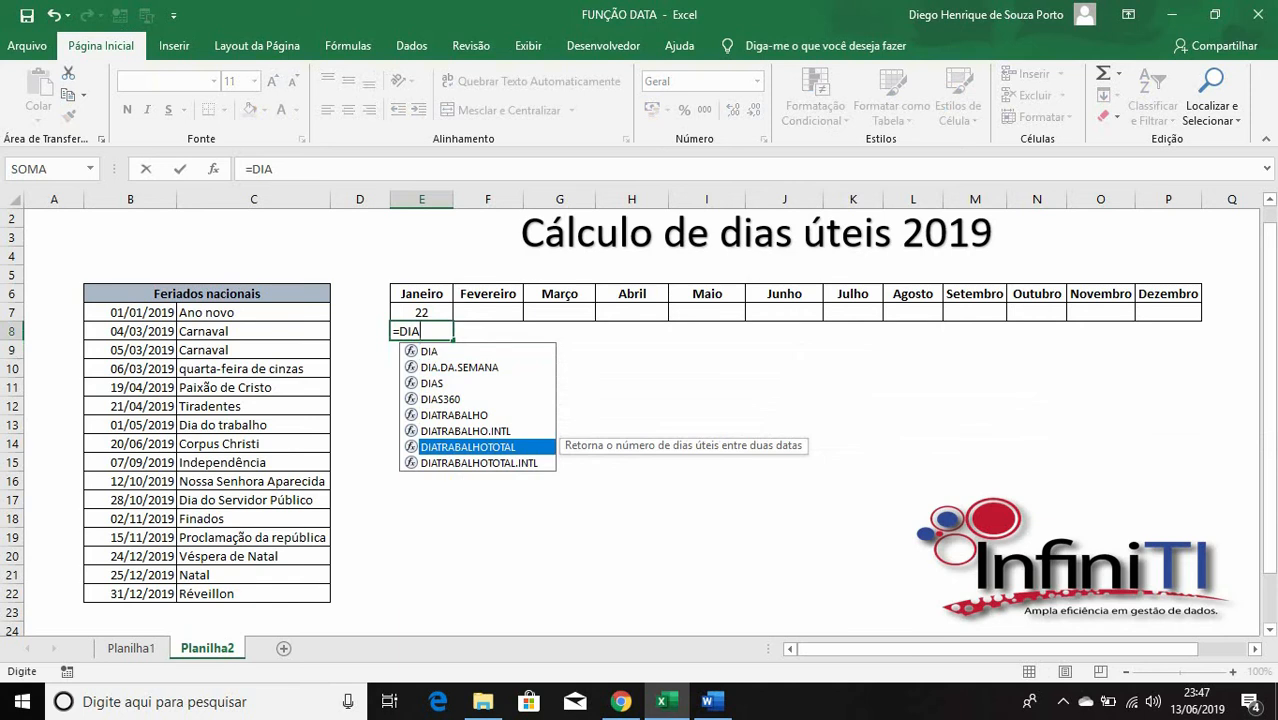
{"action": "key", "text": "Tab"}
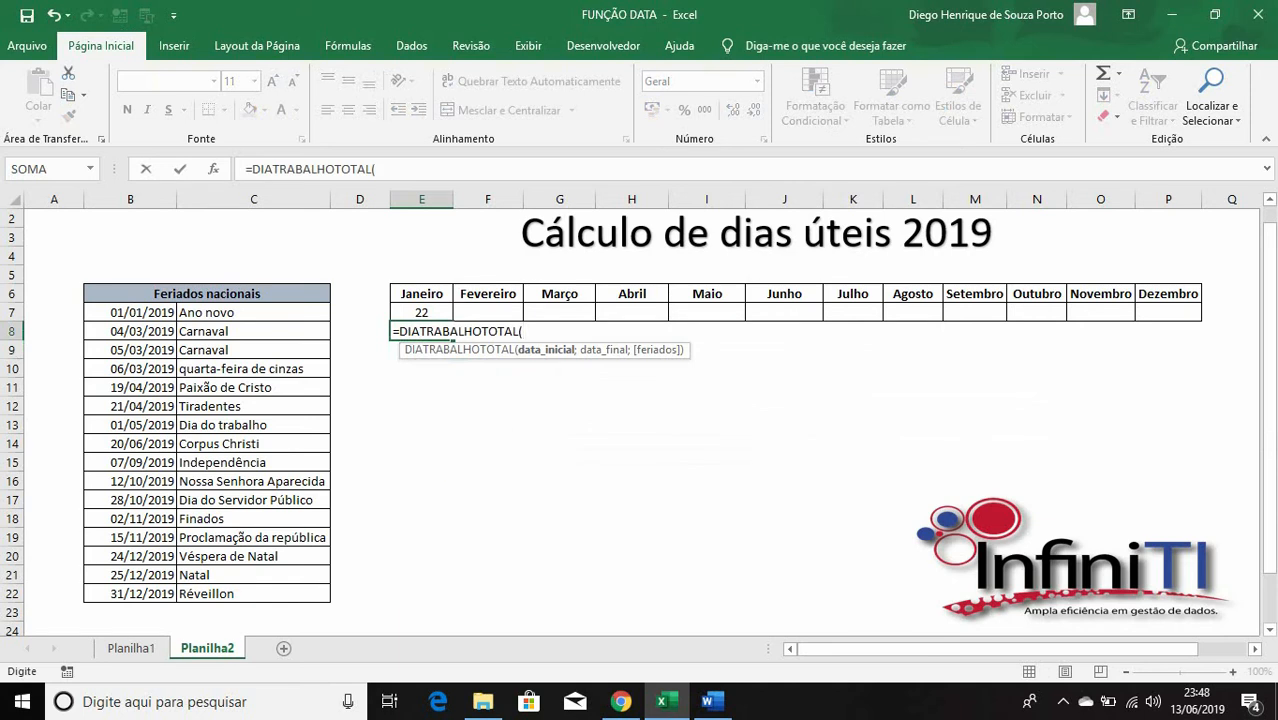
{"action": "type", "text": "\"01/01/2"}
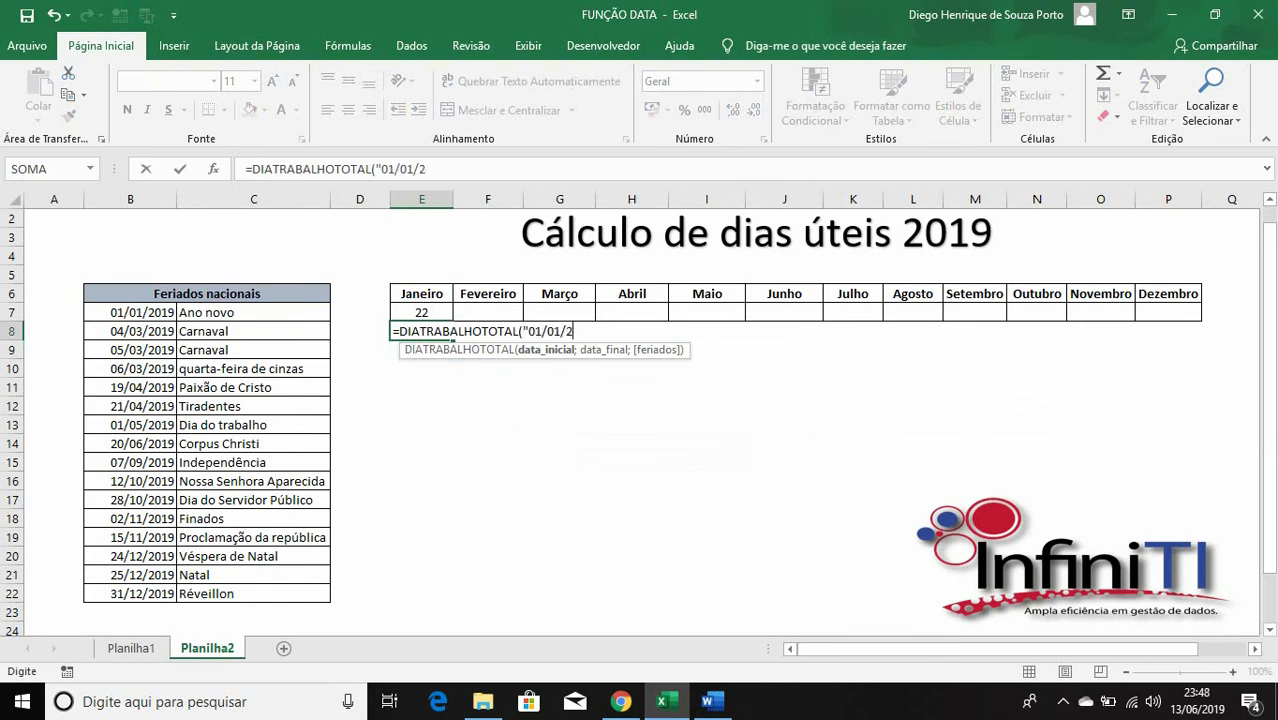
{"action": "type", "text": "019\";"}
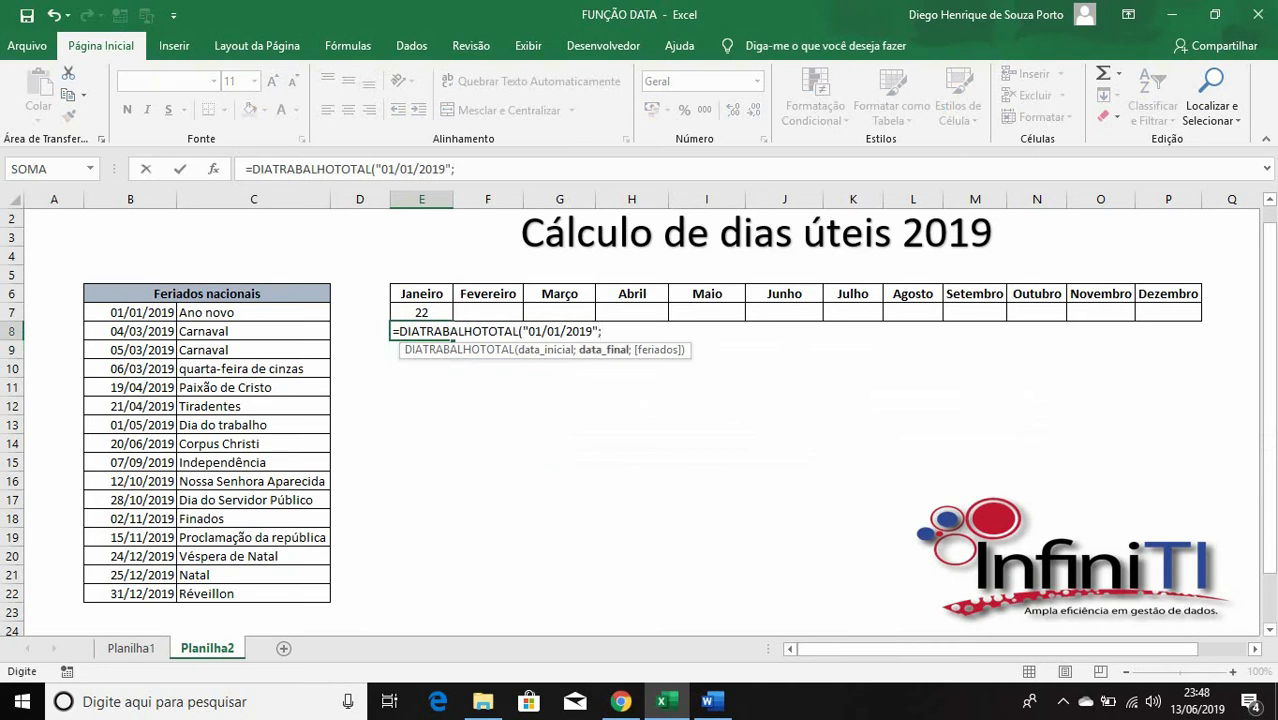
{"action": "type", "text": "\"31/01/2019\""}
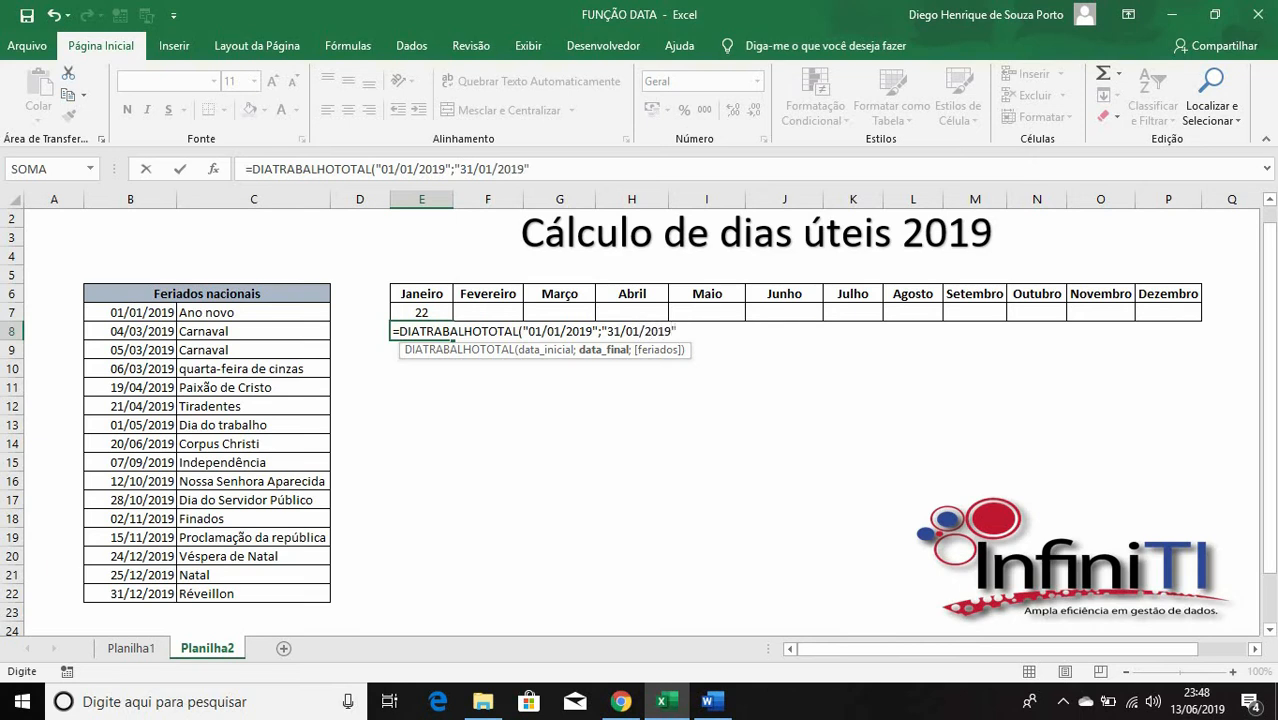
{"action": "type", "text": ")"}
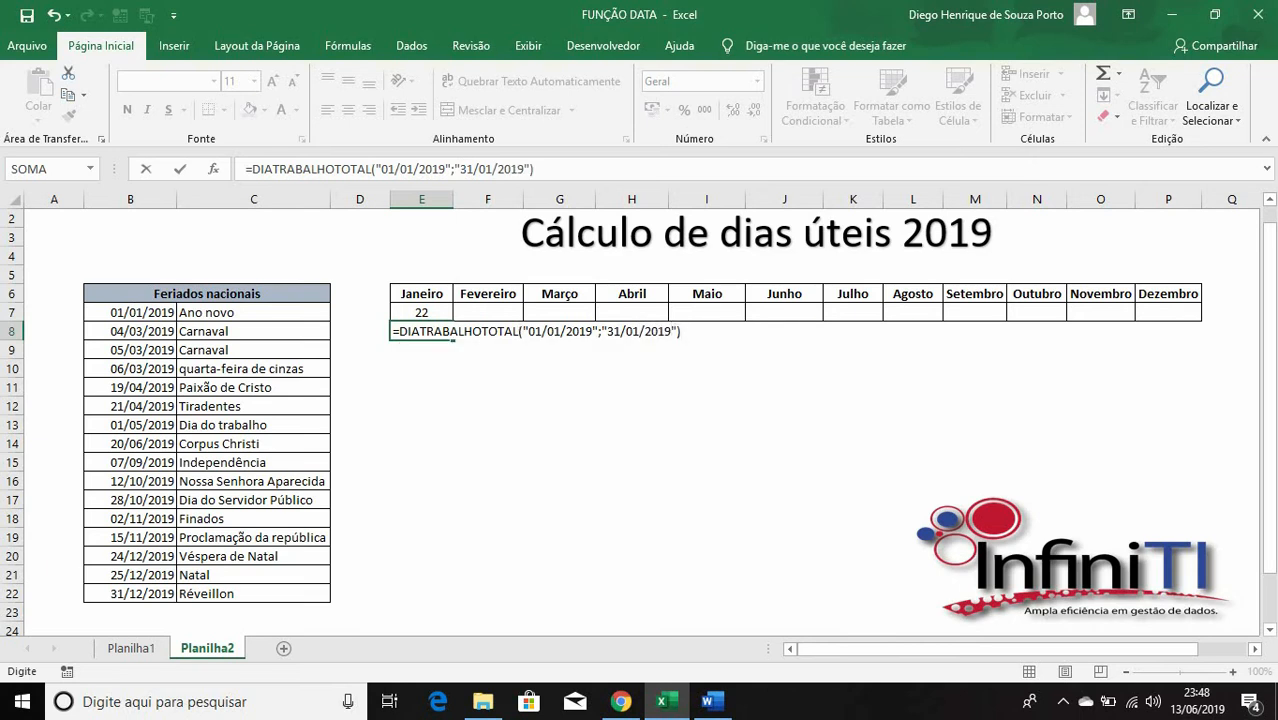
{"action": "key", "text": "Return"}
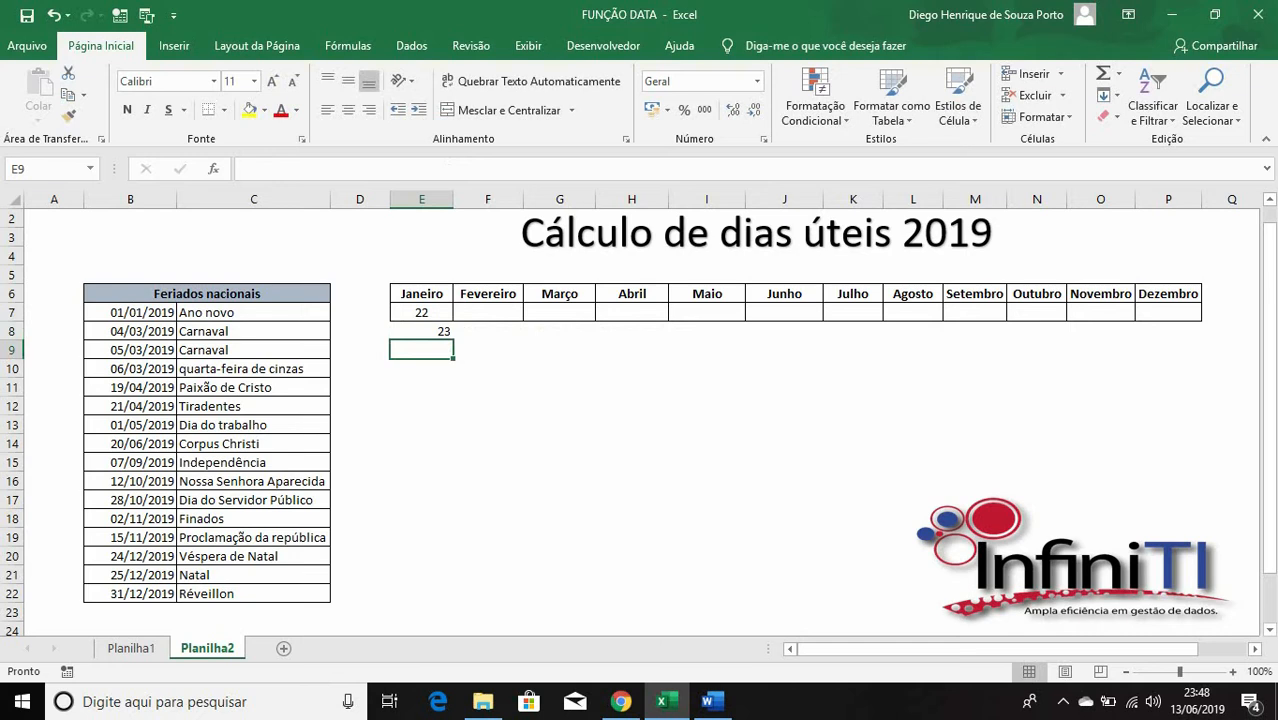
Compare the E8 formula with the Ano novo holiday entry and the E7 formula that includes holidays.
{"action": "key", "text": "Up"}
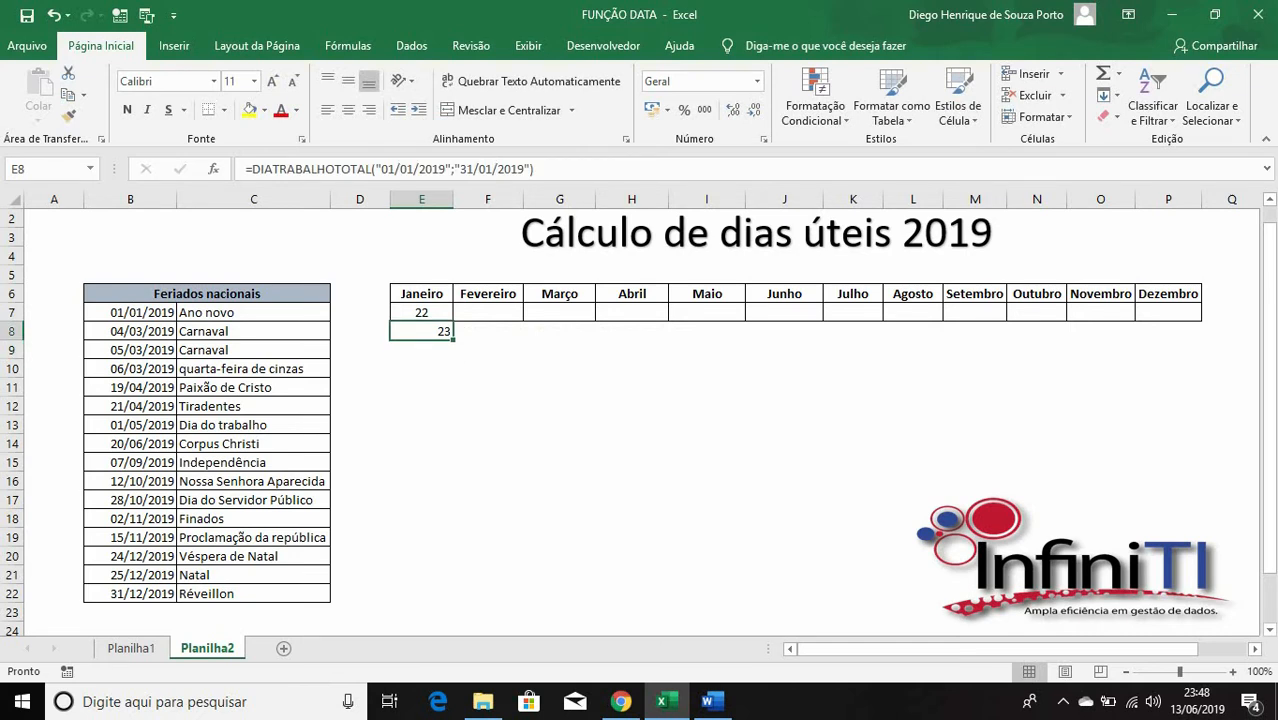
{"action": "left_click", "coordinate": [130, 312]}
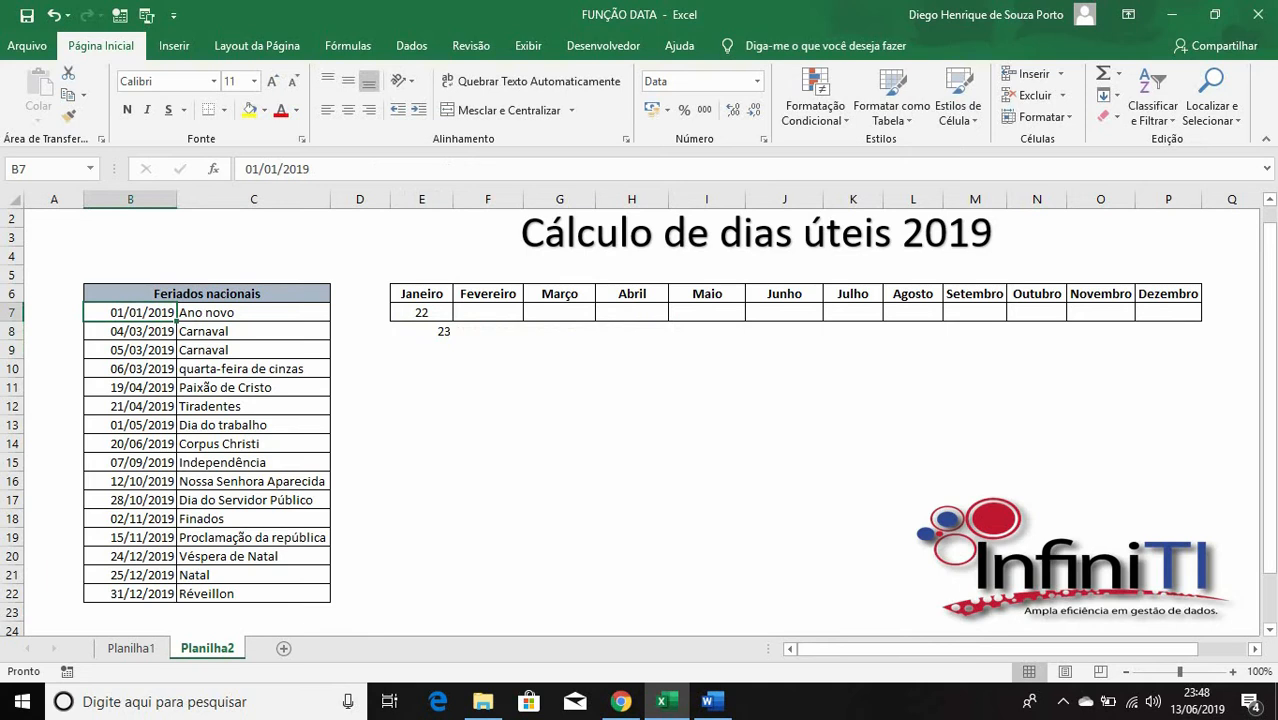
{"action": "key", "text": "shift+Right"}
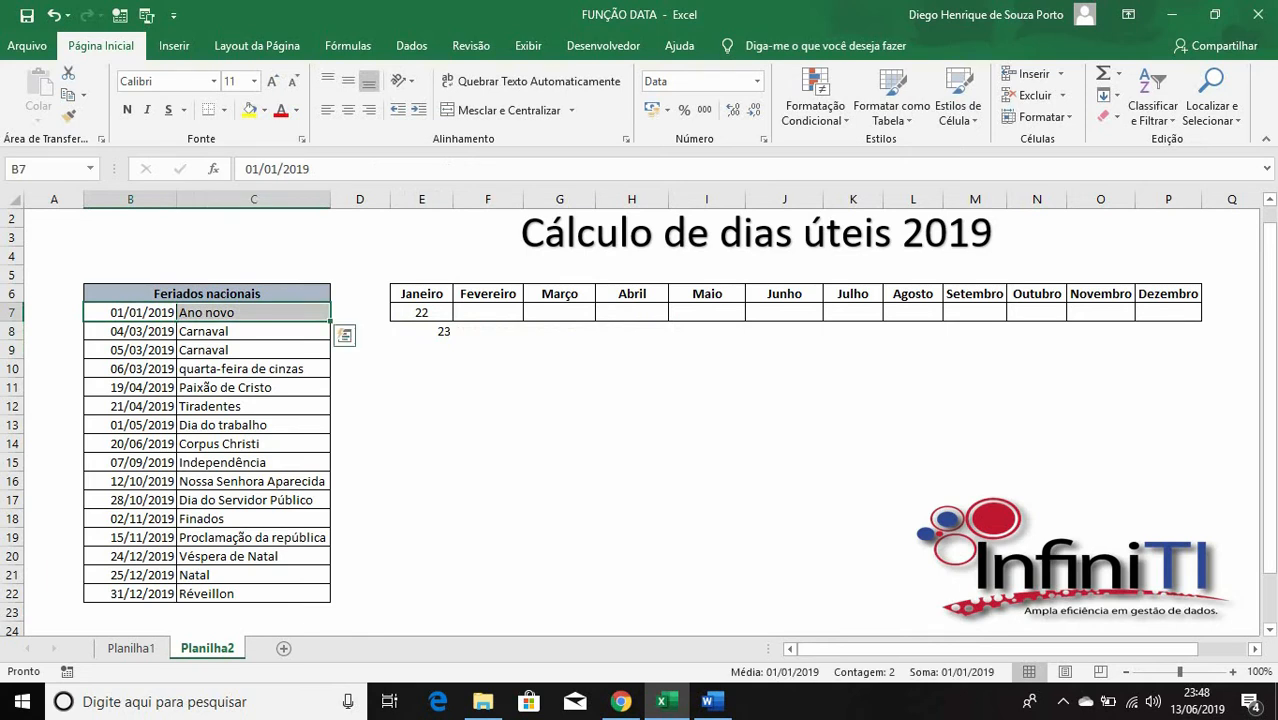
{"action": "left_click", "coordinate": [421, 312]}
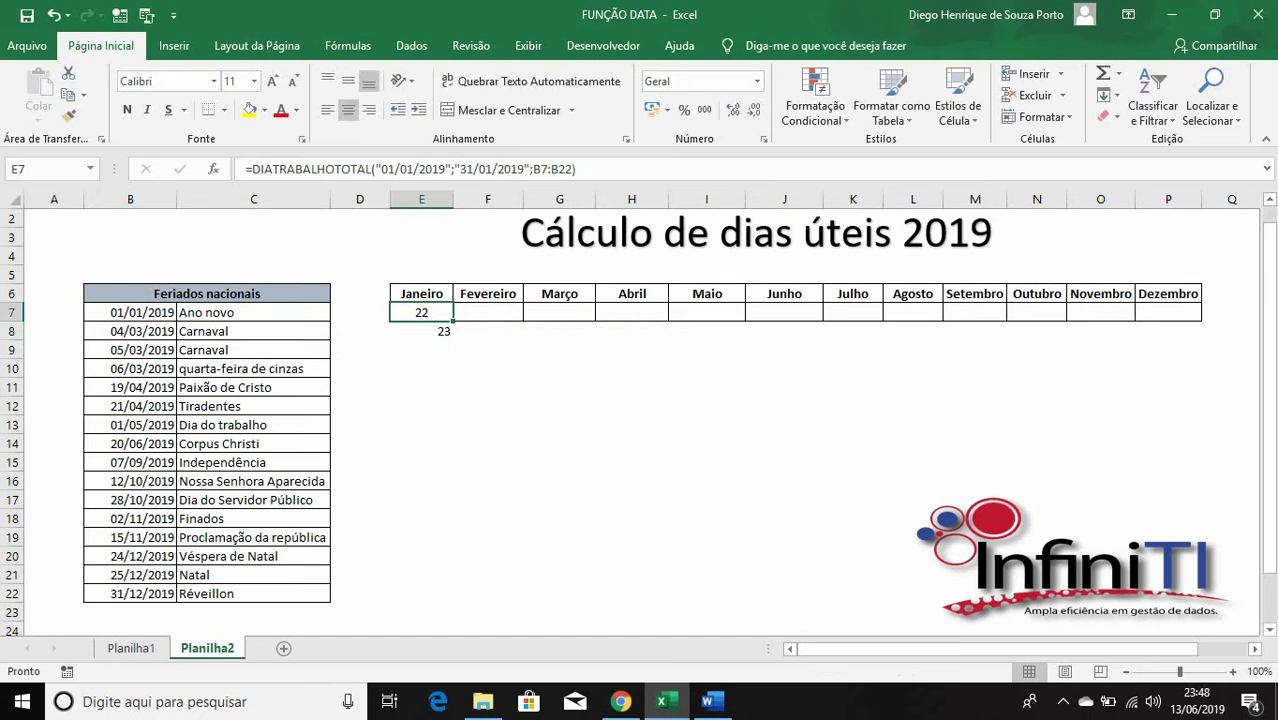
Start a DIATRABALHOTOTAL formula in F7 under Fevereiro with "01/02/2019" as the data_inicial.
{"action": "left_click", "coordinate": [488, 312]}
{"action": "type", "text": "="}
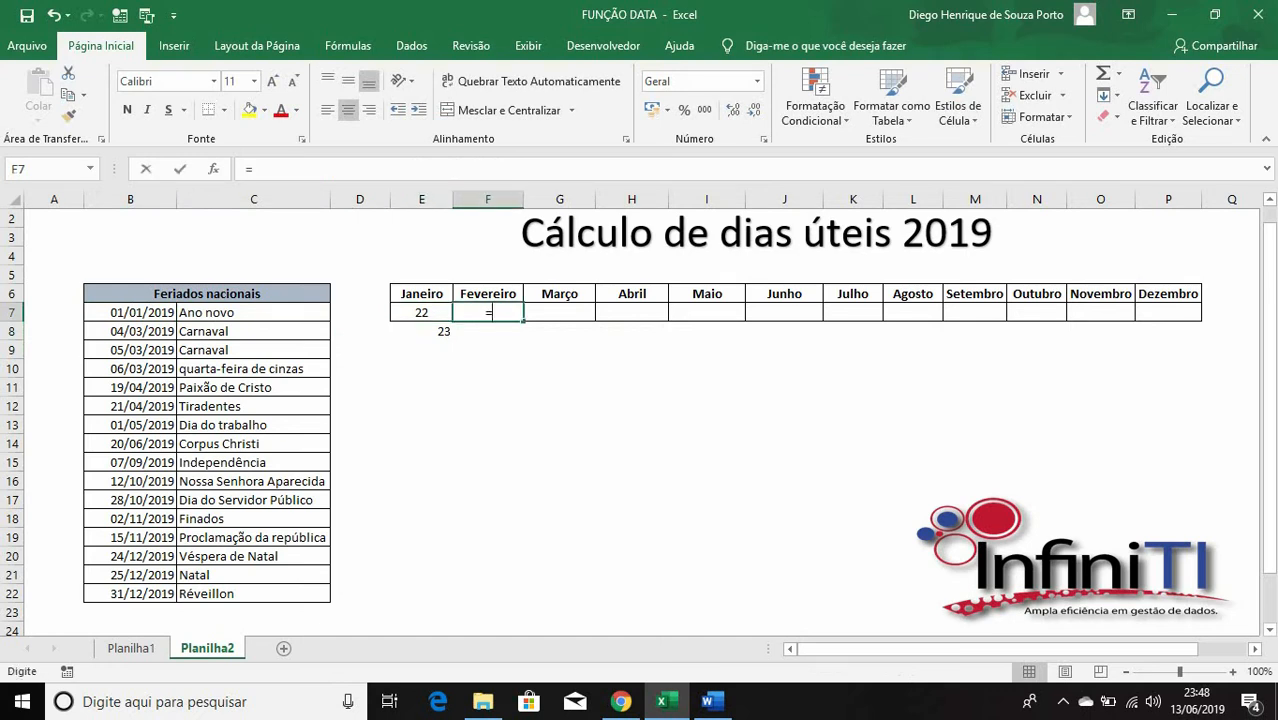
{"action": "type", "text": "DIATRA"}
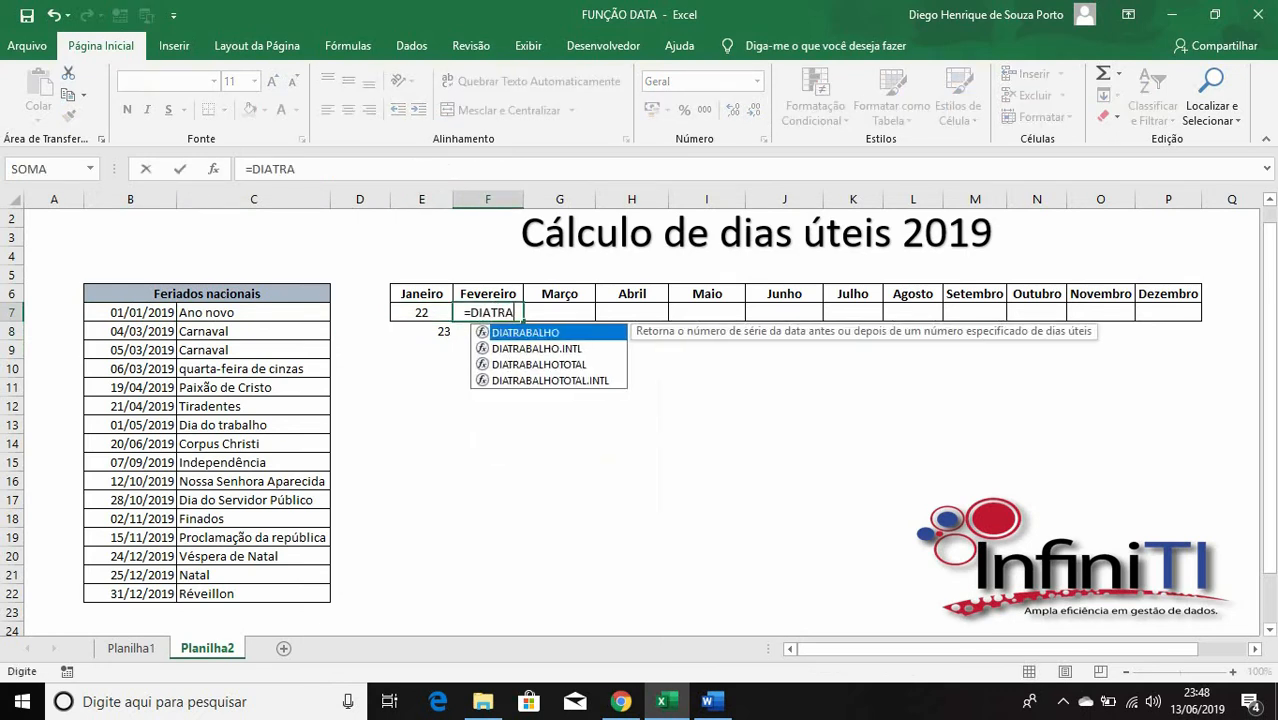
{"action": "key", "text": "Down"}
{"action": "key", "text": "Down"}
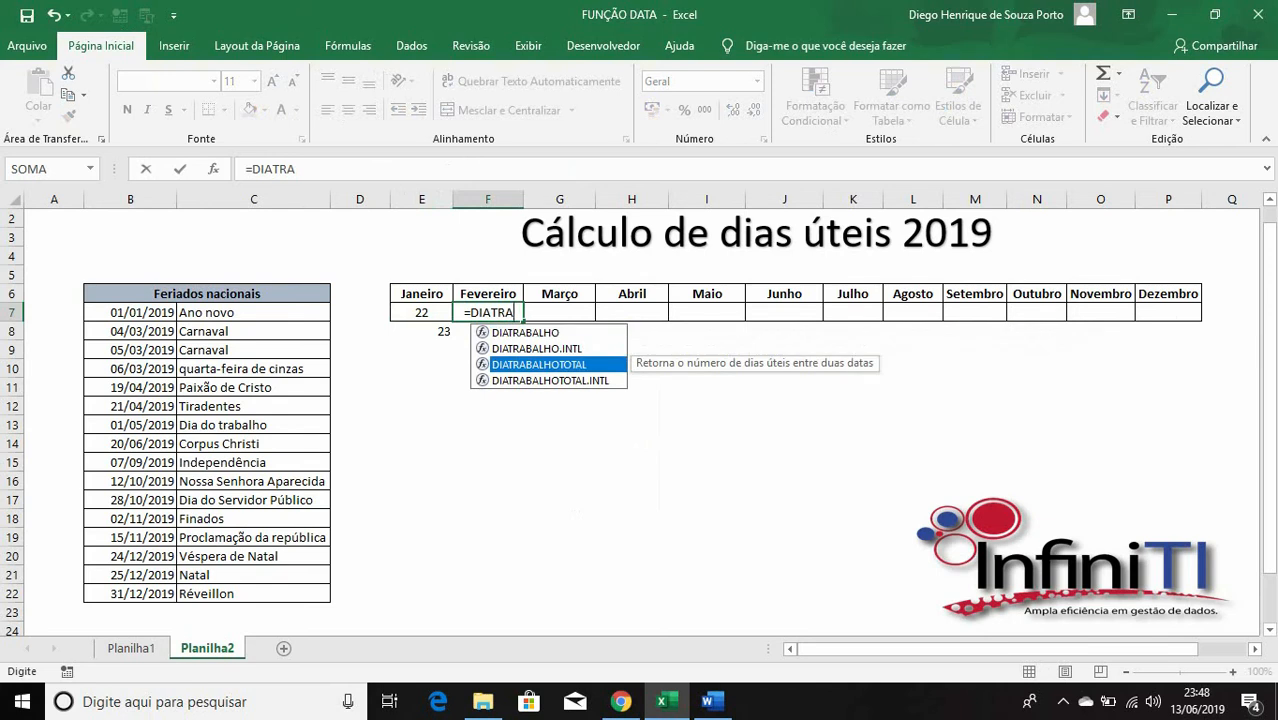
{"action": "key", "text": "Tab"}
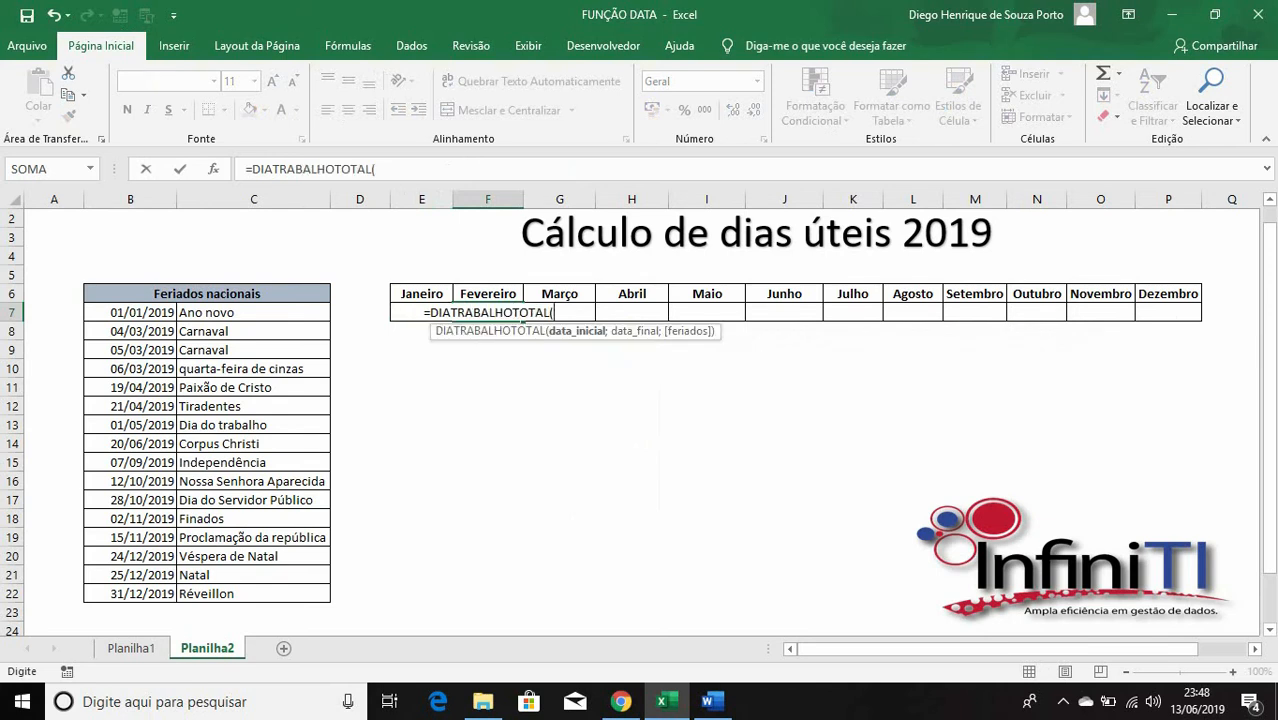
{"action": "type", "text": "\"01"}
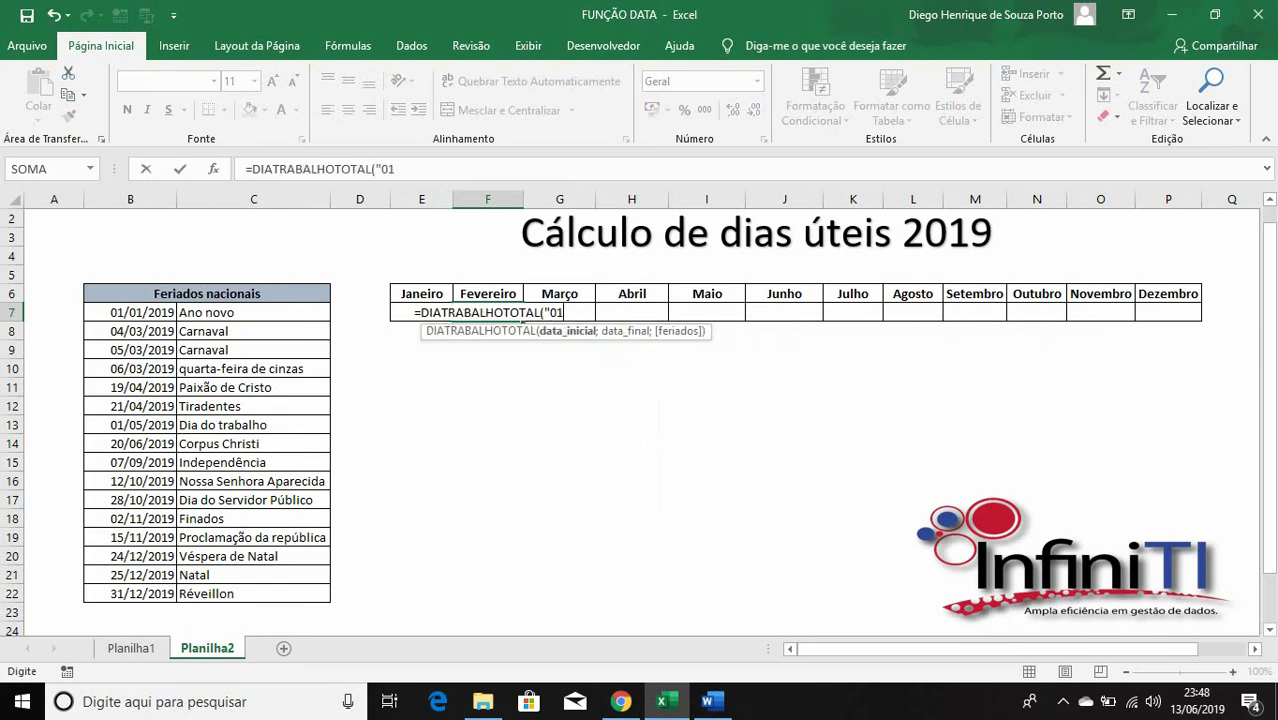
{"action": "type", "text": "/02/"}
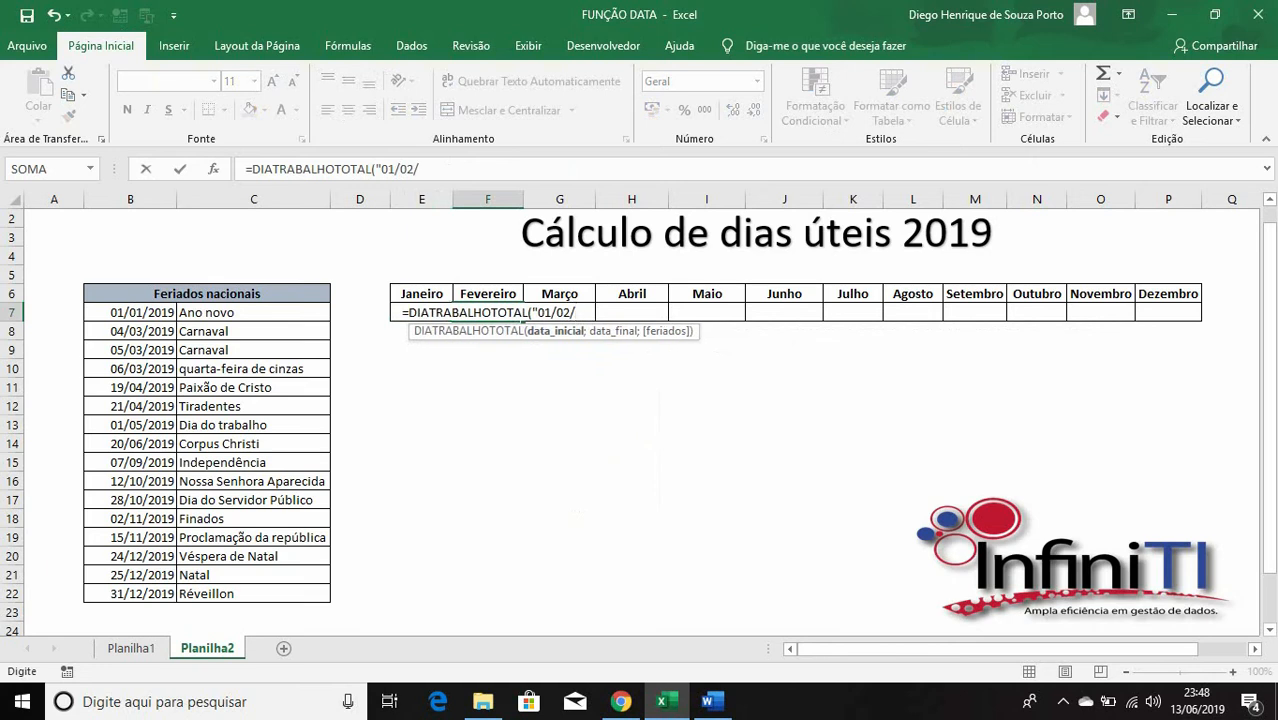
{"action": "type", "text": "2019\""}
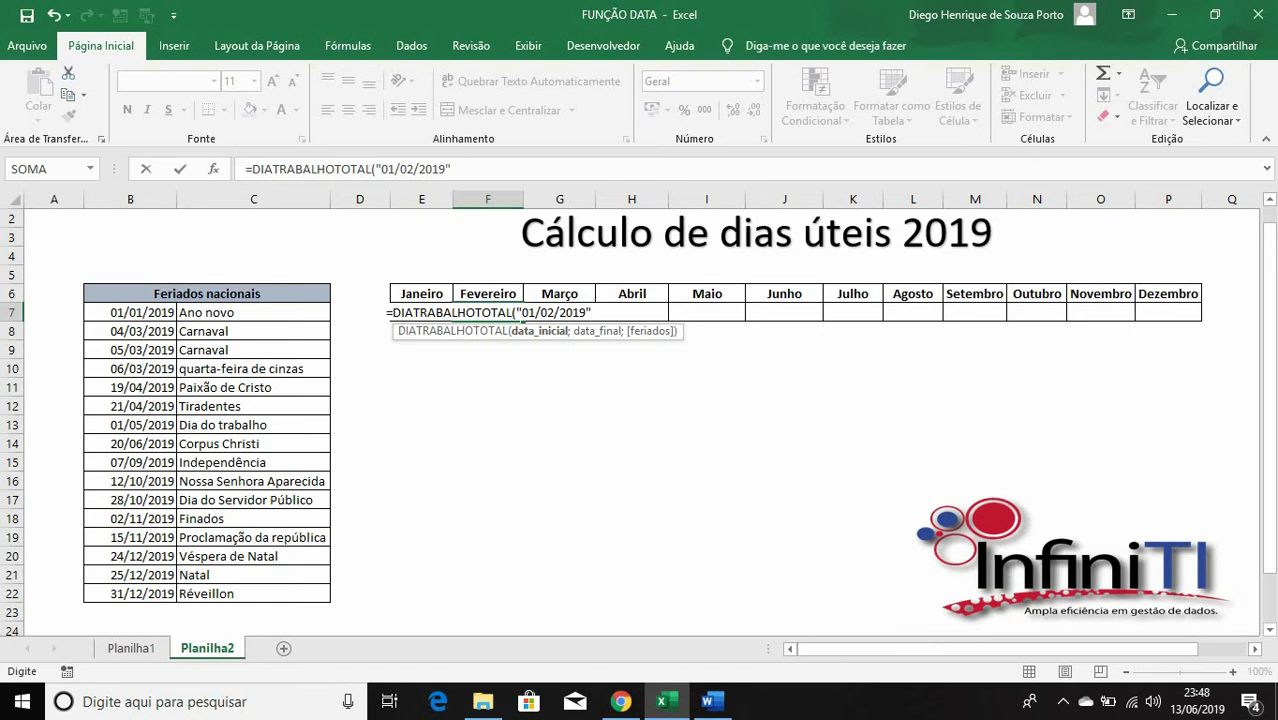
{"action": "type", "text": ";\""}
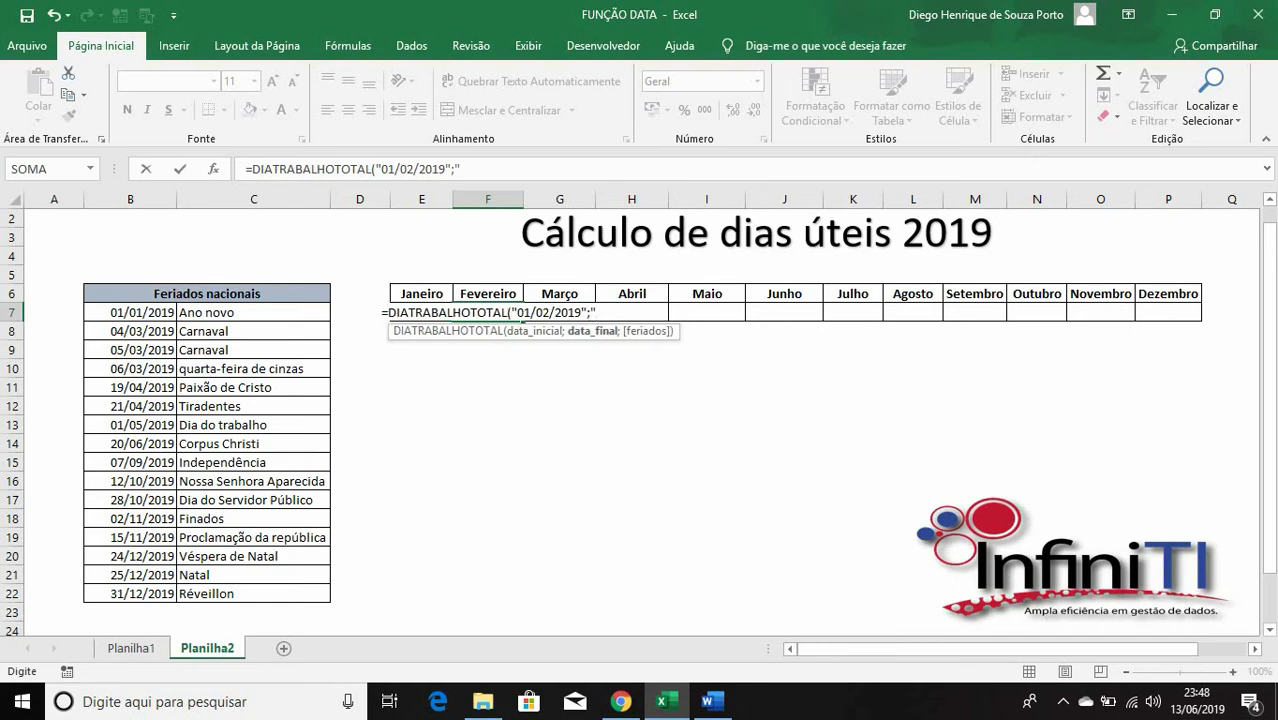
{"action": "type", "text": "28/02/"}
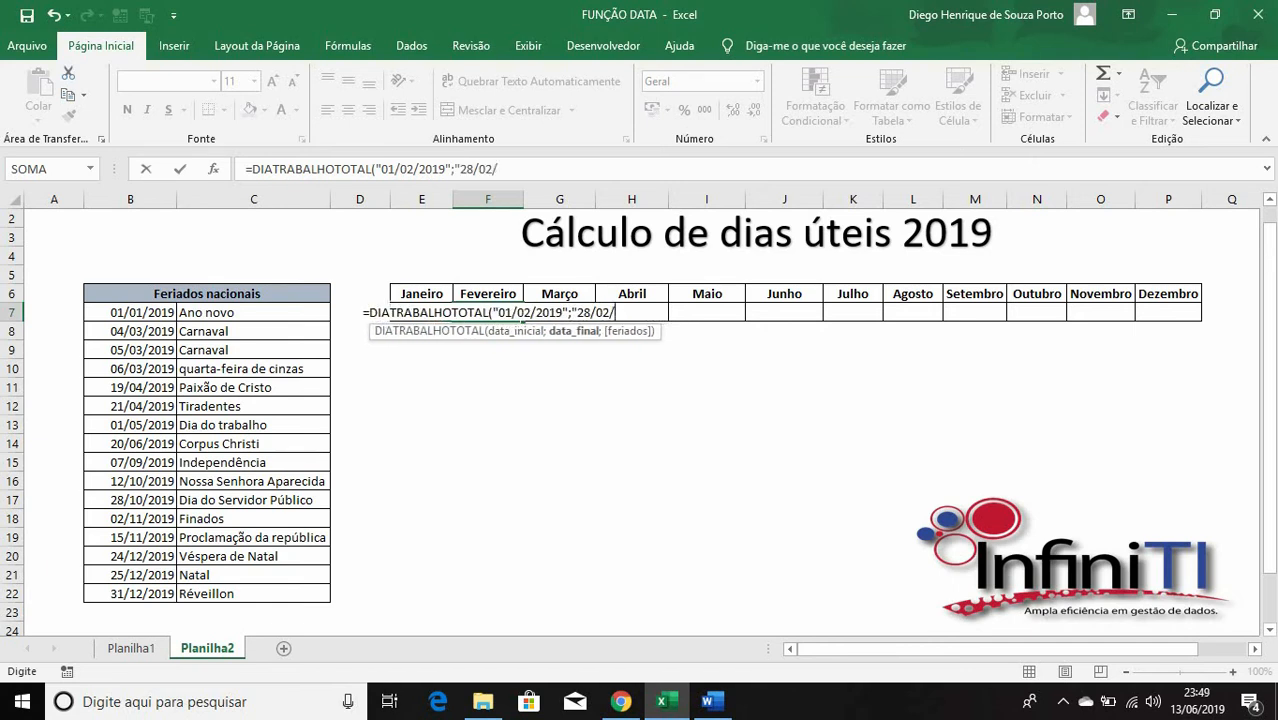
{"action": "type", "text": "2019"}
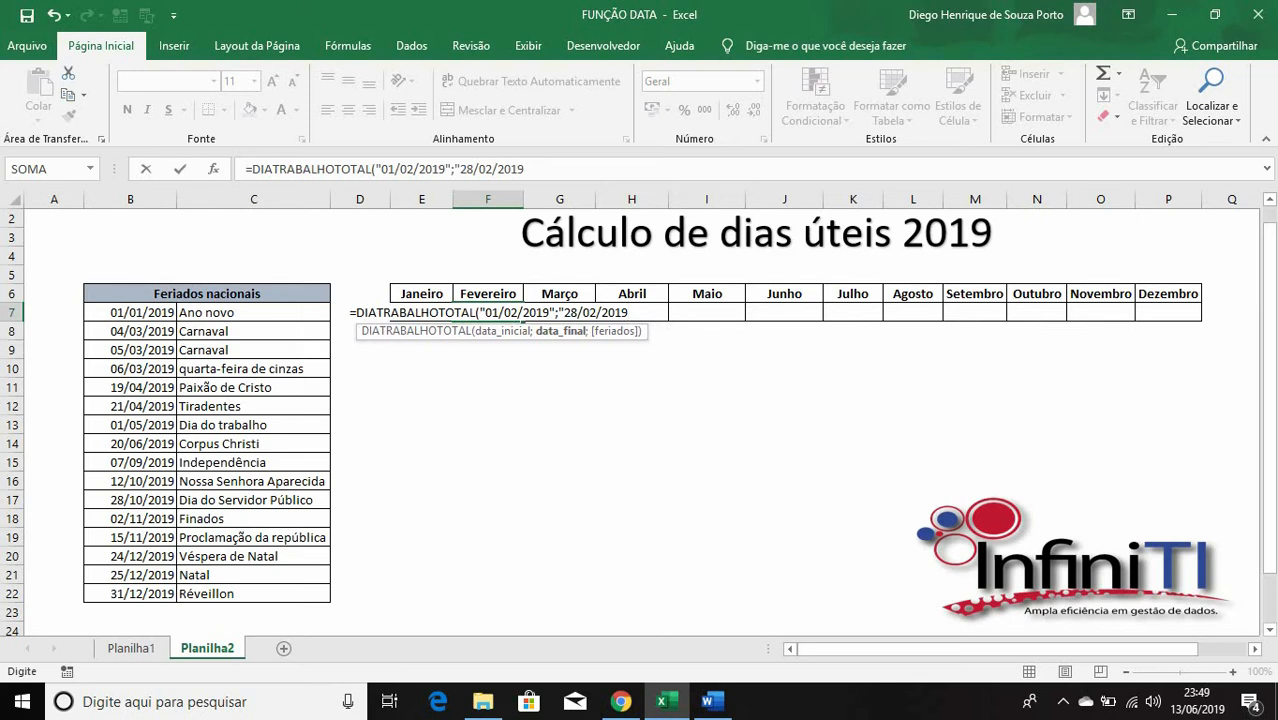
{"action": "key", "text": "BackSpace"}
{"action": "key", "text": "BackSpace"}
{"action": "key", "text": "BackSpace"}
{"action": "key", "text": "BackSpace"}
{"action": "key", "text": "BackSpace"}
{"action": "key", "text": "BackSpace"}
{"action": "key", "text": "BackSpace"}
{"action": "key", "text": "BackSpace"}
{"action": "key", "text": "BackSpace"}
{"action": "key", "text": "BackSpace"}
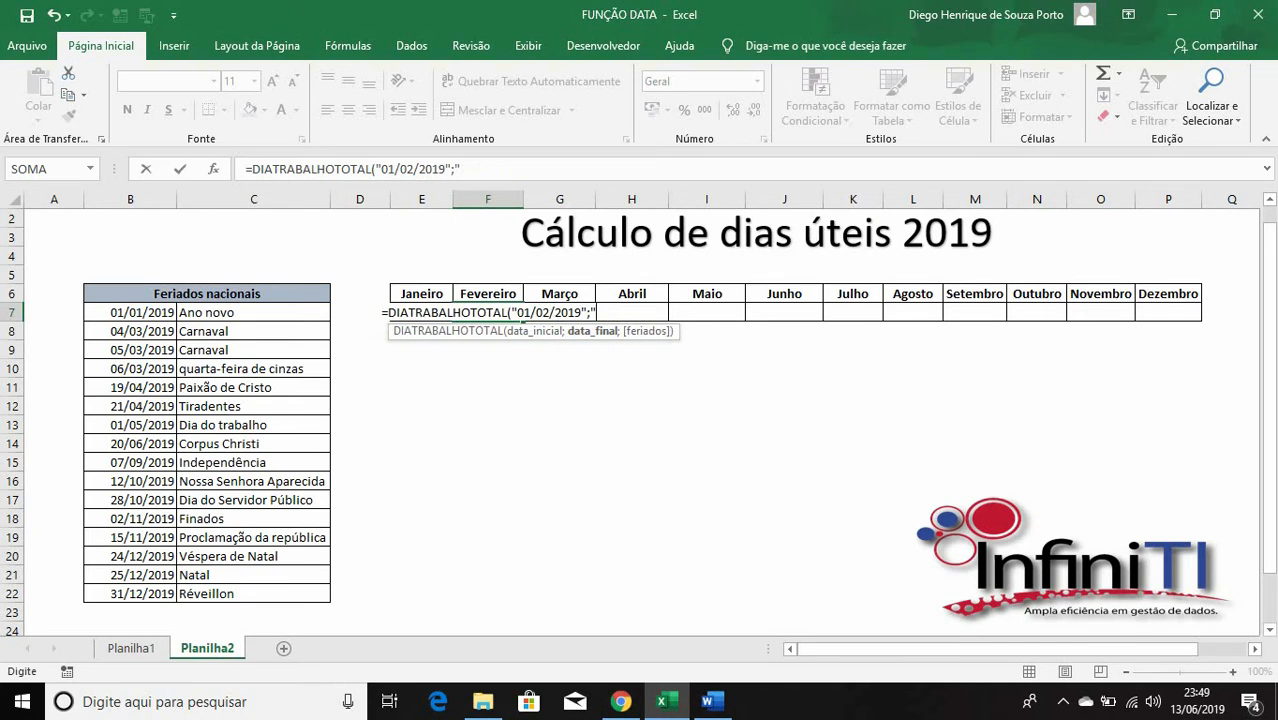
Use FIMMÊS("01/02/2019";0) as the data_final in the F7 formula instead of a quoted date.
{"action": "key", "text": "BackSpace"}
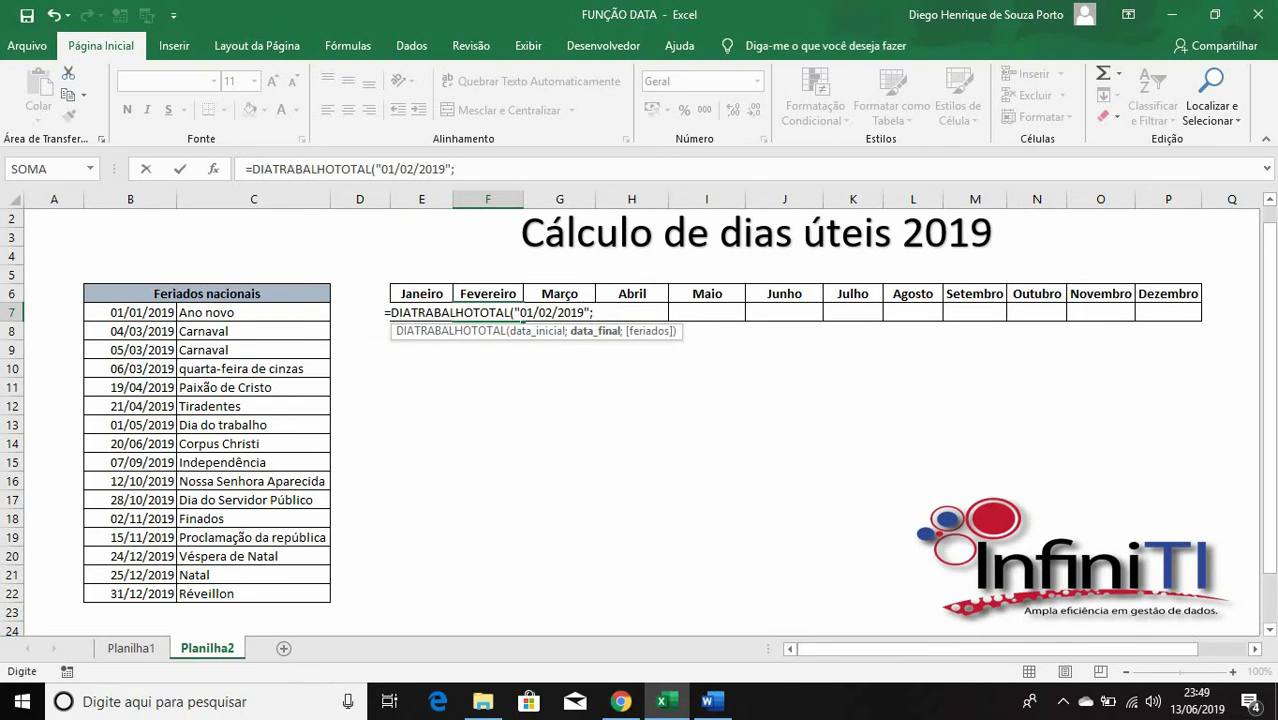
{"action": "type", "text": "FI"}
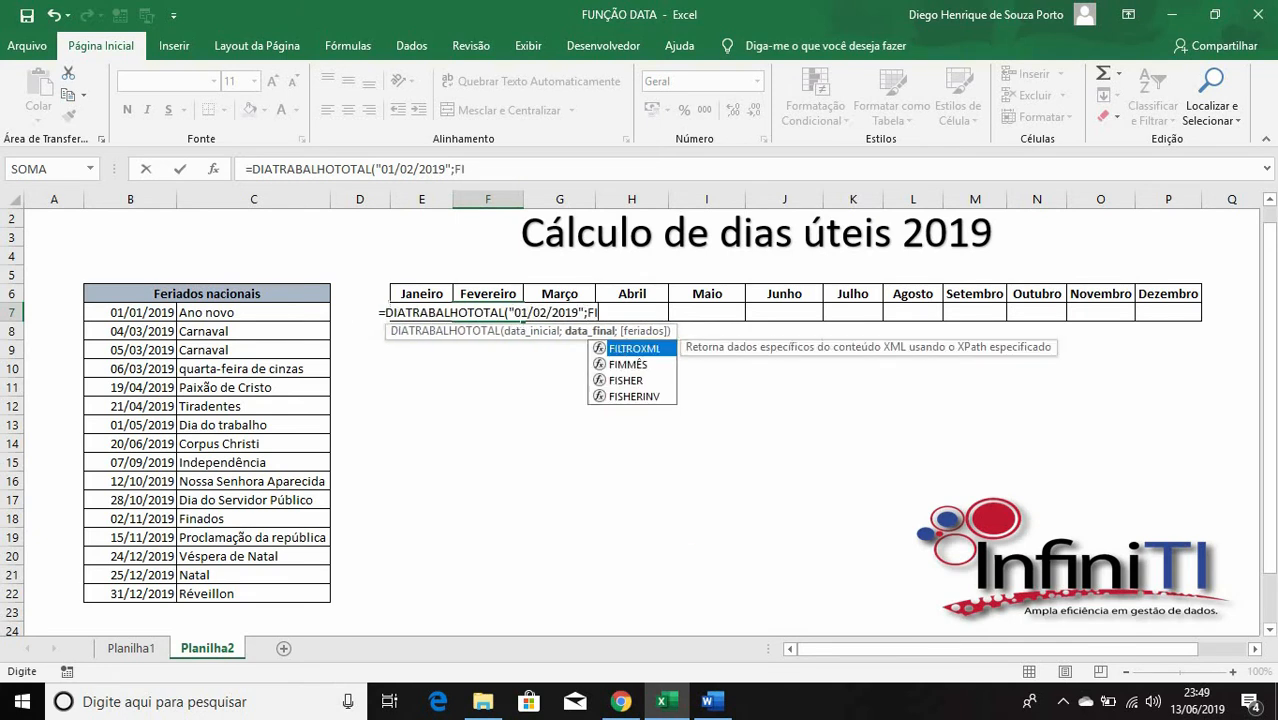
{"action": "key", "text": "Down"}
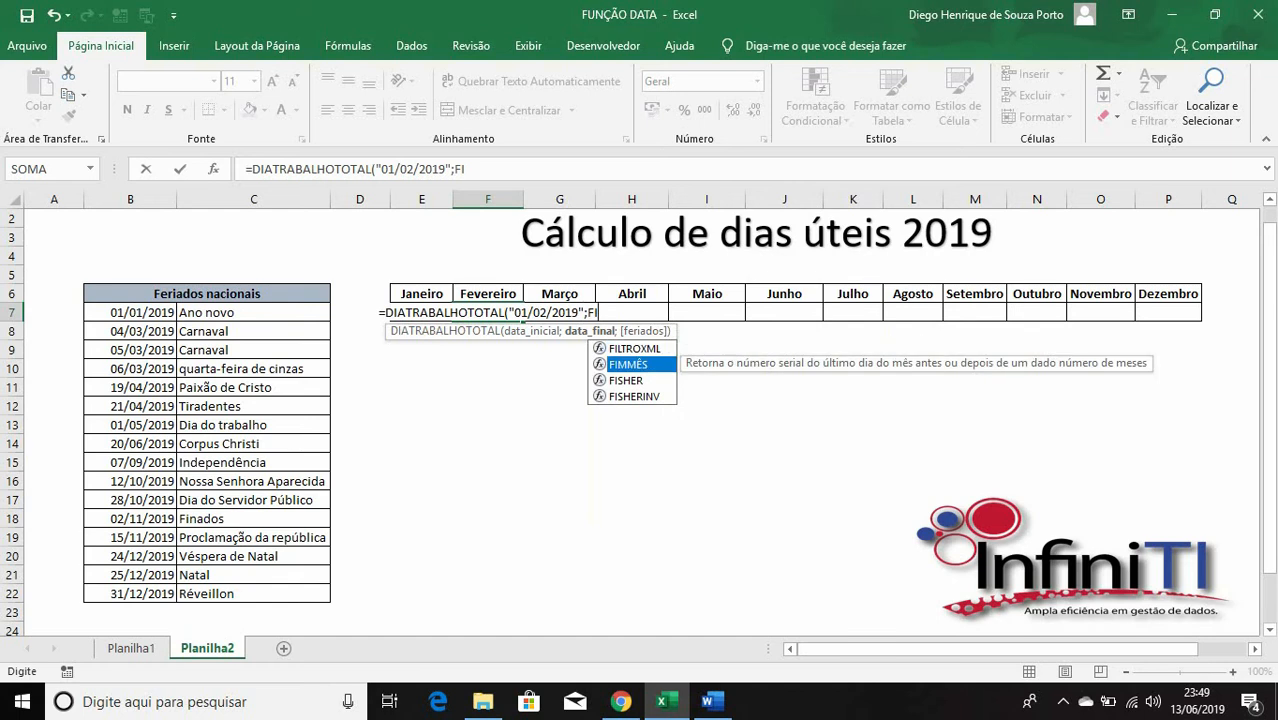
{"action": "key", "text": "Tab"}
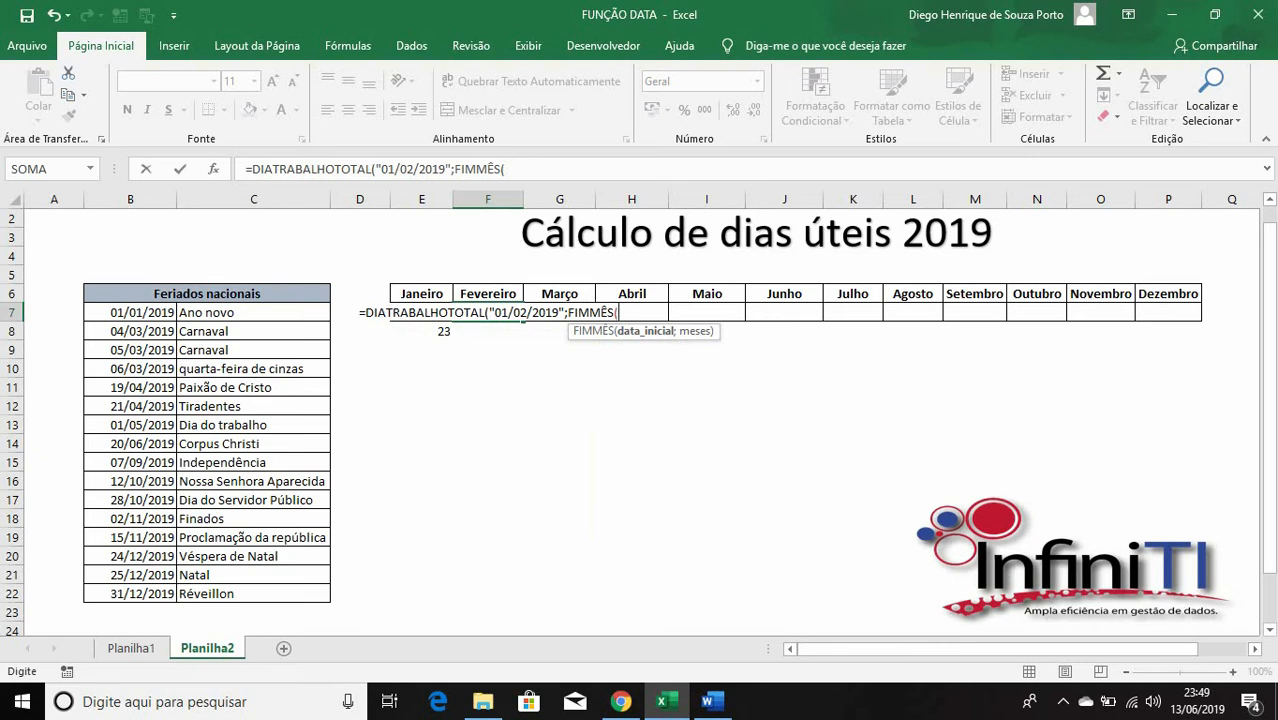
{"action": "type", "text": "\"01"}
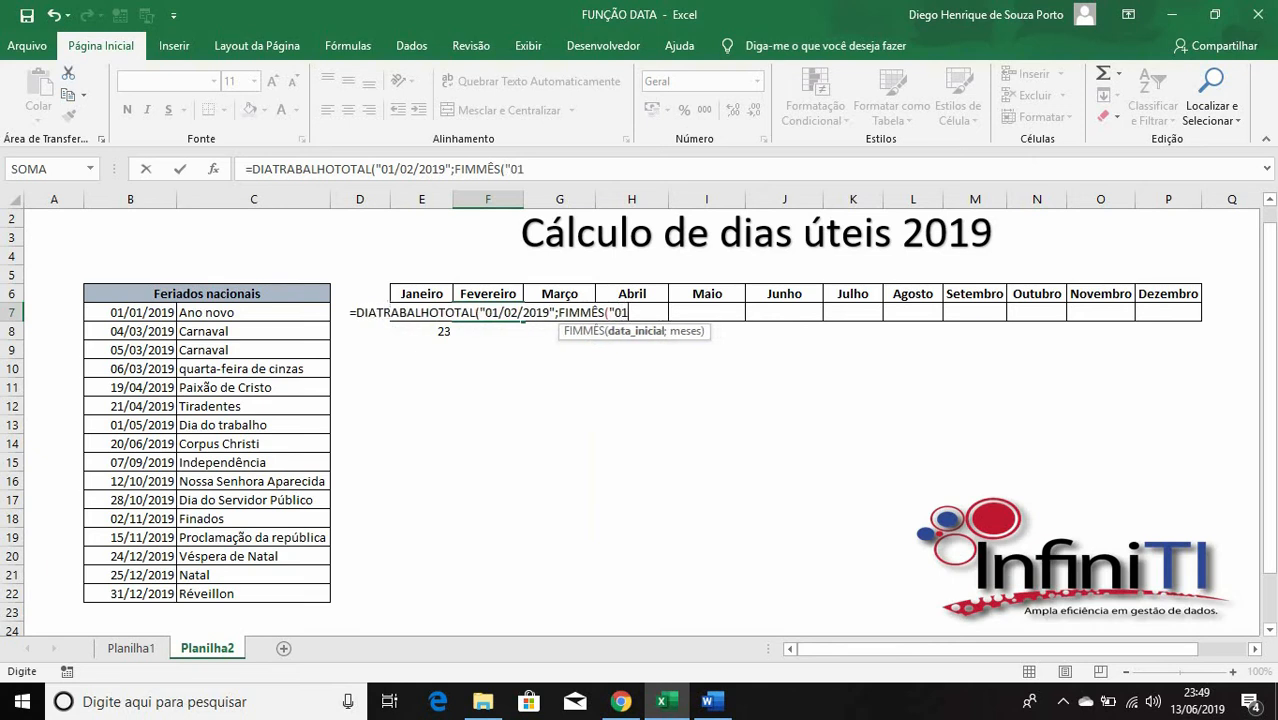
{"action": "type", "text": "/02/2019"}
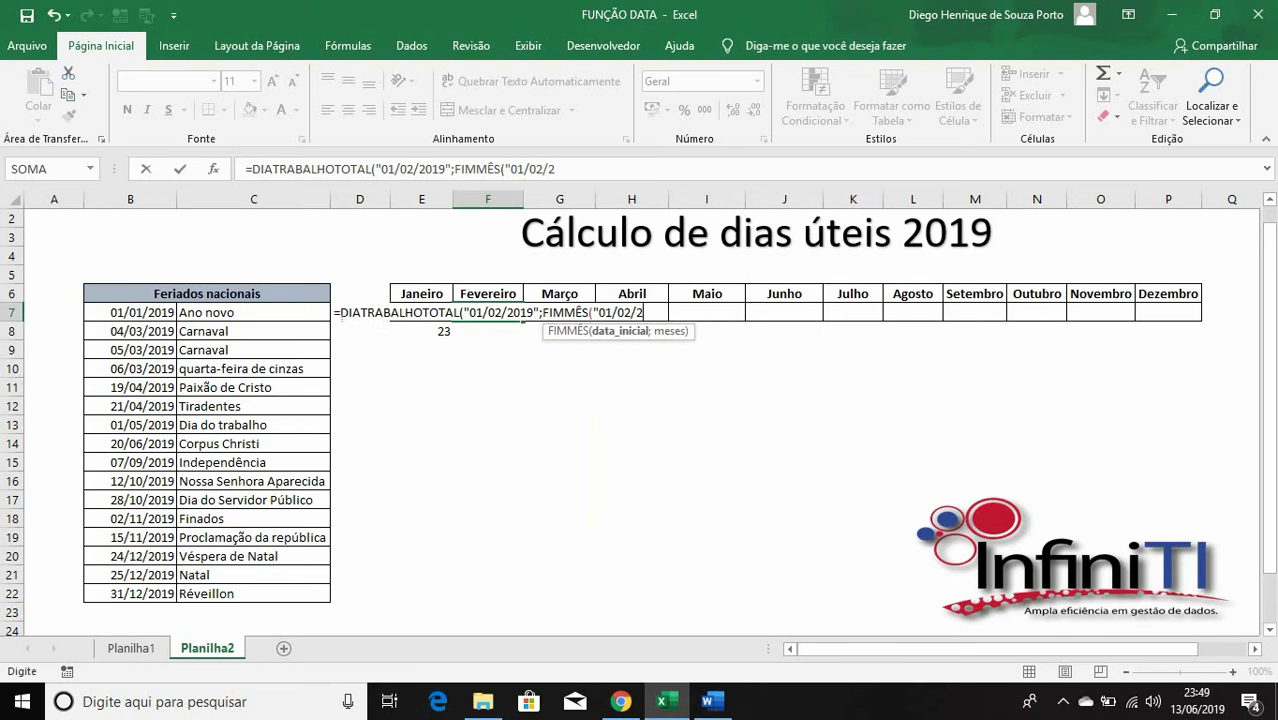
{"action": "type", "text": "\""}
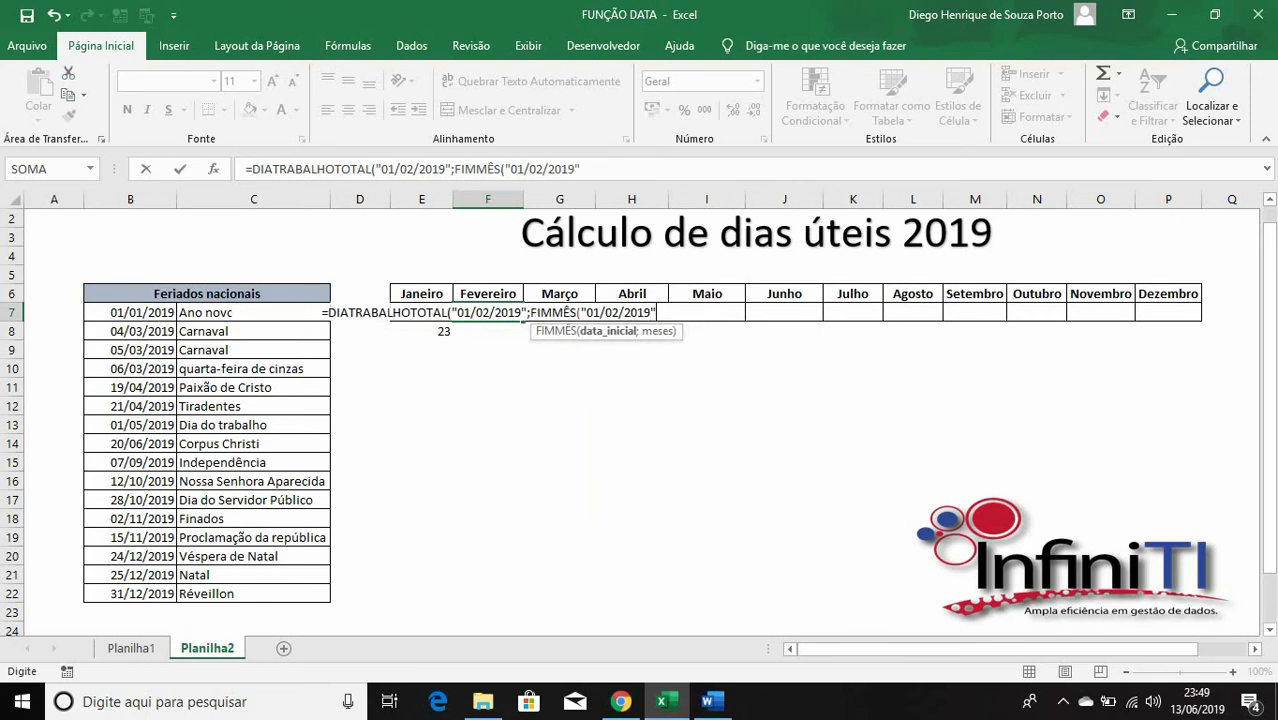
{"action": "type", "text": ";"}
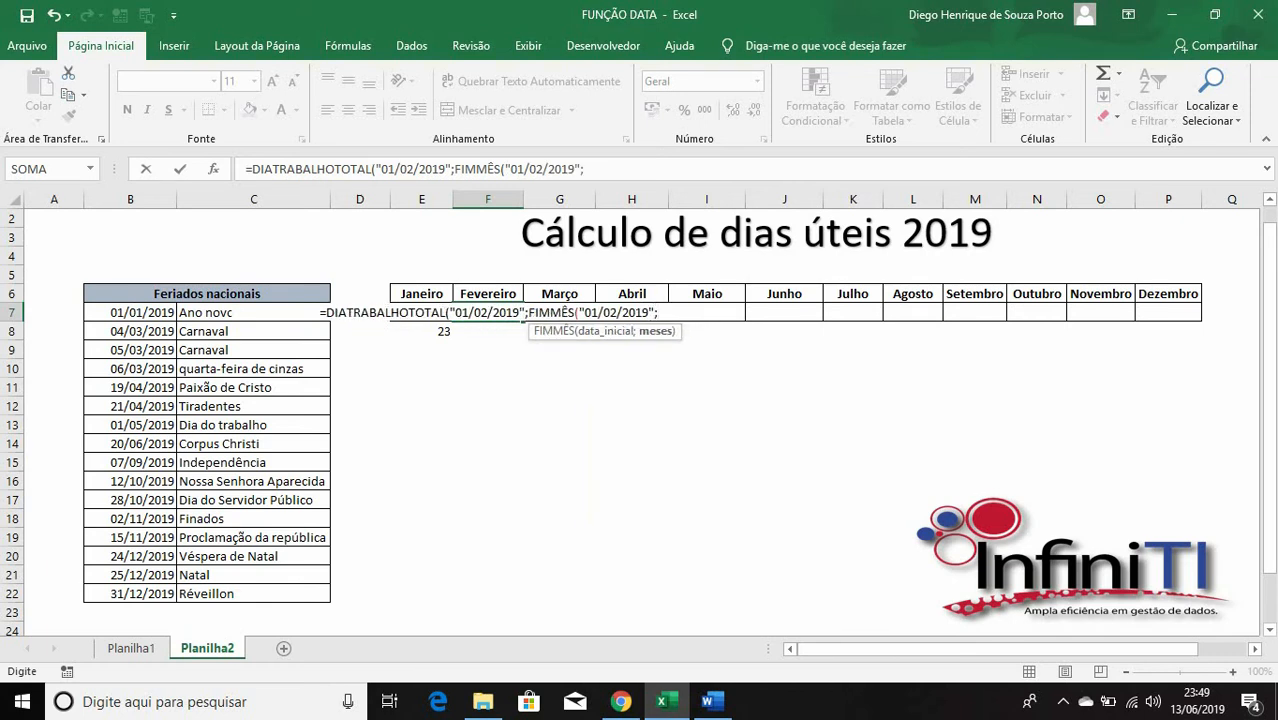
{"action": "type", "text": "0)"}
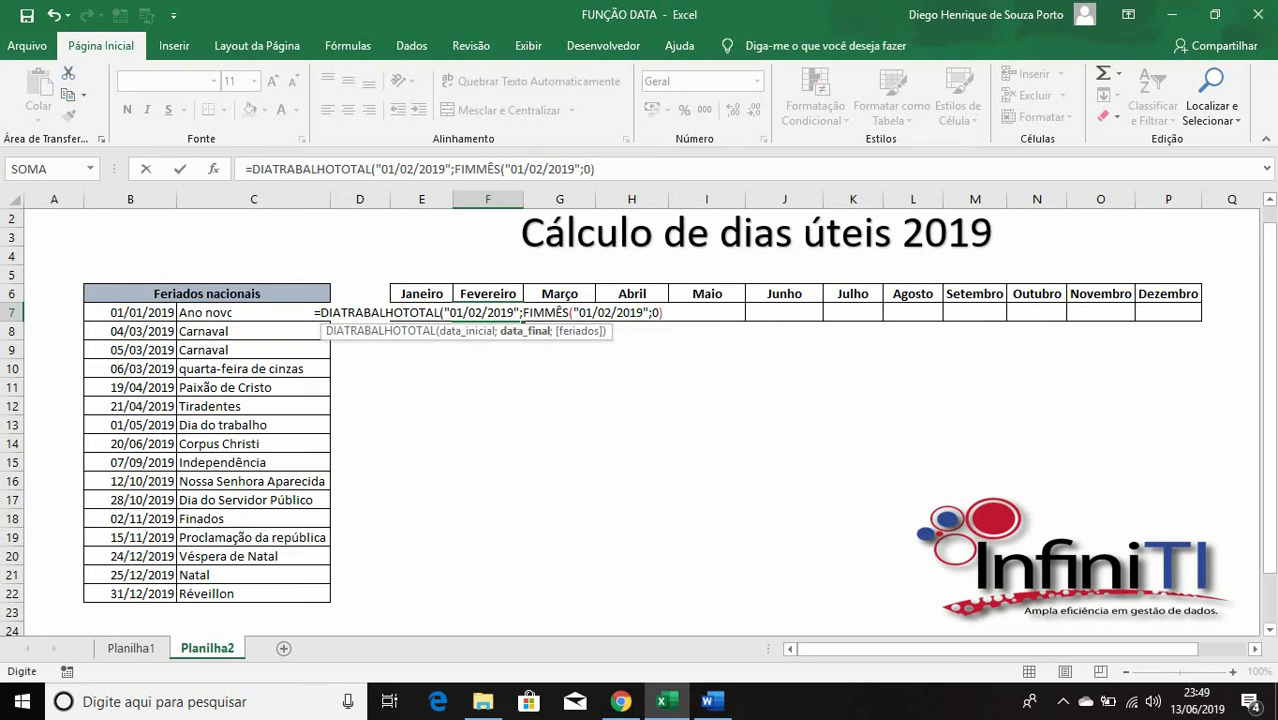
Complete the F7 formula with the holiday dates B7:B22 as the feriados argument.
{"action": "type", "text": ";"}
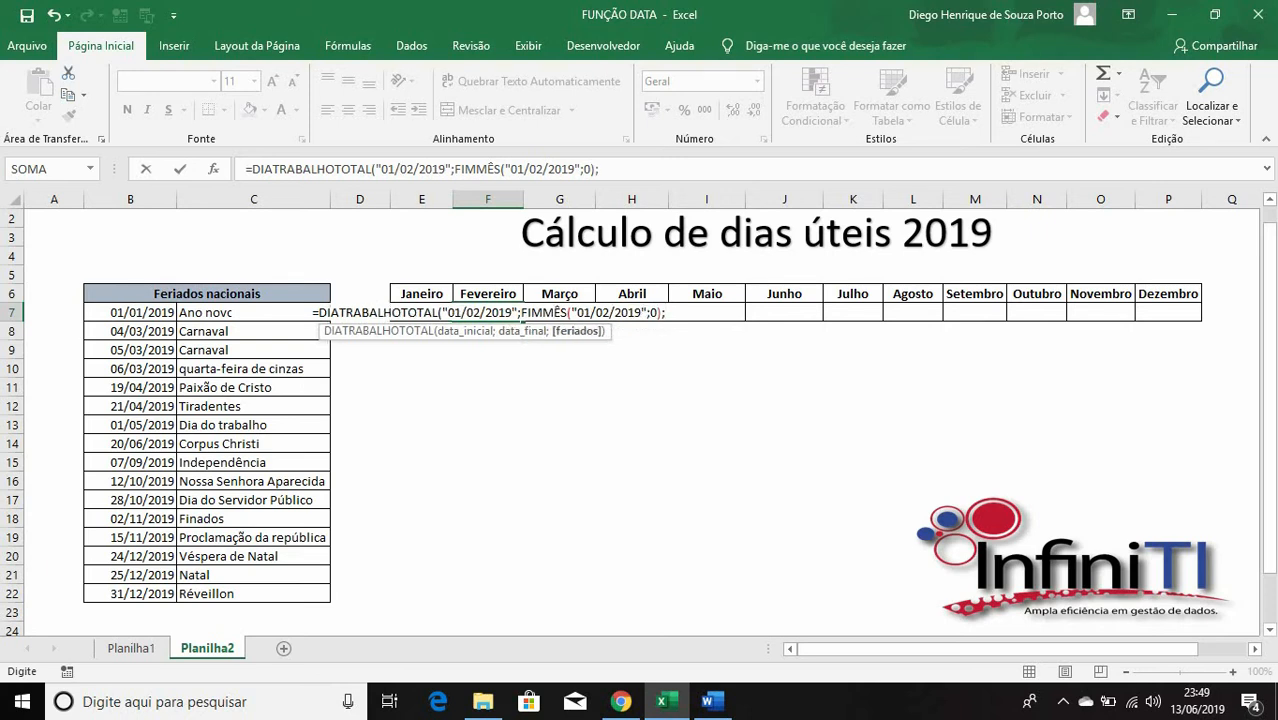
{"action": "left_click_drag", "start_coordinate": [140, 312], "coordinate": [170, 597]}
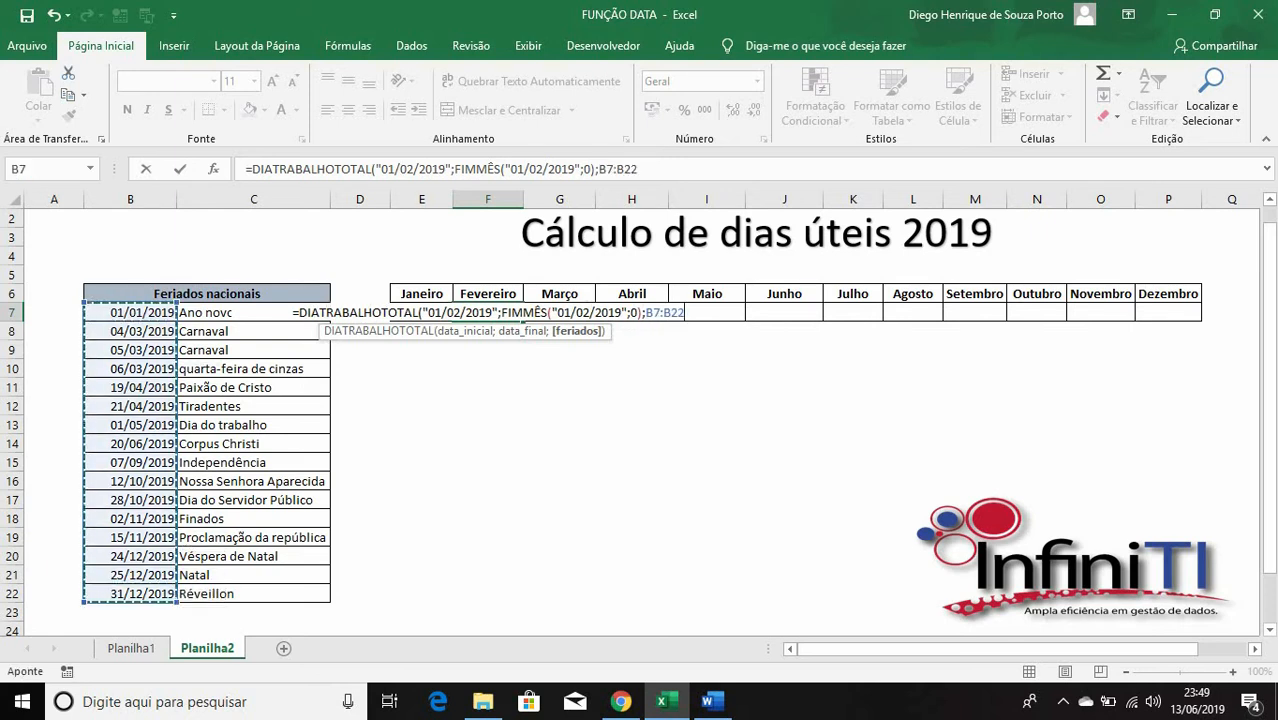
{"action": "type", "text": ")"}
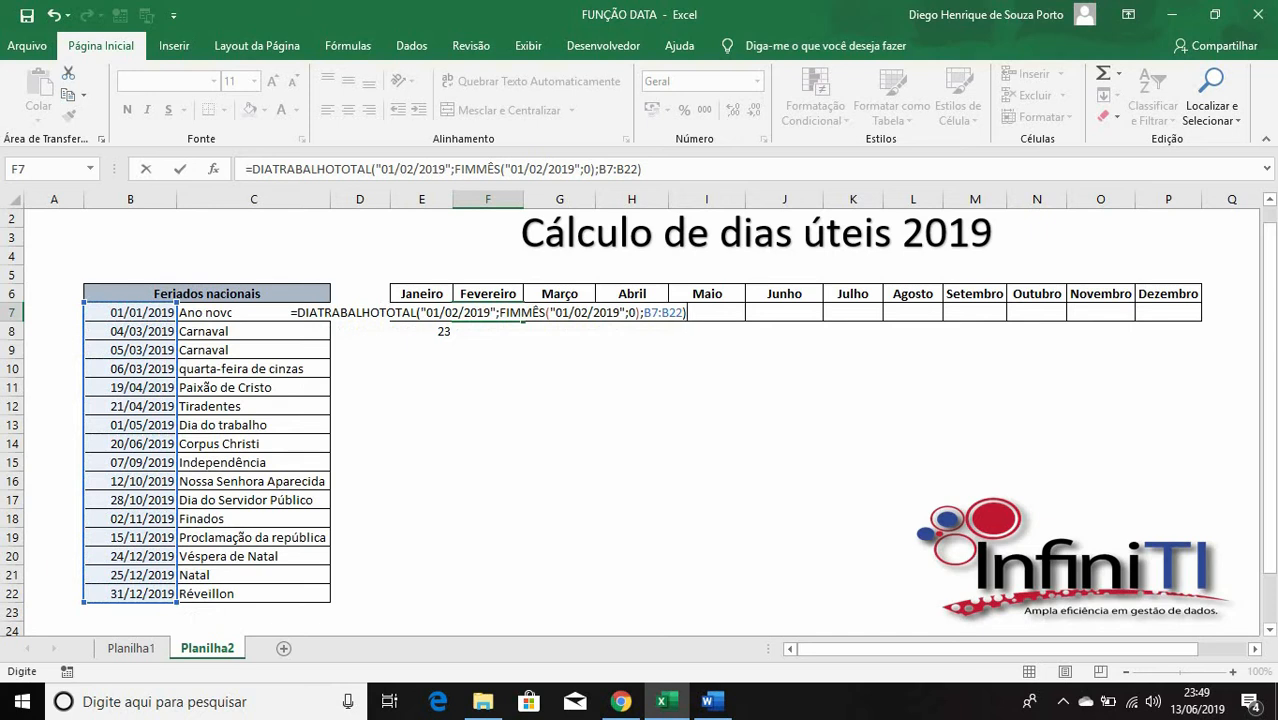
{"action": "key", "text": "Return"}
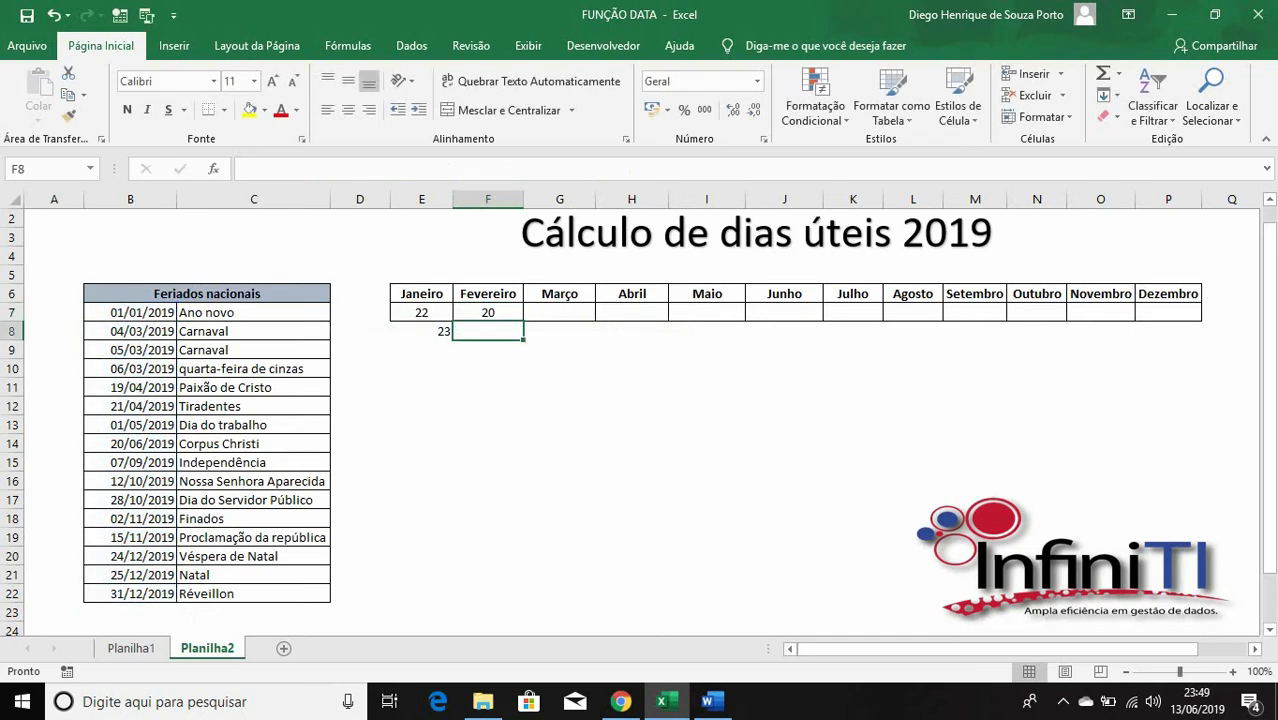
{"action": "left_click", "coordinate": [488, 312]}
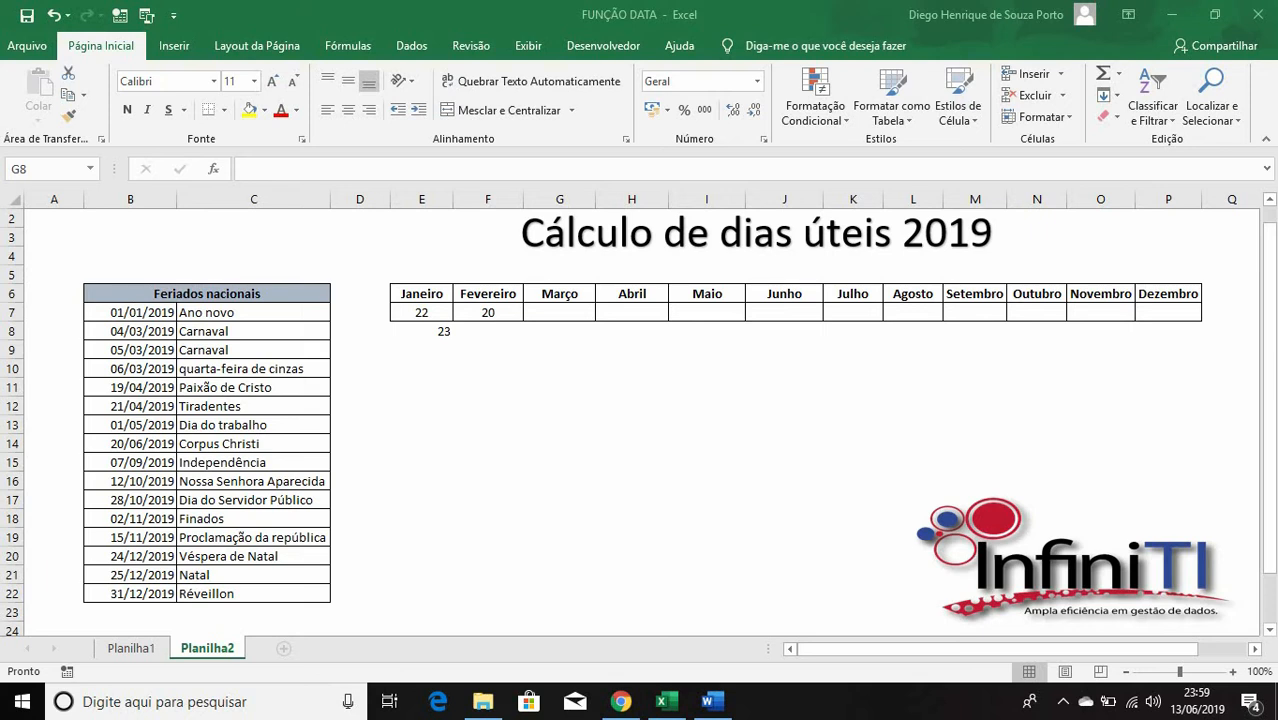
Start a DIATRABALHOTOTAL.INTL formula in G7 under Março.
{"action": "left_click", "coordinate": [559, 331]}
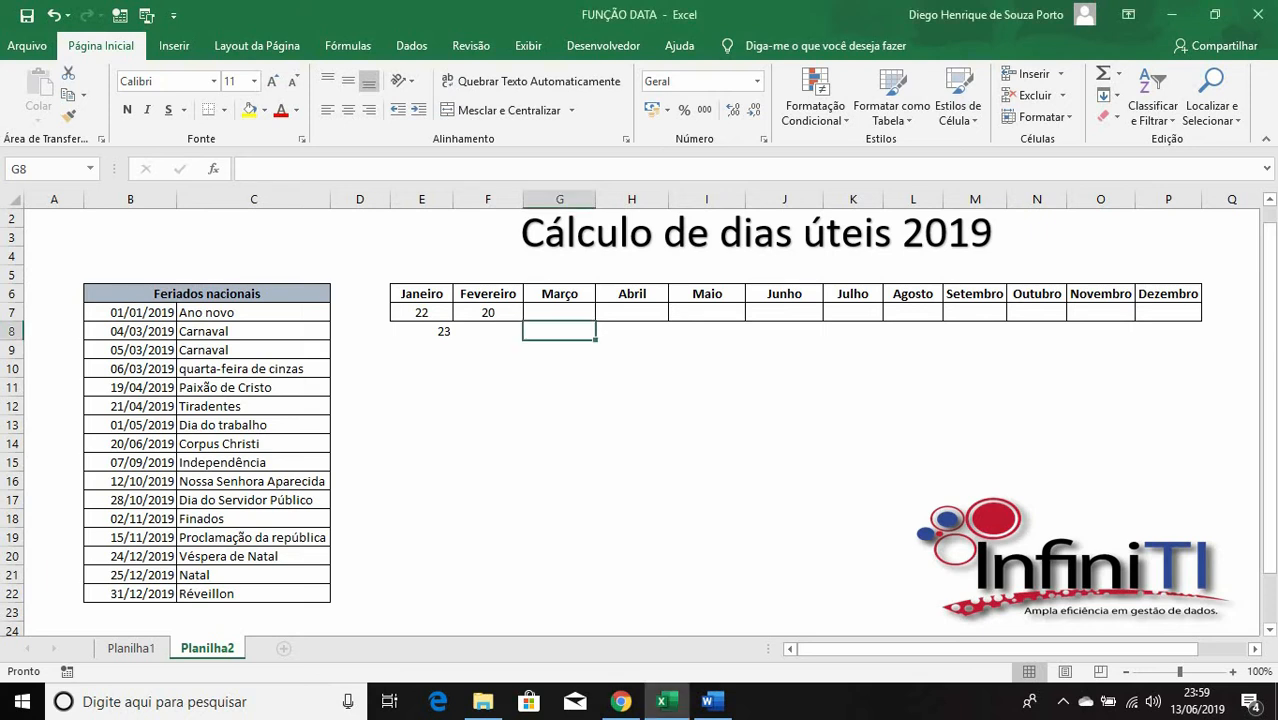
{"action": "left_click", "coordinate": [559, 312]}
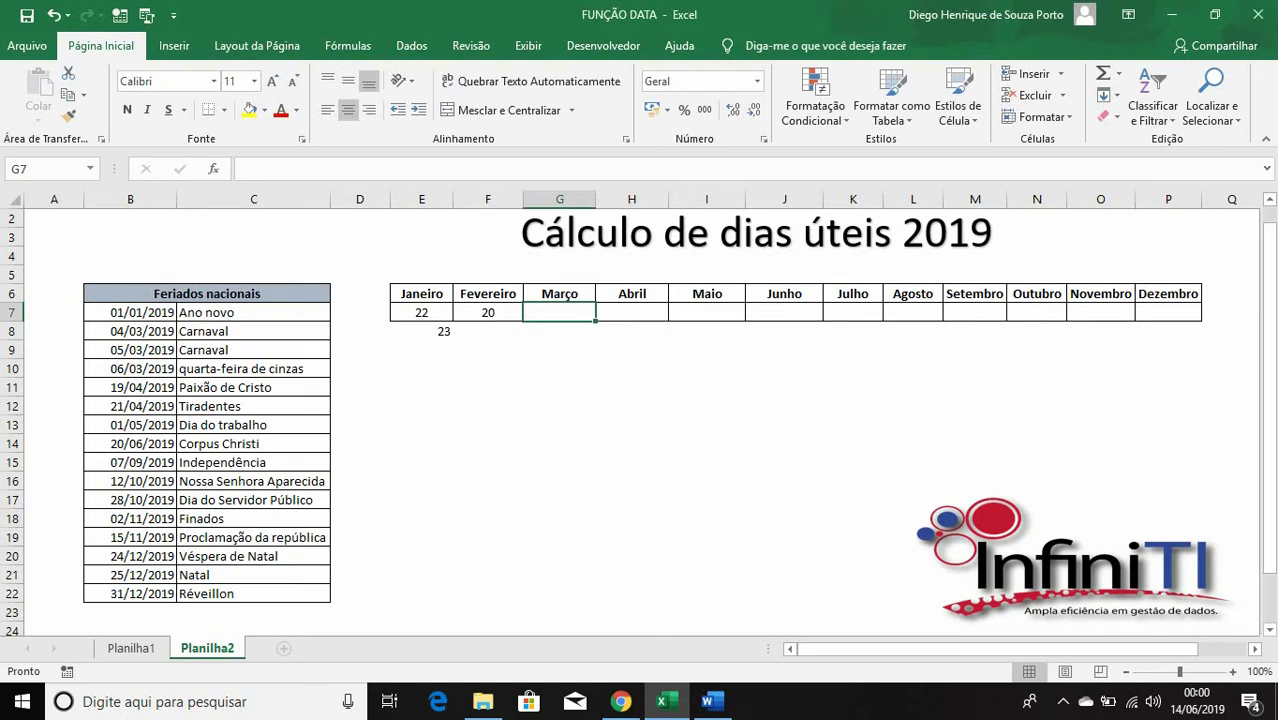
{"action": "type", "text": "="}
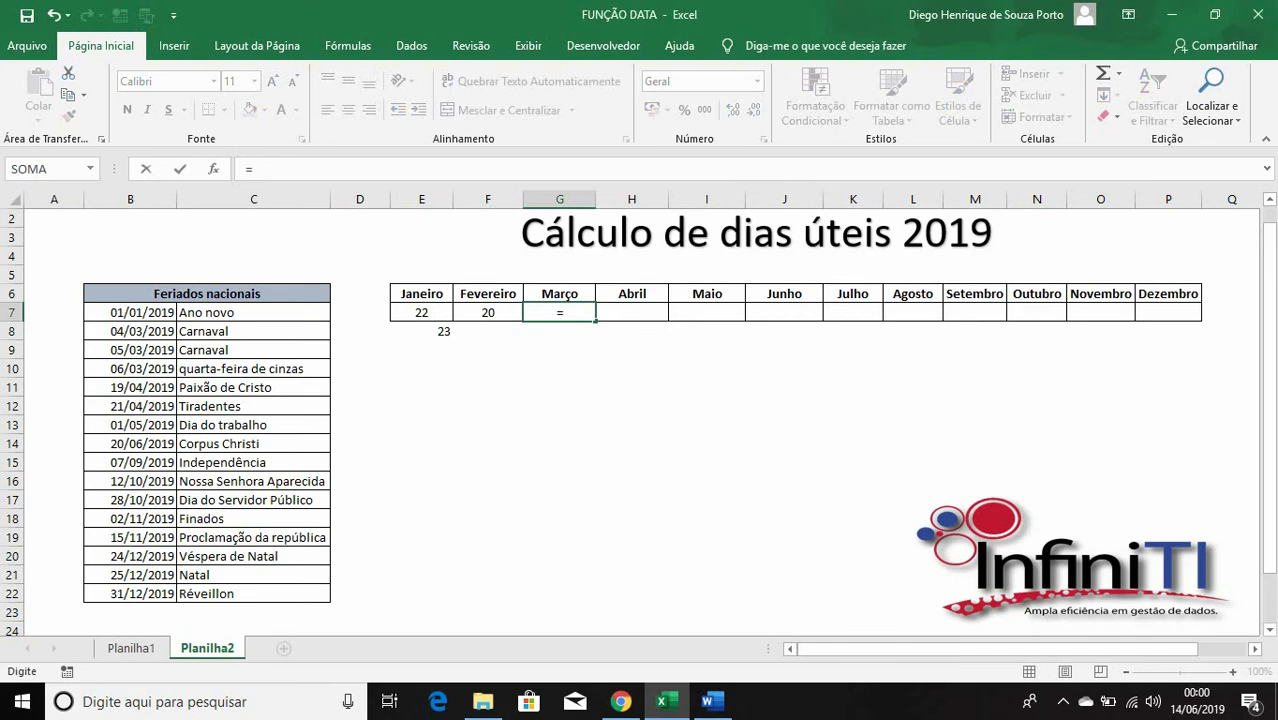
{"action": "type", "text": "DIATRA"}
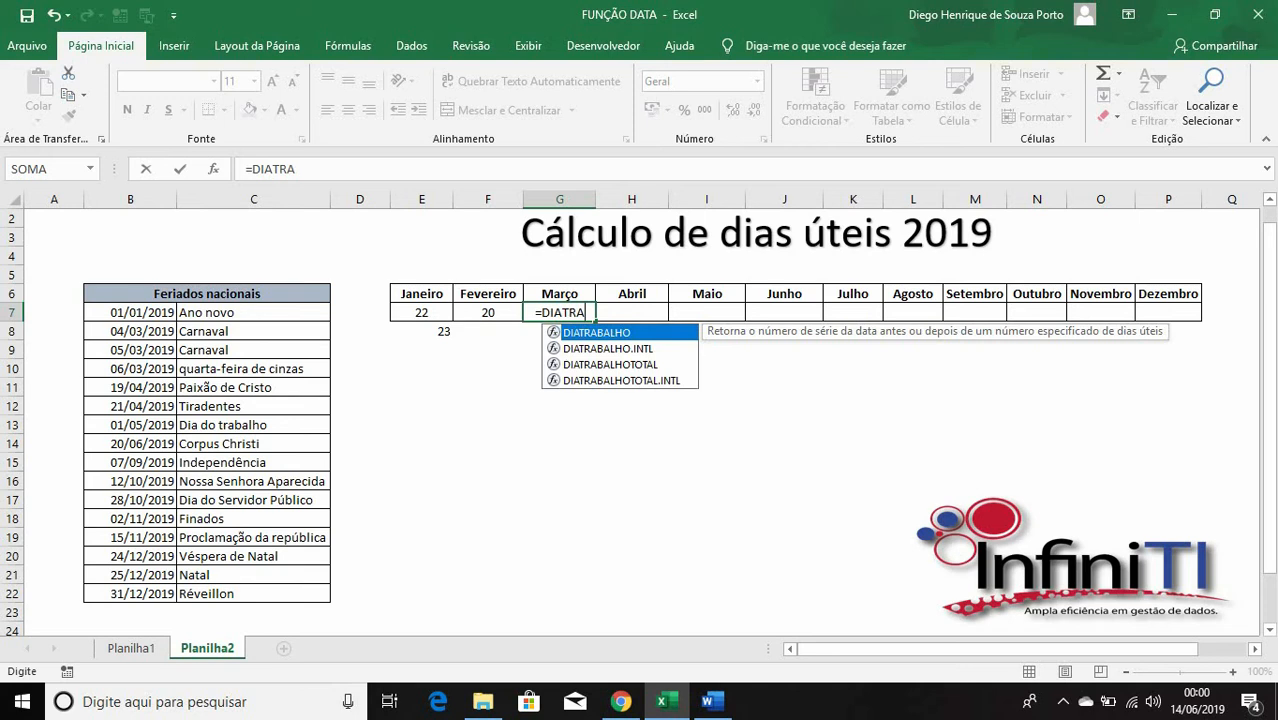
{"action": "key", "text": "Down"}
{"action": "key", "text": "Down"}
{"action": "key", "text": "Down"}
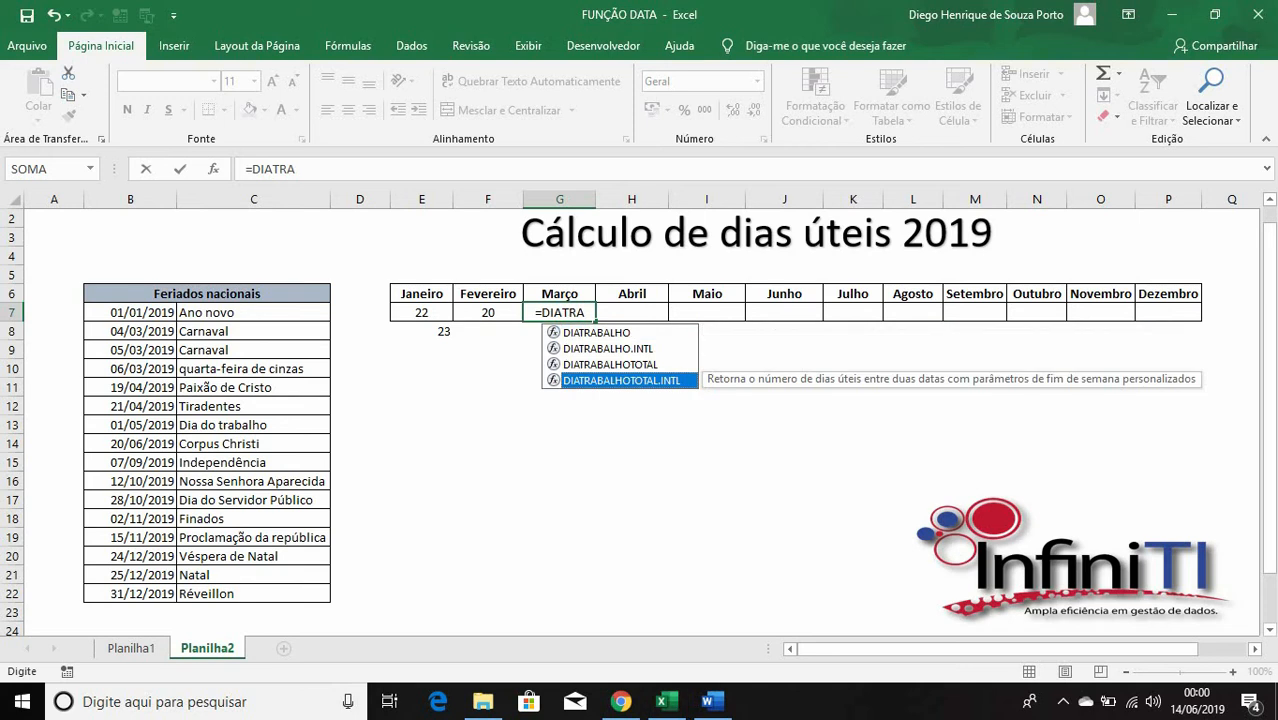
{"action": "key", "text": "Tab"}
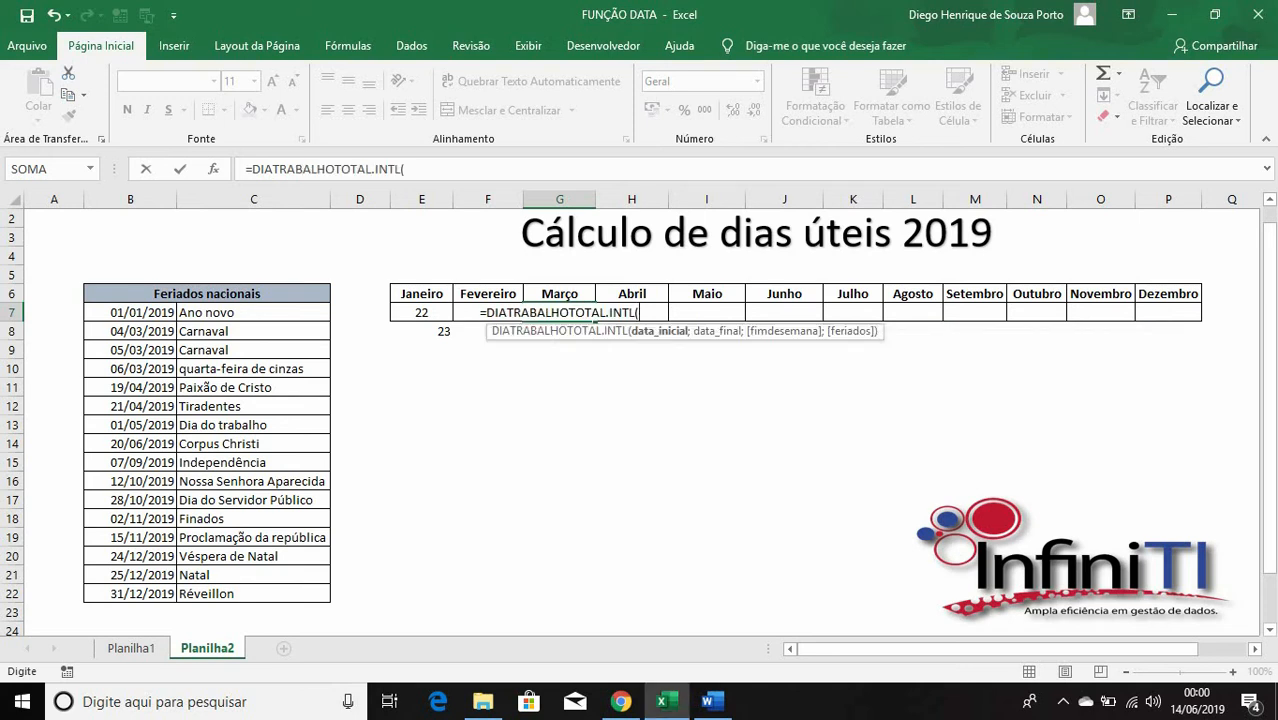
Enter "01/03/2019" as the data_inicial and "31/03/2019" as the data_final in the G7 formula.
{"action": "type", "text": "\""}
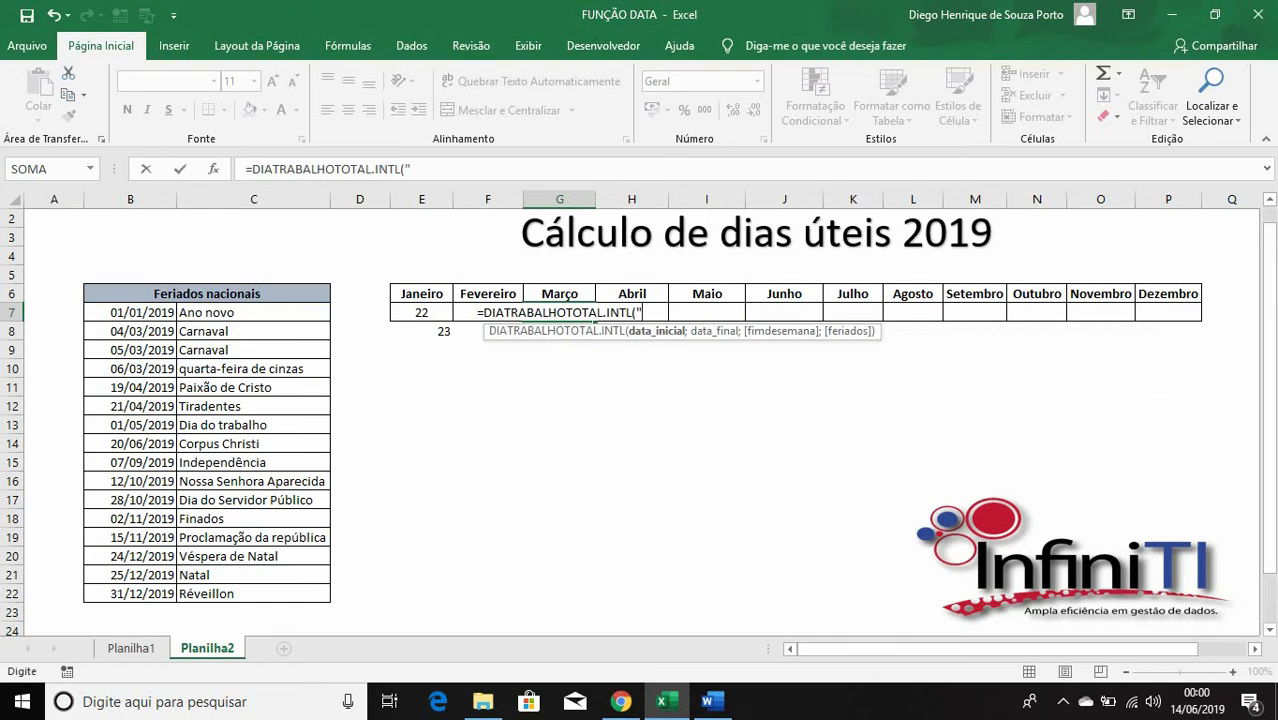
{"action": "type", "text": "0"}
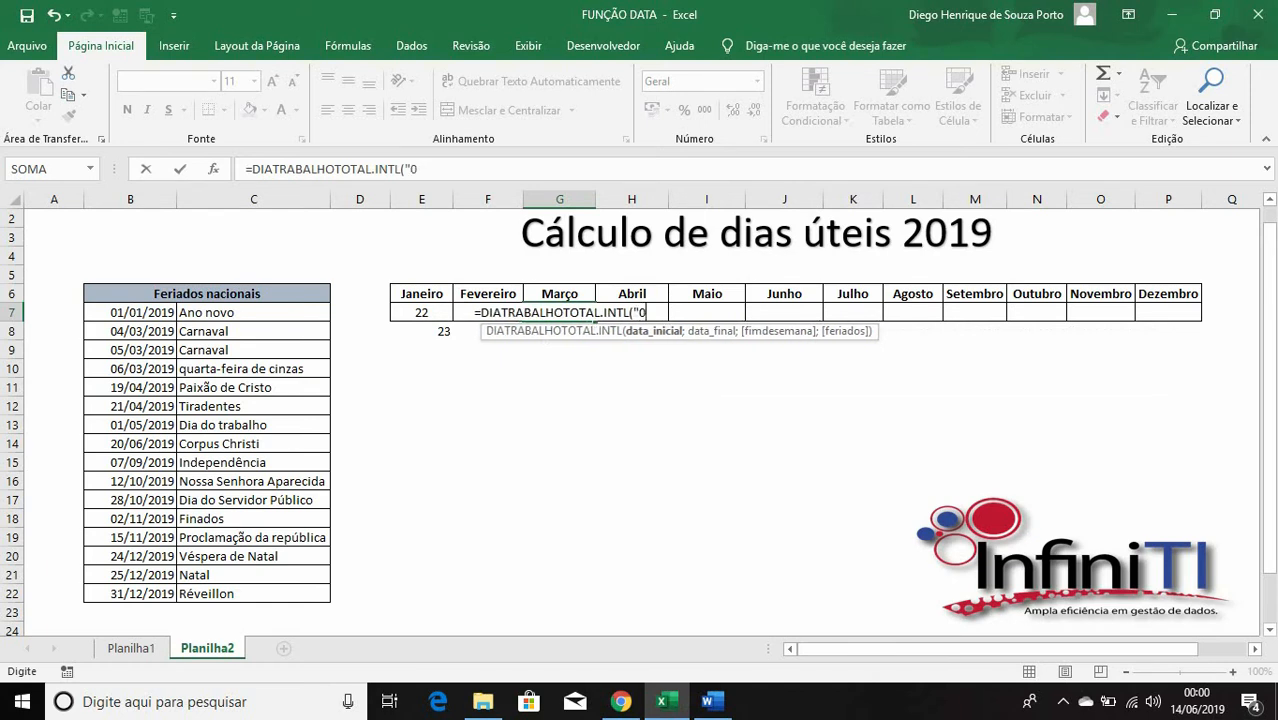
{"action": "type", "text": "1/0"}
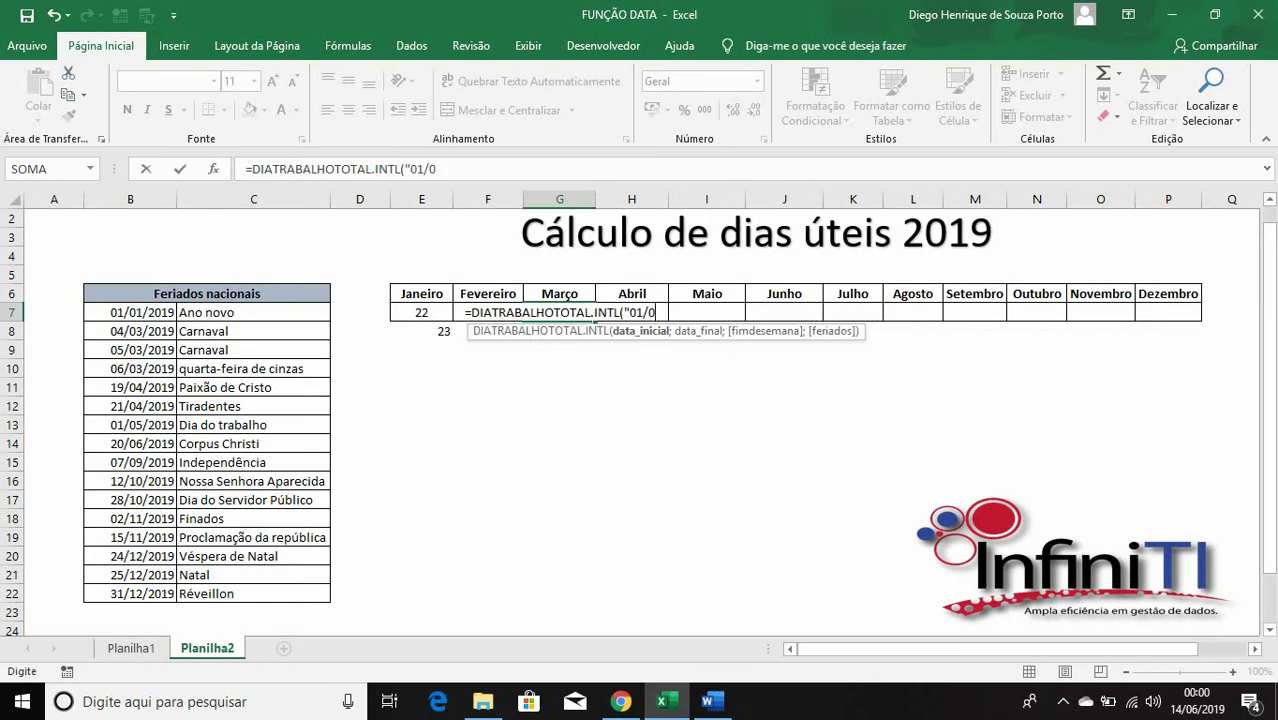
{"action": "type", "text": "3/201"}
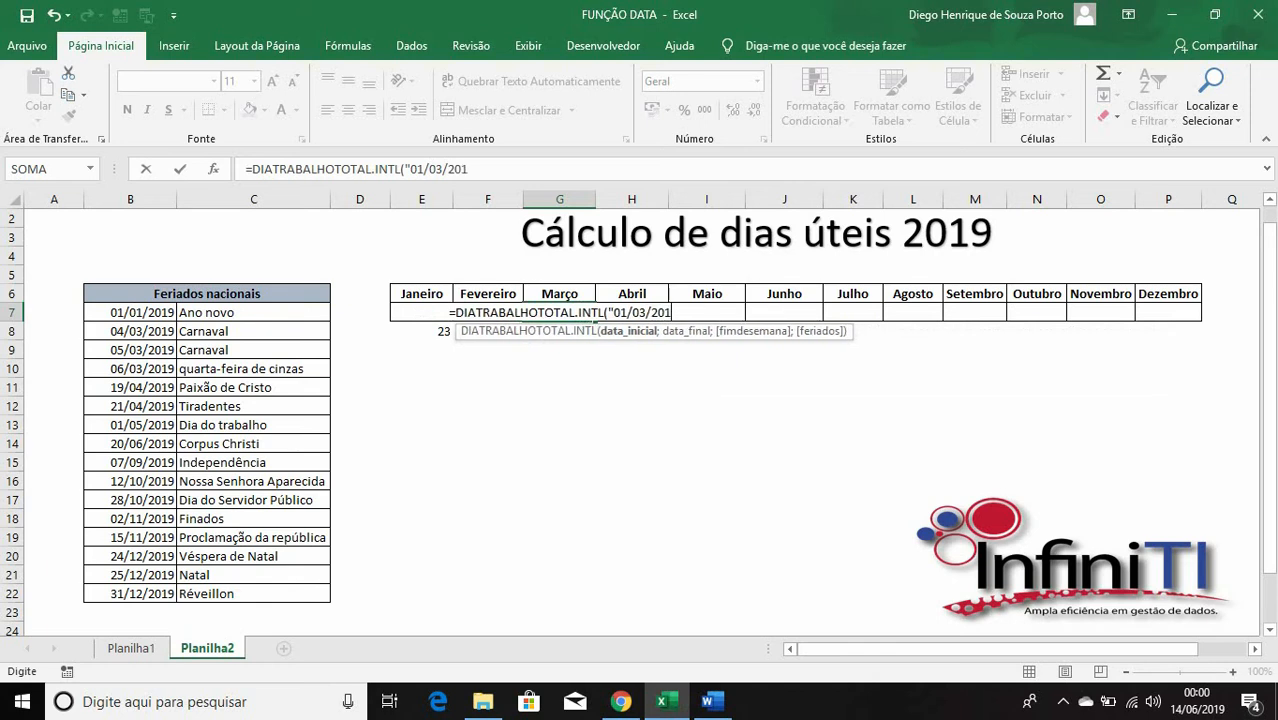
{"action": "type", "text": "9\""}
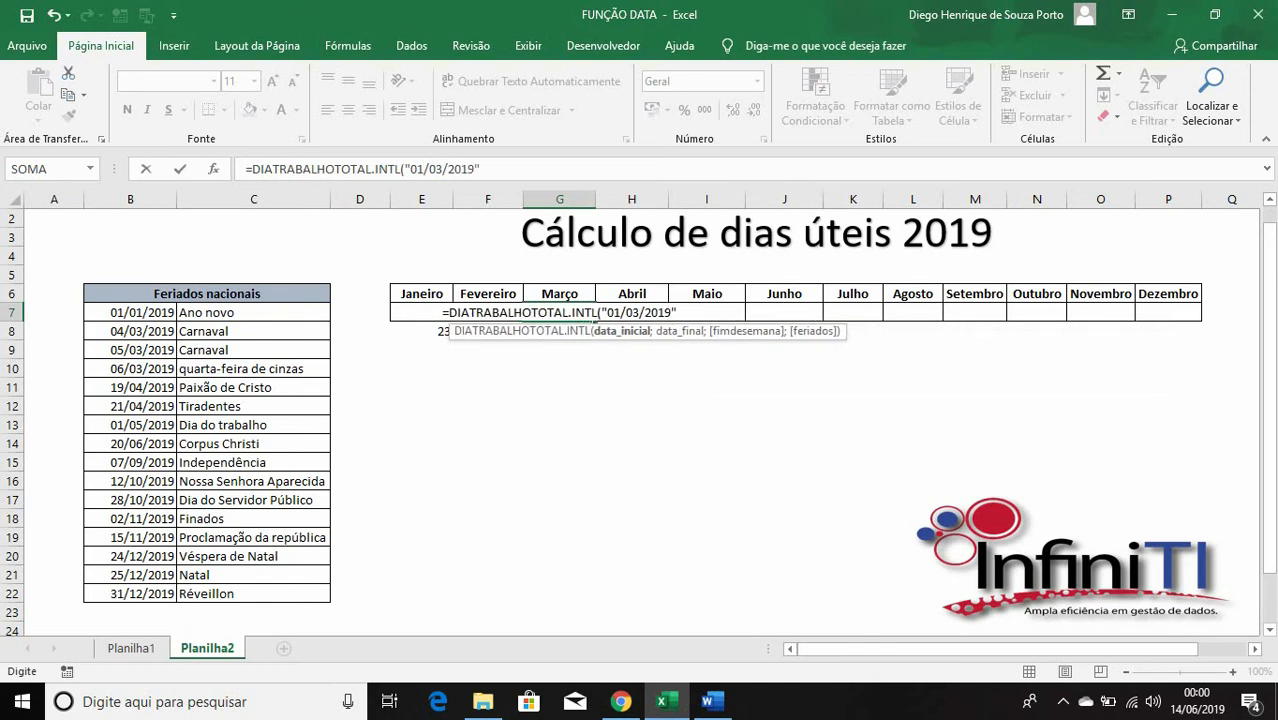
{"action": "type", "text": ";"}
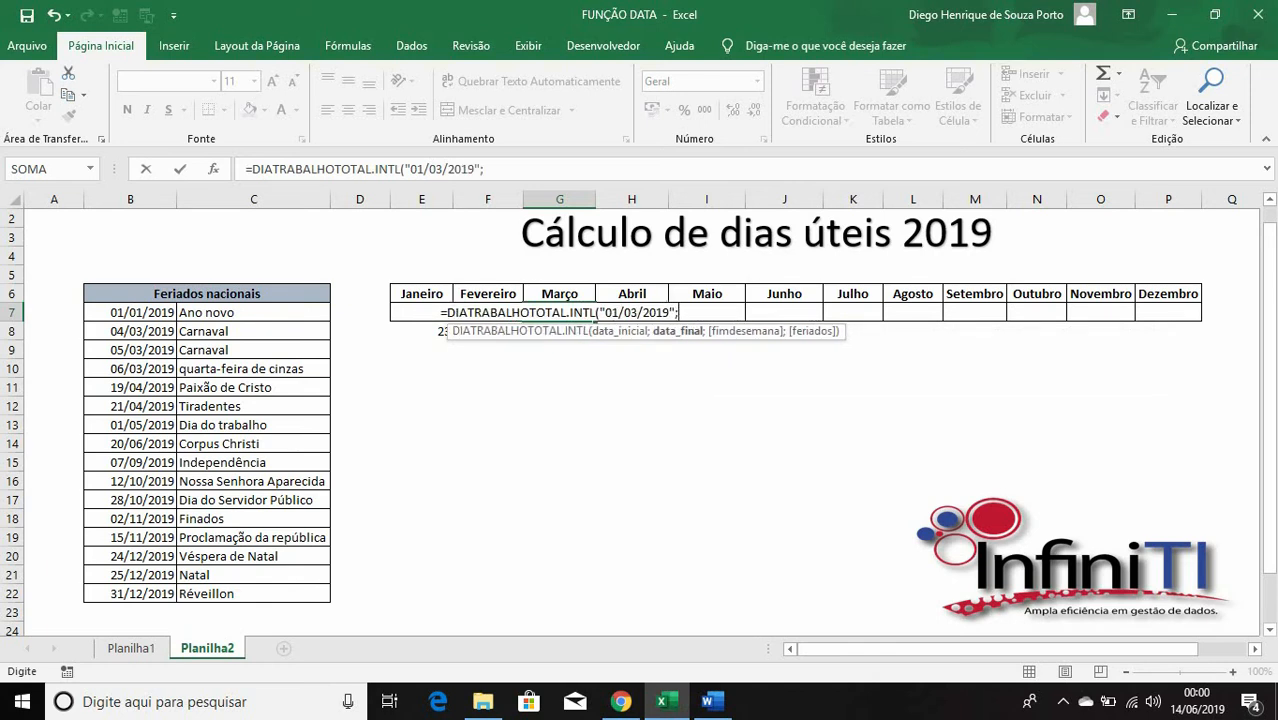
{"action": "type", "text": "\"31/"}
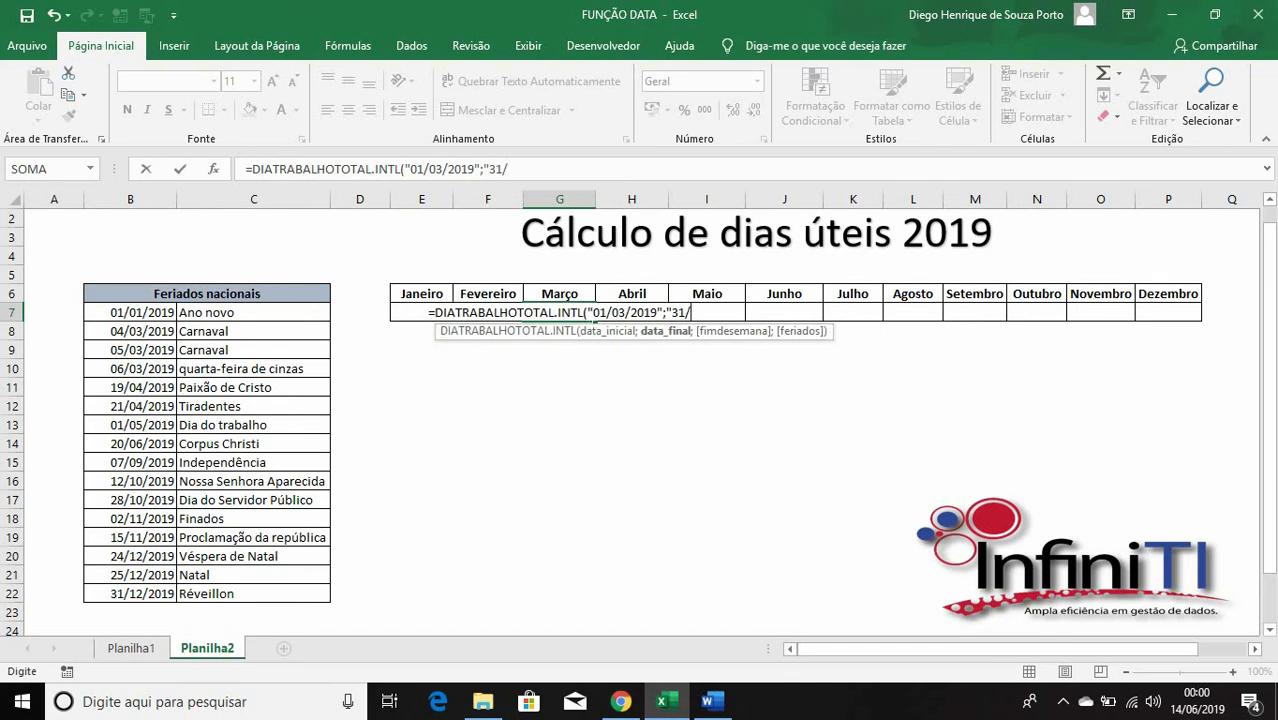
{"action": "type", "text": "03/2019"}
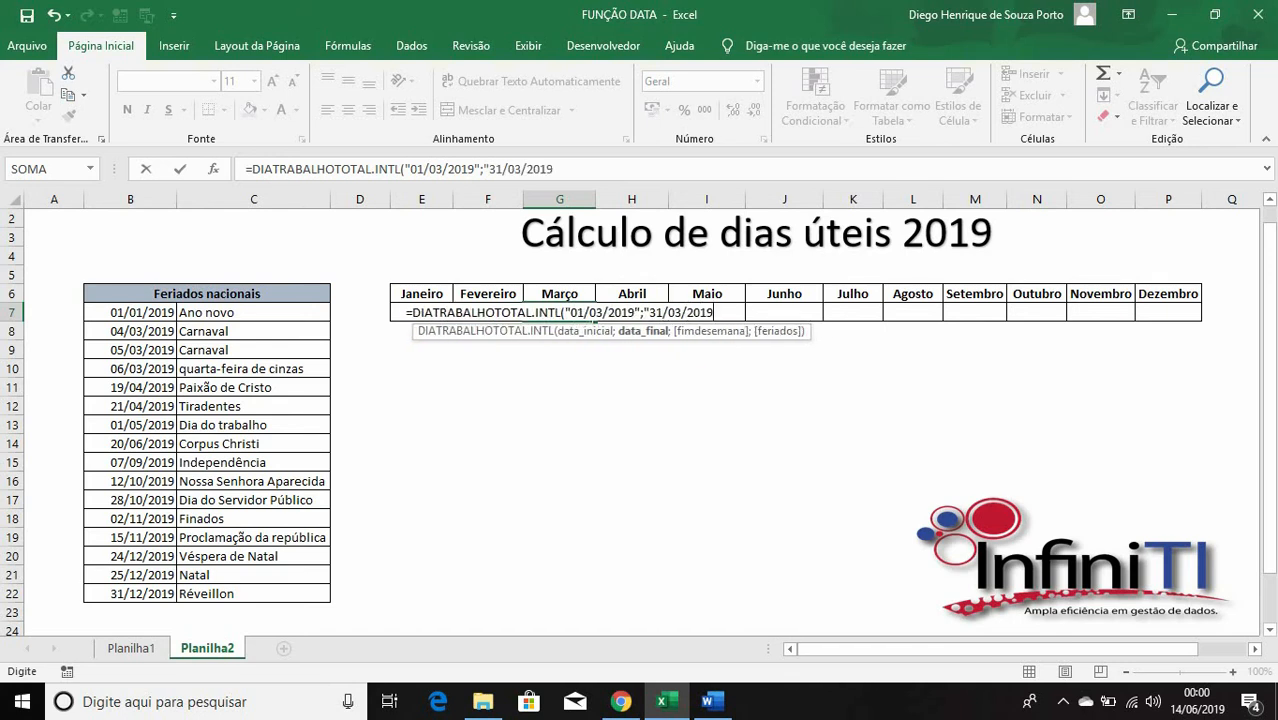
{"action": "type", "text": "\""}
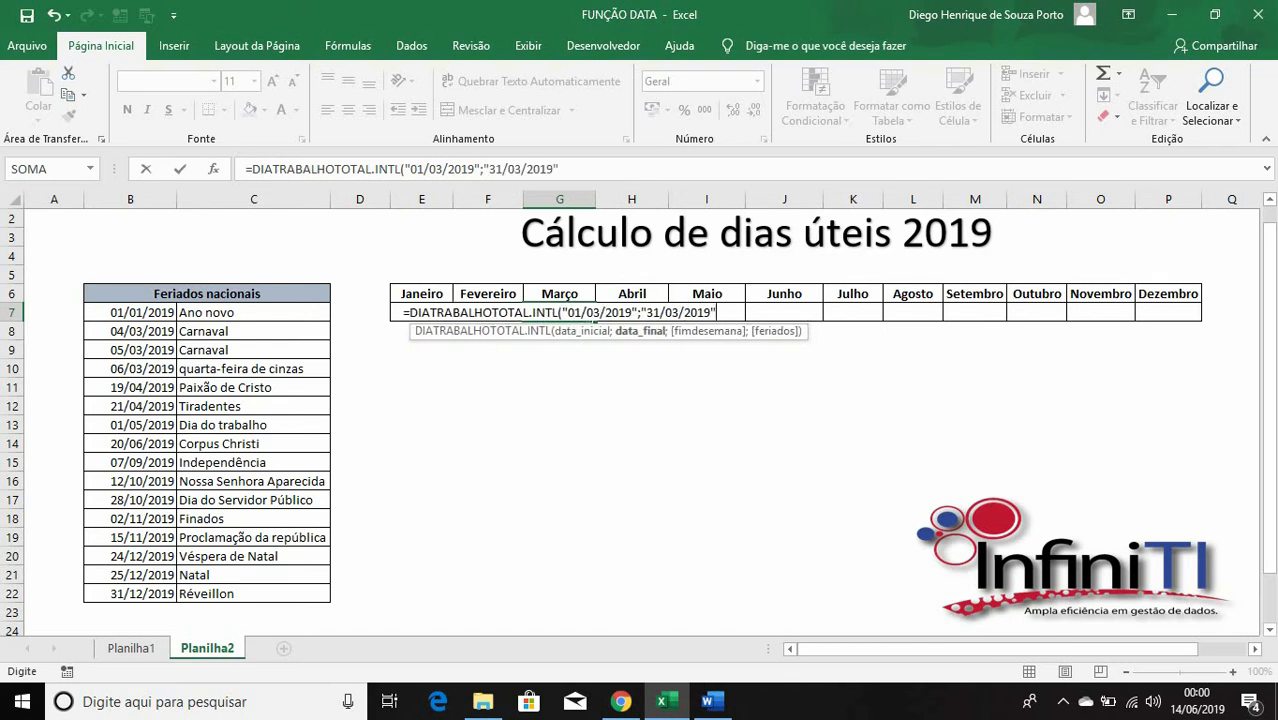
Complete the G7 formula with fimdesemana option 11 - Somente domingo and the holiday dates B7:B22 as feriados.
{"action": "type", "text": ";"}
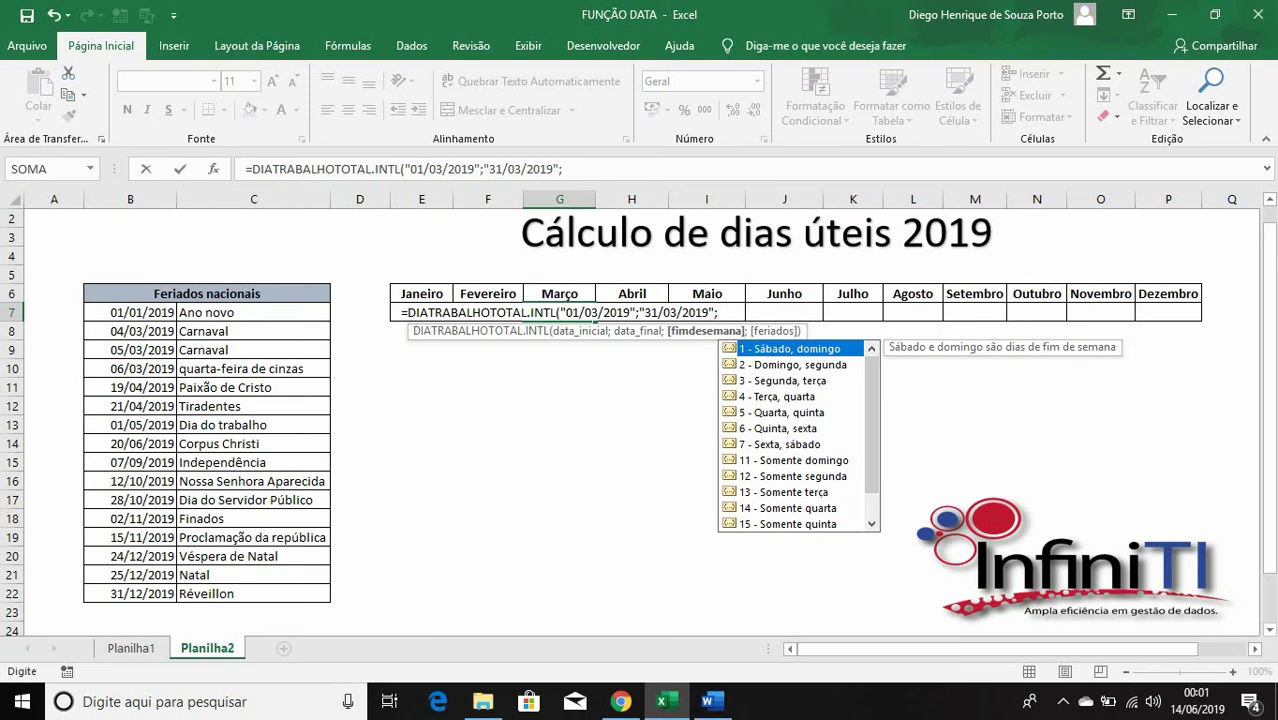
{"action": "left_click", "coordinate": [794, 460]}
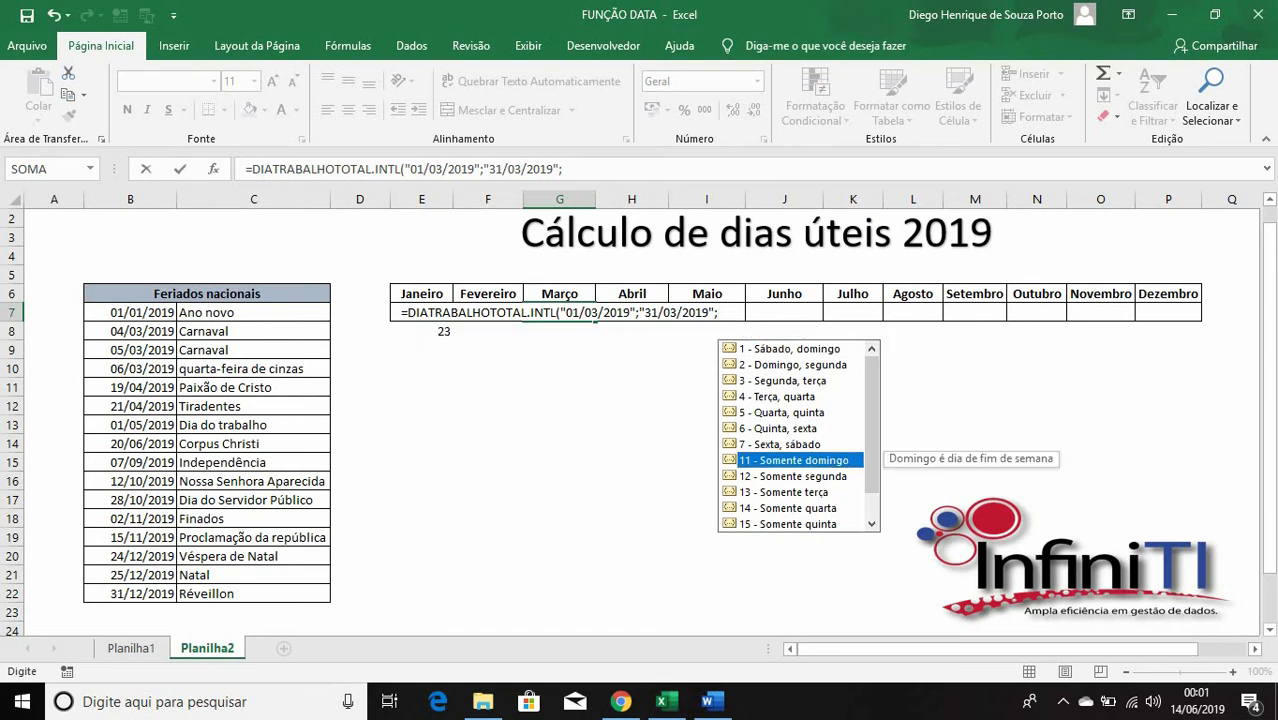
{"action": "key", "text": "Tab"}
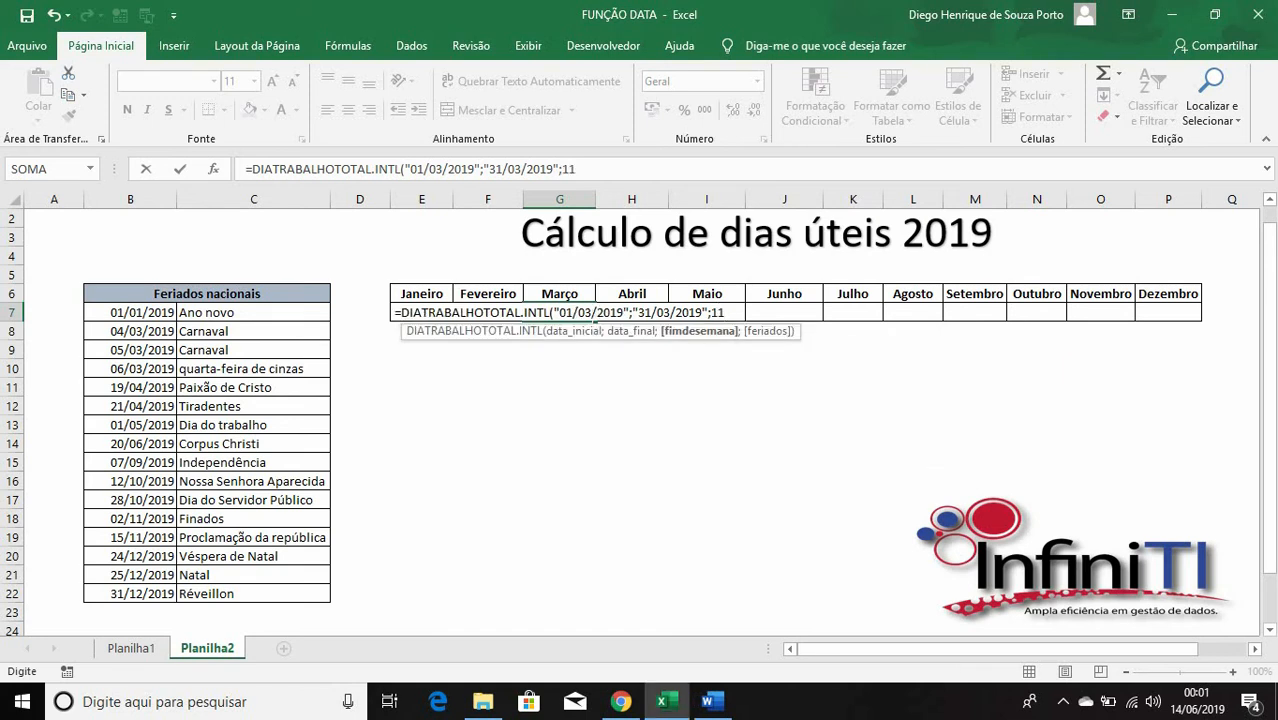
{"action": "type", "text": ";"}
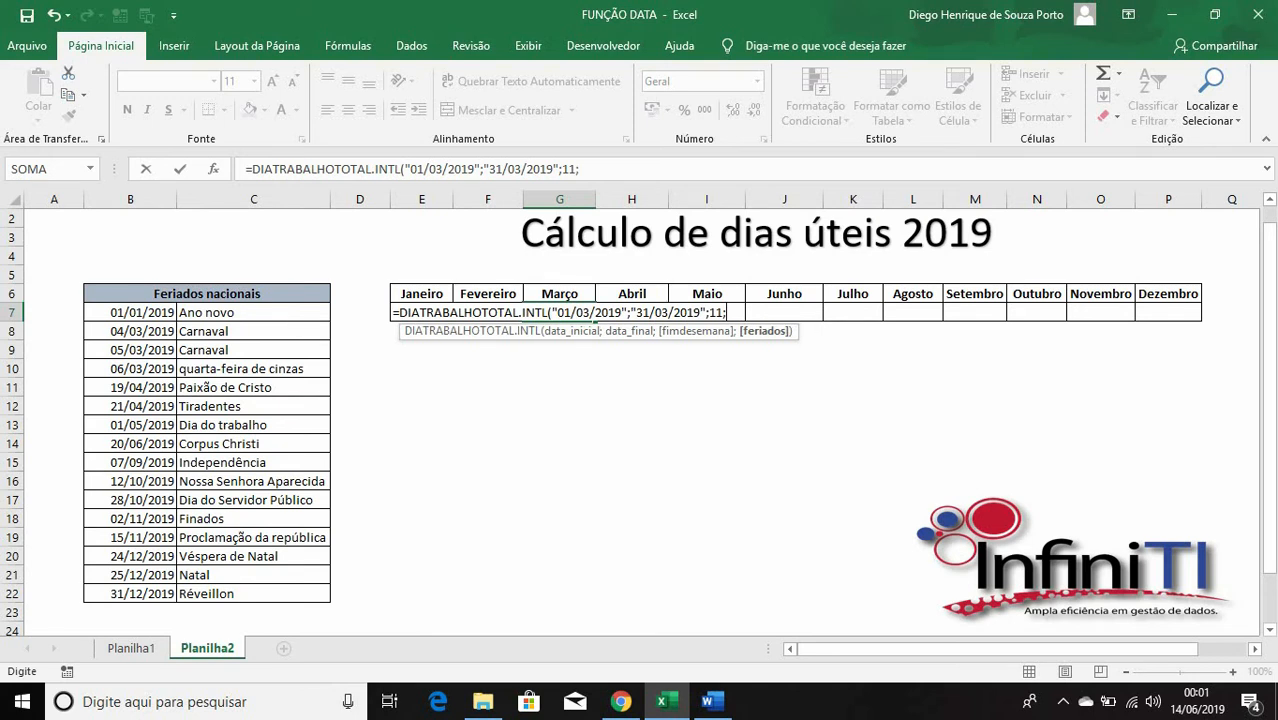
{"action": "left_click_drag", "start_coordinate": [140, 312], "coordinate": [170, 596]}
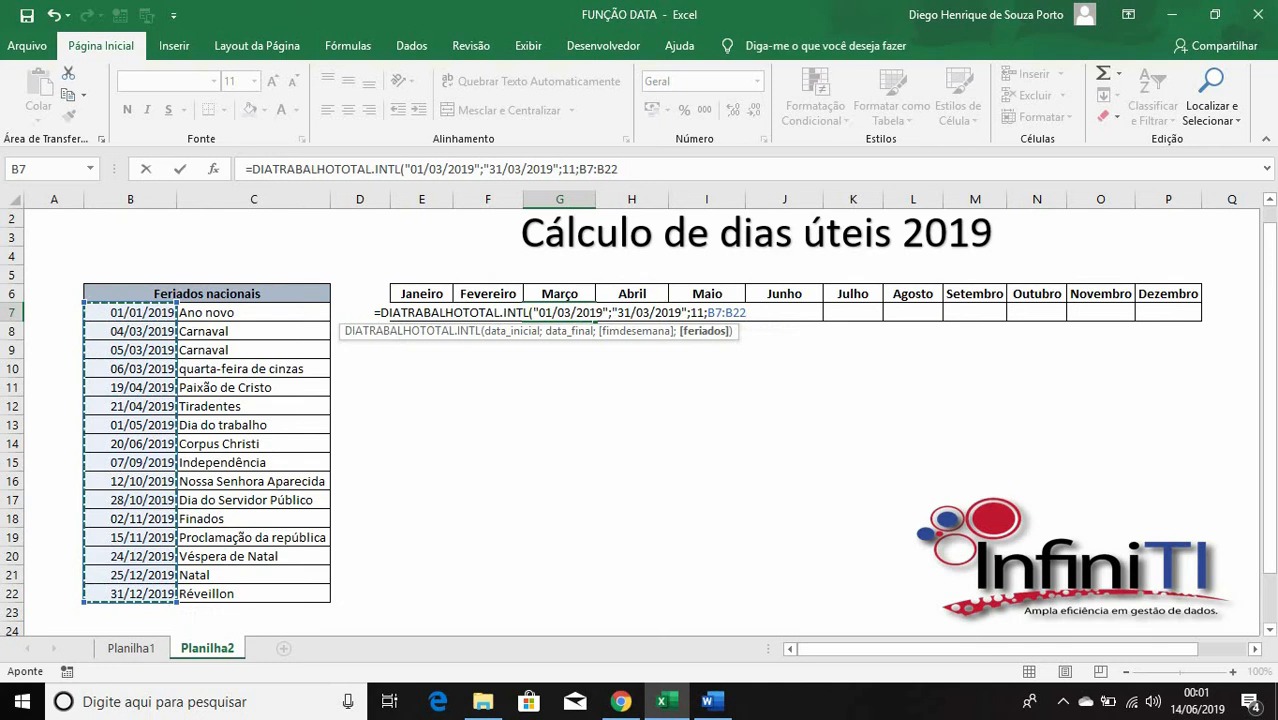
{"action": "type", "text": ")"}
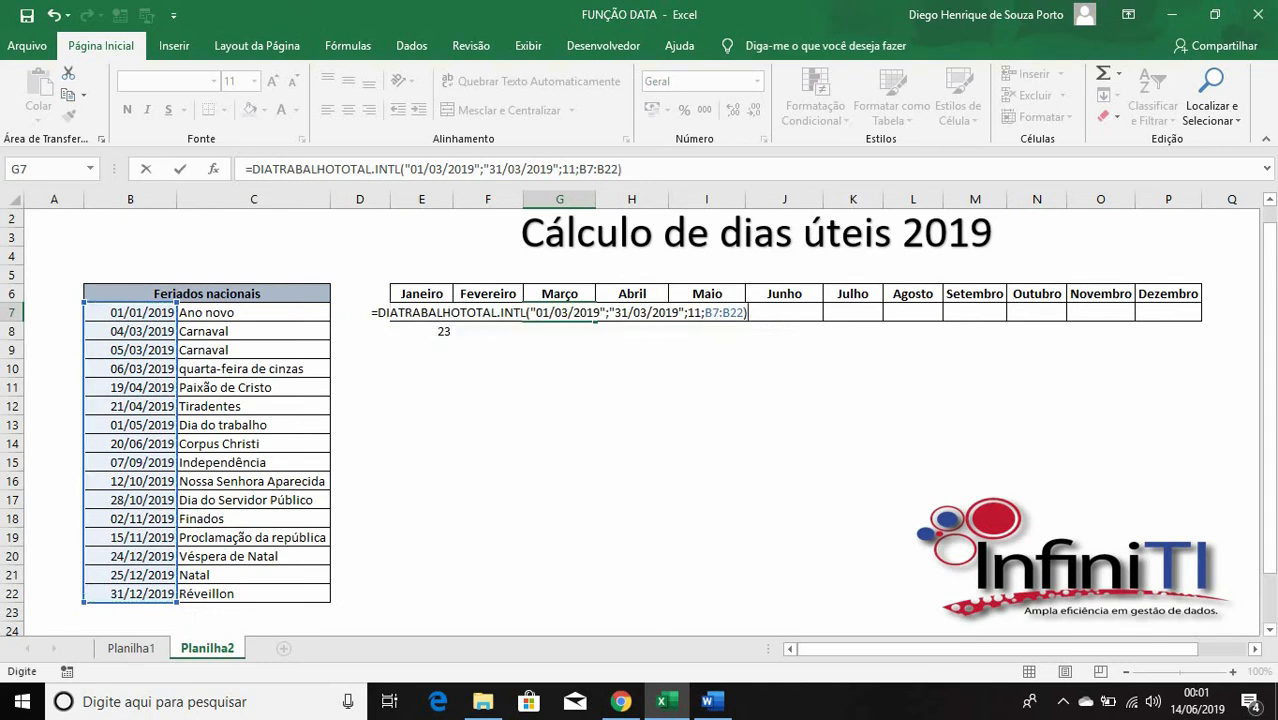
{"action": "key", "text": "Return"}
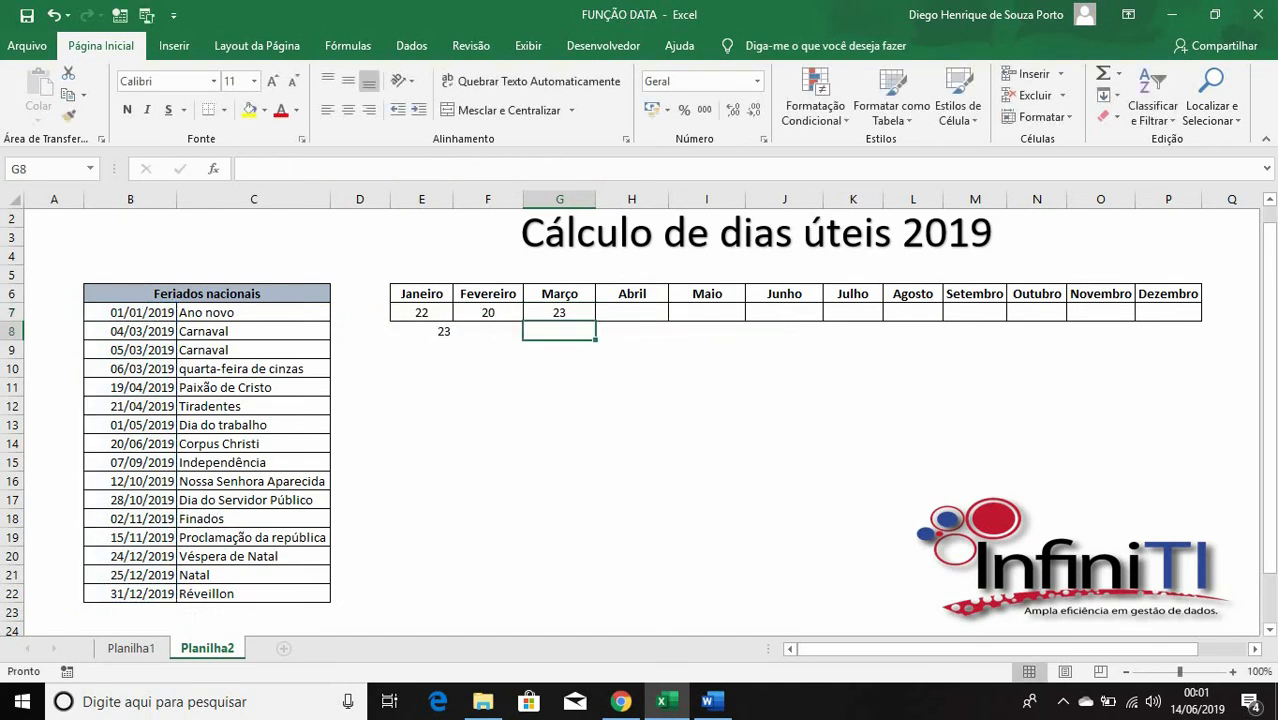
{"action": "left_click", "coordinate": [559, 312]}
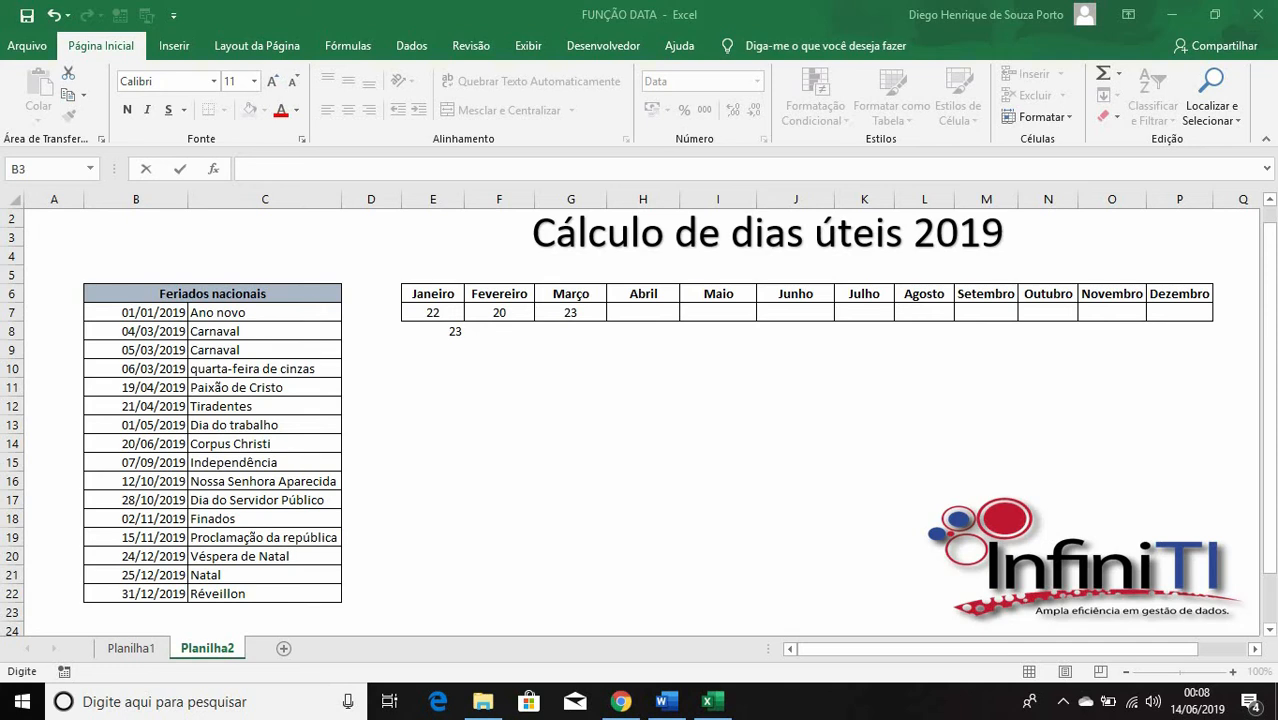
Enter the formula =HOJE() in C3 above the Feriados nacionais table.
{"action": "key", "text": "Tab"}
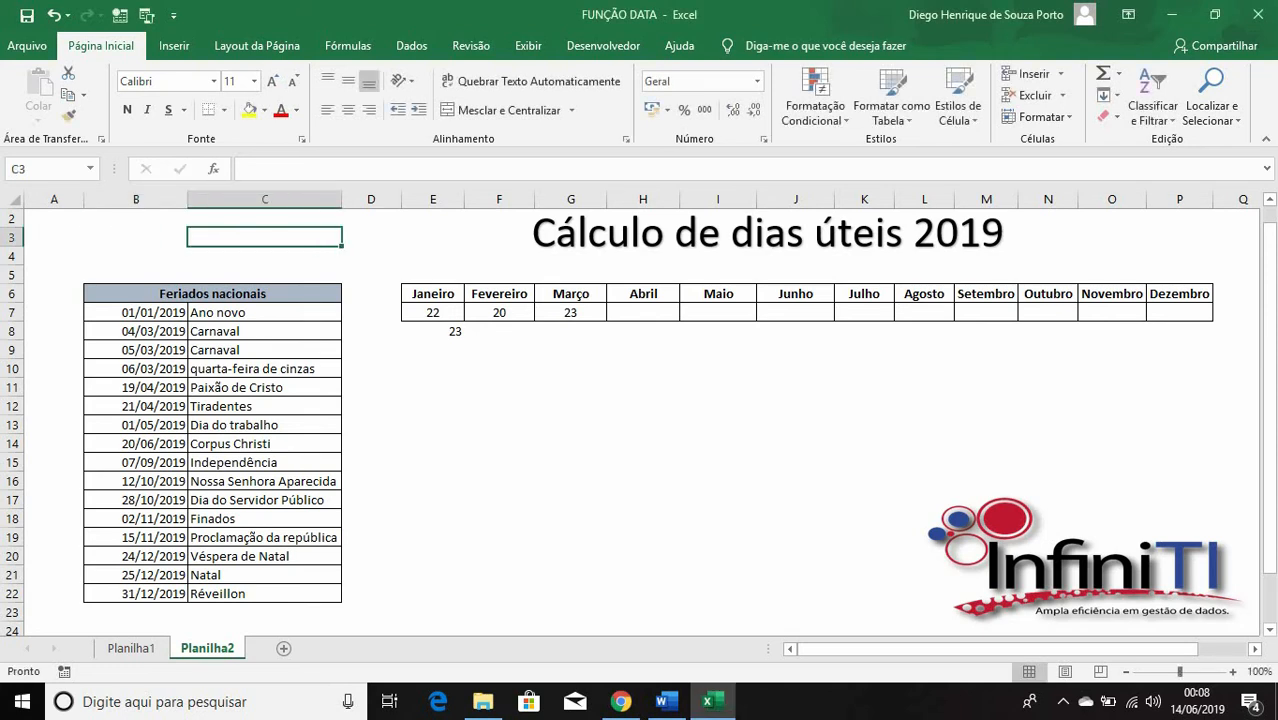
{"action": "type", "text": "=HO"}
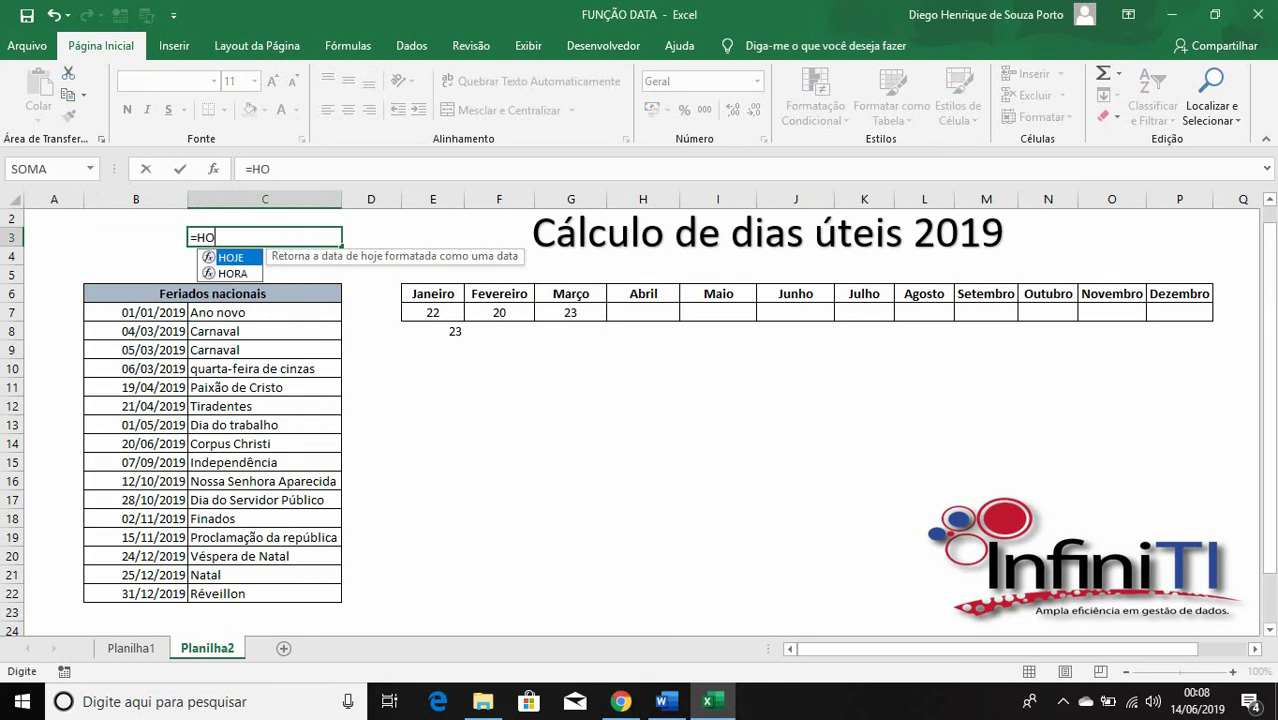
{"action": "type", "text": "JE("}
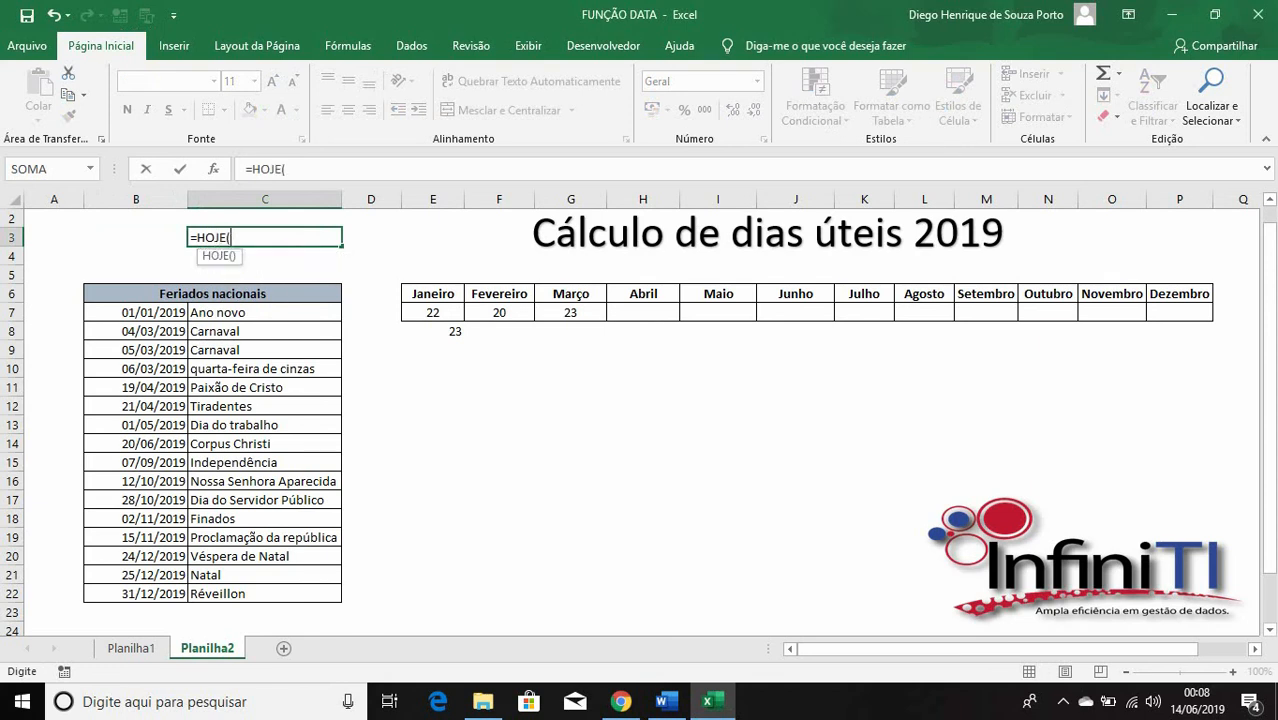
{"action": "type", "text": ")"}
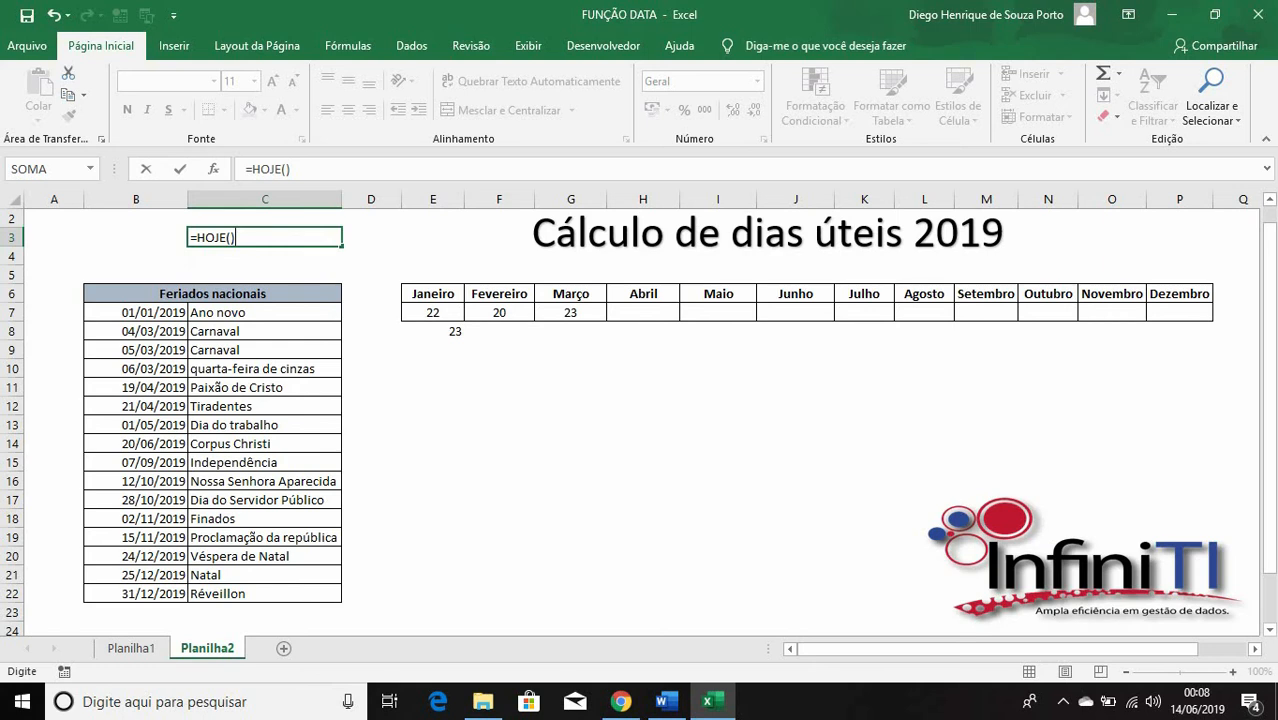
{"action": "key", "text": "Return"}
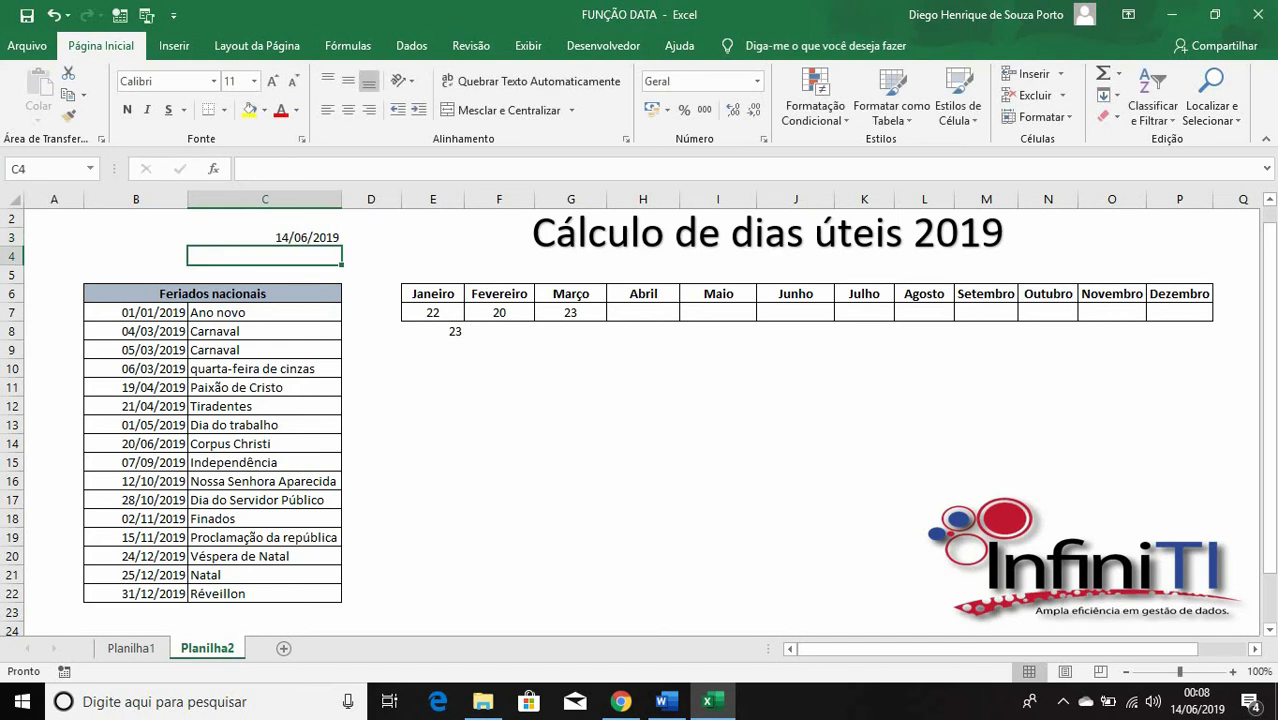
{"action": "key", "text": "Up"}
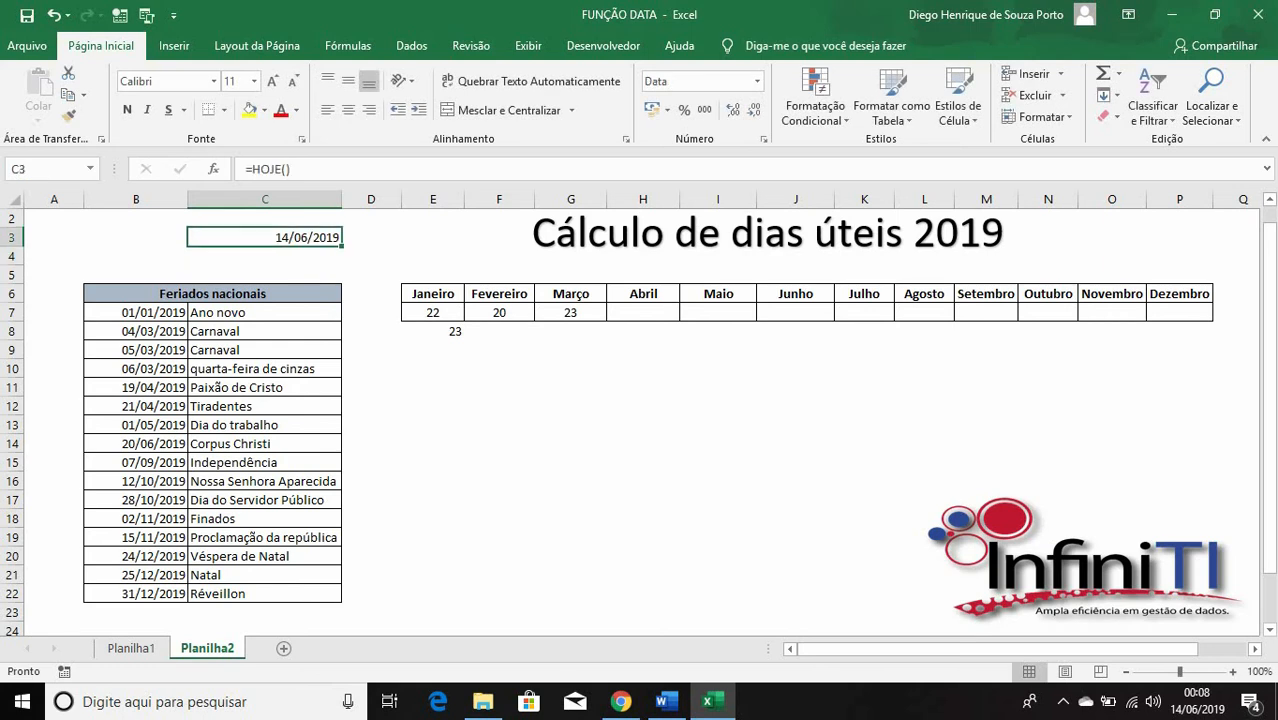
{"action": "key", "text": "Down"}
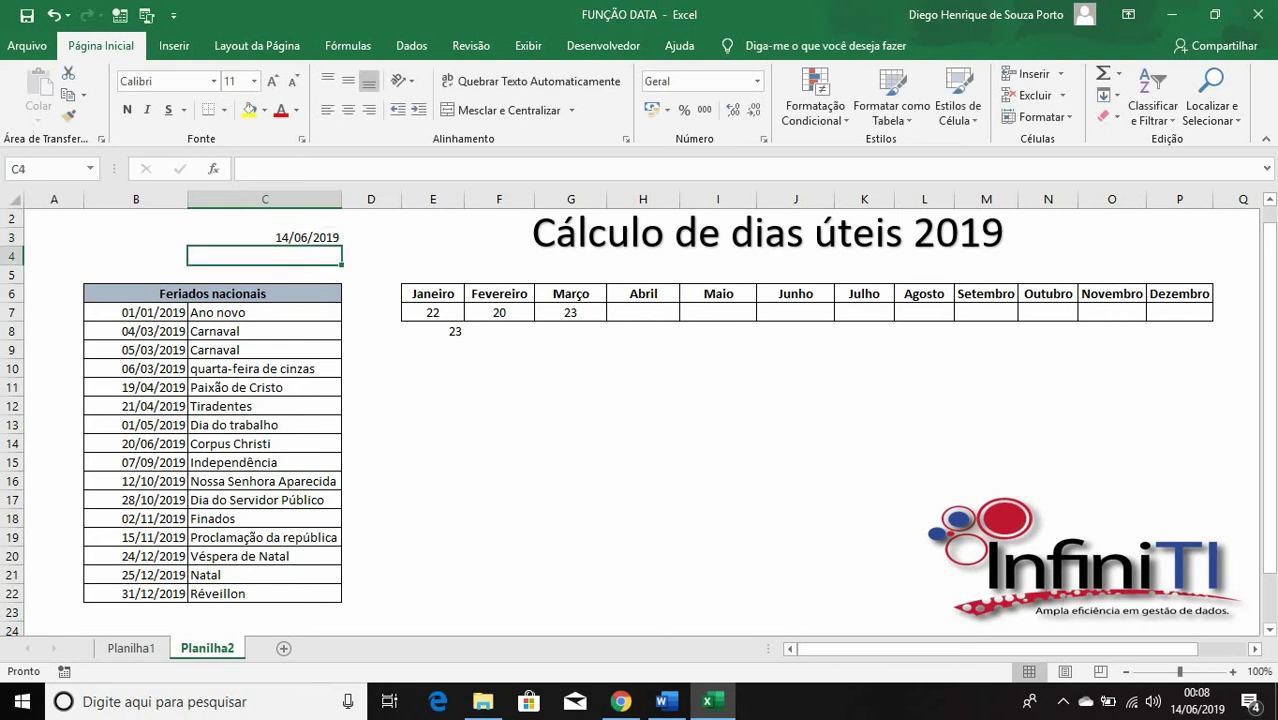
{"action": "type", "text": "AGORA"}
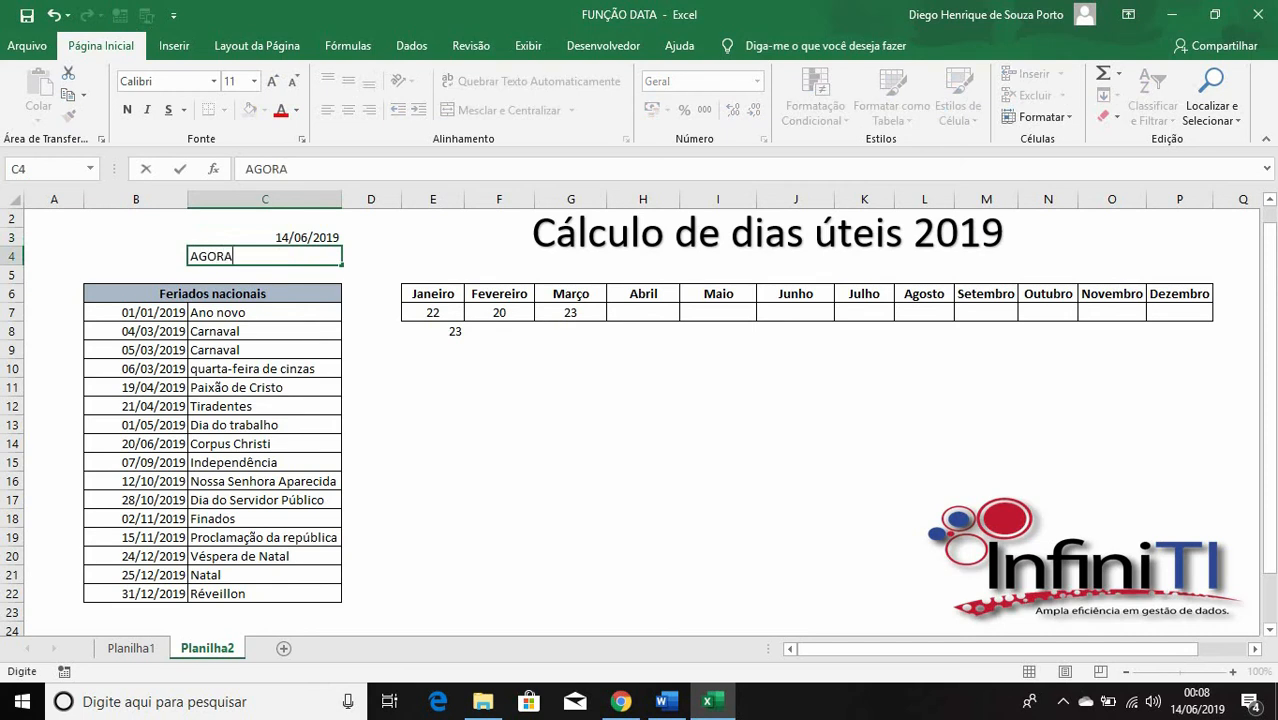
{"action": "key", "text": "BackSpace"}
{"action": "key", "text": "BackSpace"}
{"action": "key", "text": "BackSpace"}
{"action": "key", "text": "BackSpace"}
{"action": "key", "text": "BackSpace"}
Enter the formula =AGORA() in C4, directly below the HOJE formula.
{"action": "type", "text": "=AGORA"}
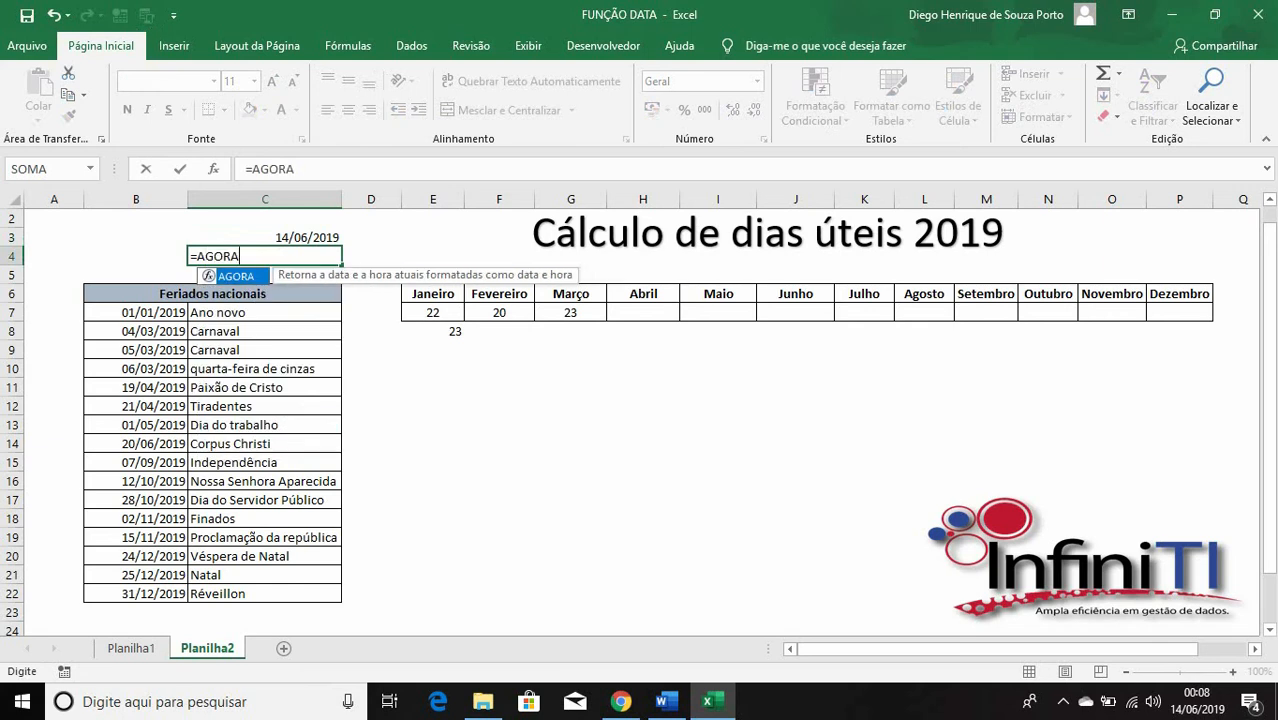
{"action": "type", "text": "(("}
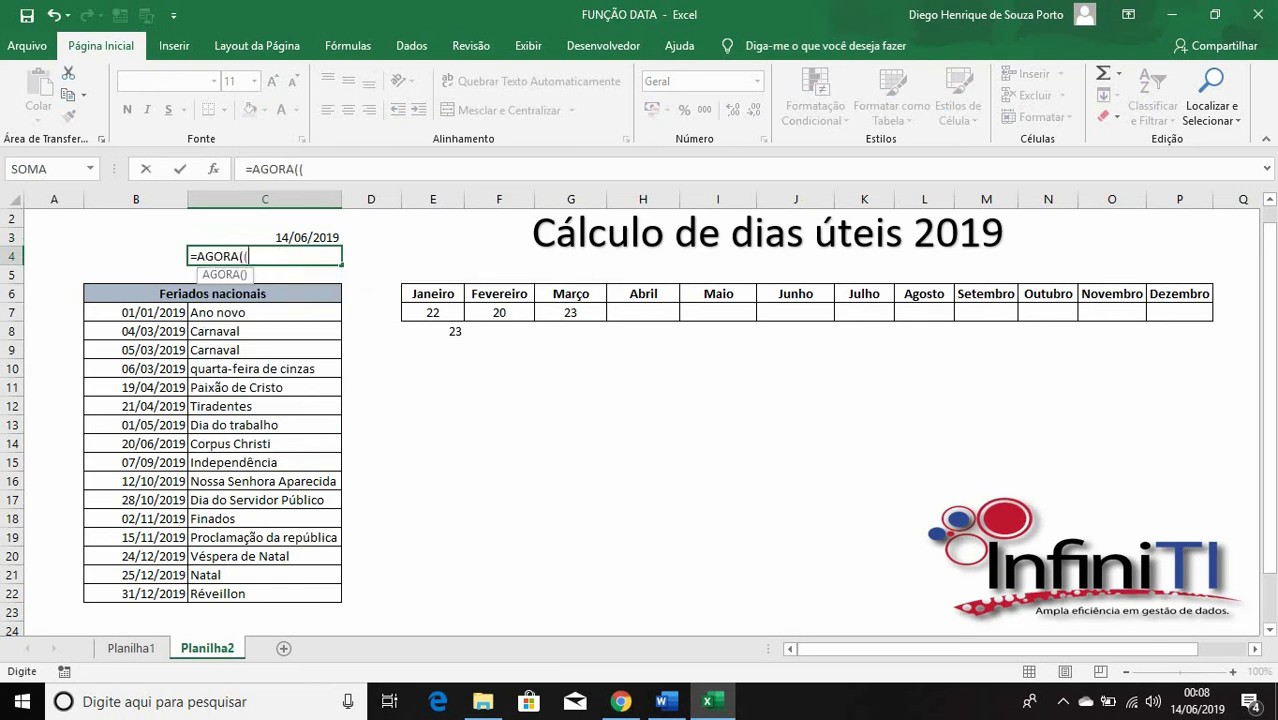
{"action": "key", "text": "BackSpace"}
{"action": "type", "text": "0"}
{"action": "key", "text": "BackSpace"}
{"action": "type", "text": ")"}
{"action": "key", "text": "Return"}
{"action": "key", "text": "Up"}
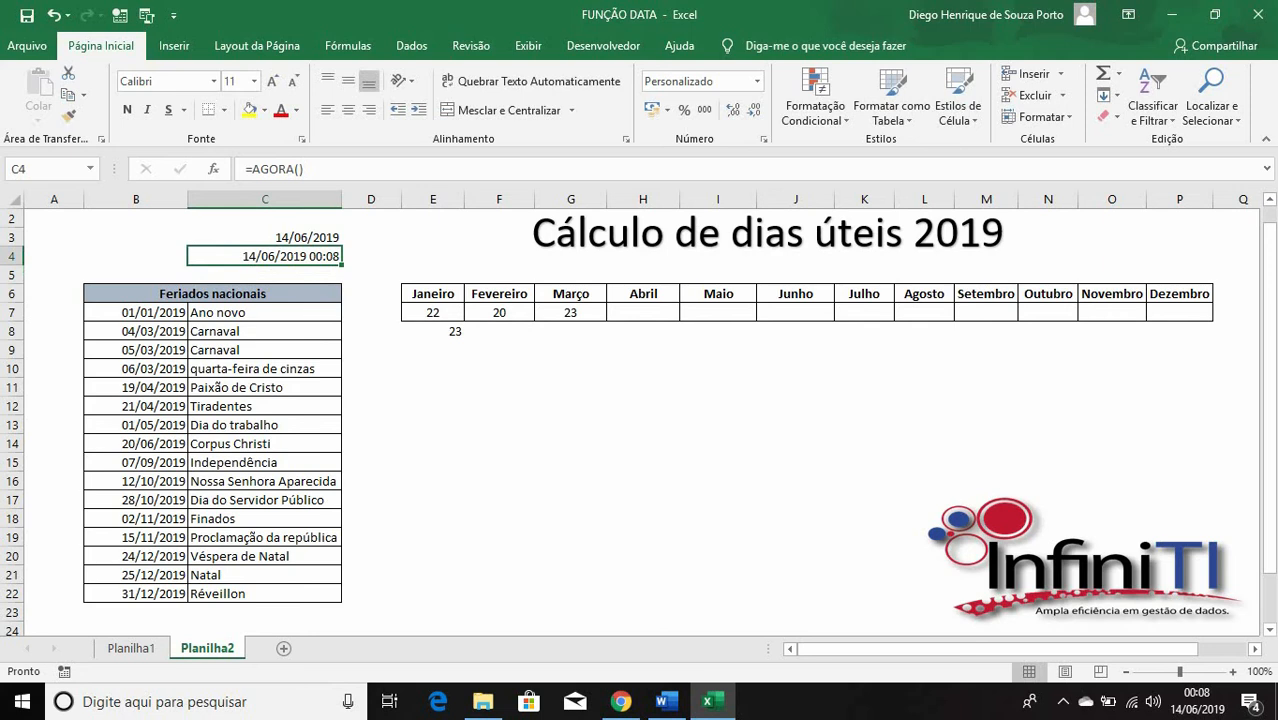
{"action": "key", "text": "Up"}
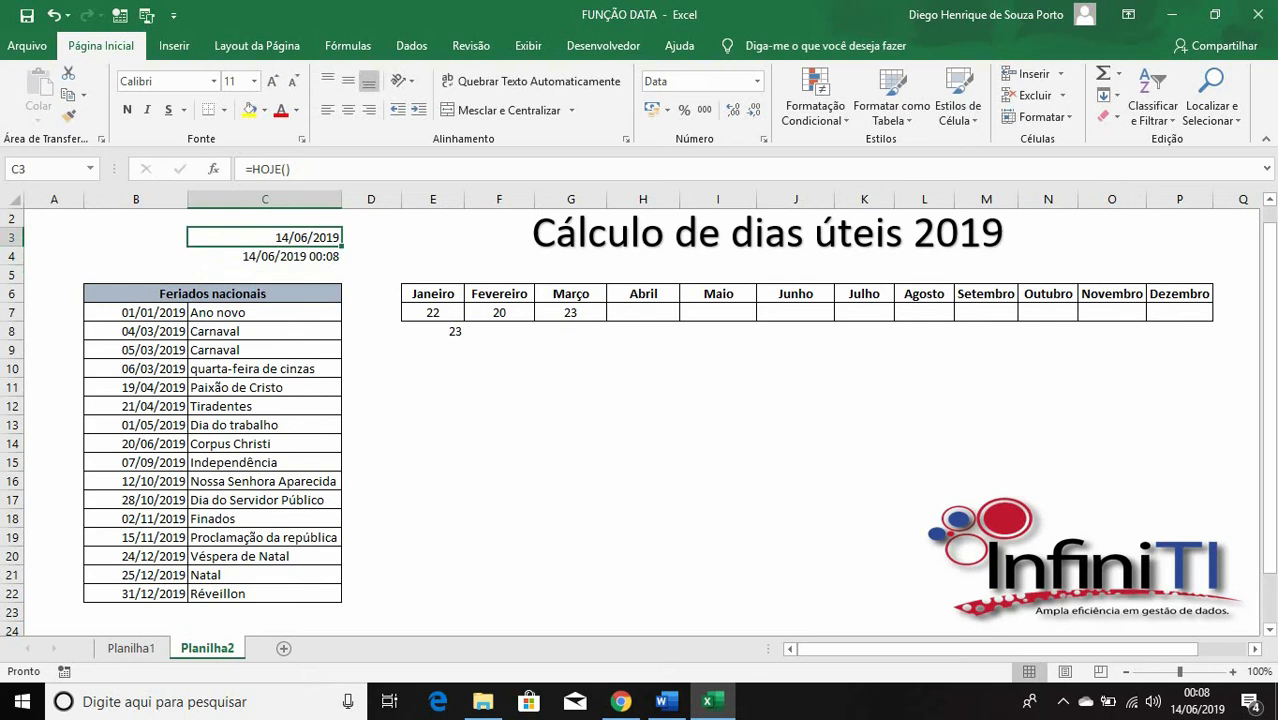
Insert the current date as a fixed value in B3, beside the HOJE formula, and compare it with the HOJE and AGORA cells.
{"action": "key", "text": "Right"}
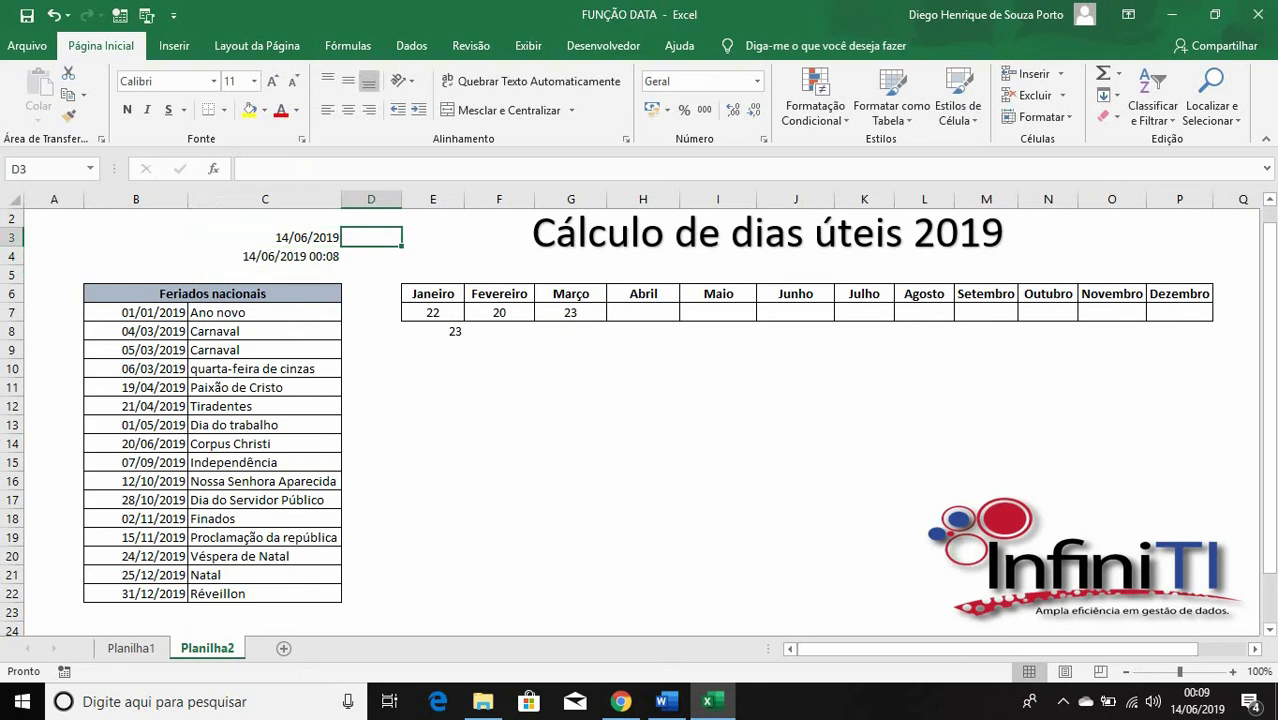
{"action": "key", "text": "Left"}
{"action": "key", "text": "Left"}
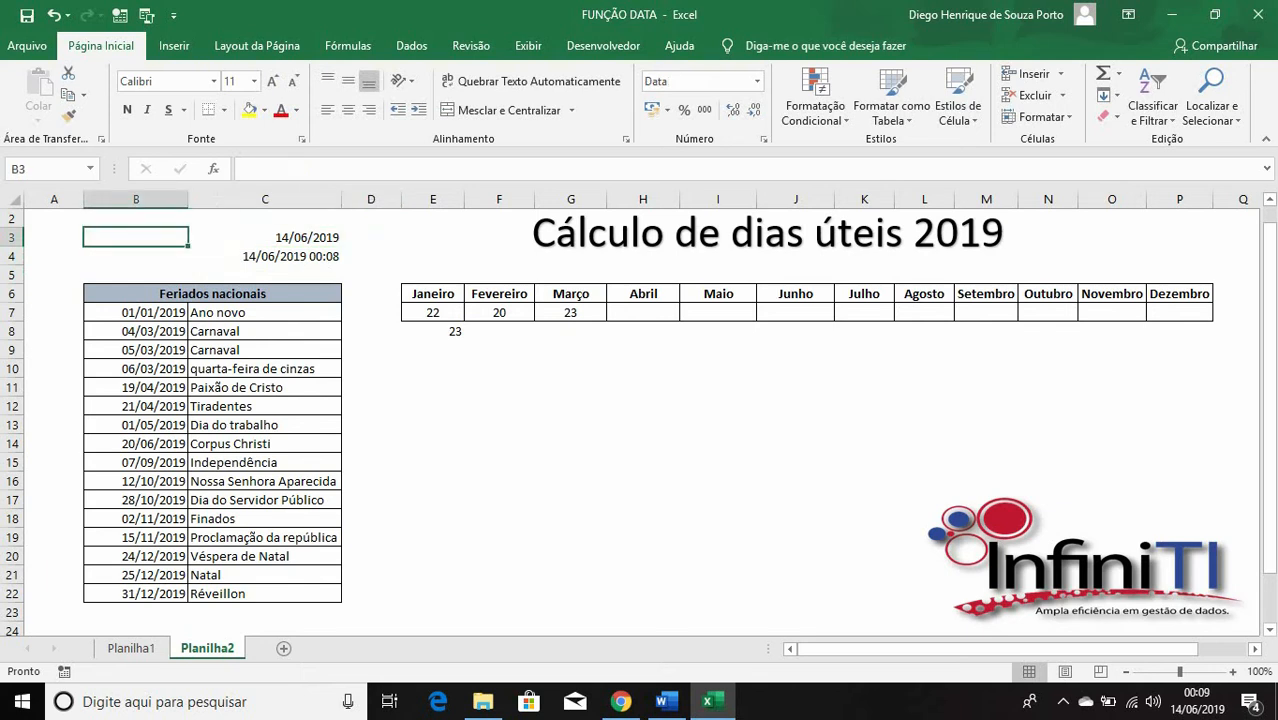
{"action": "key", "text": "ctrl+semicolon"}
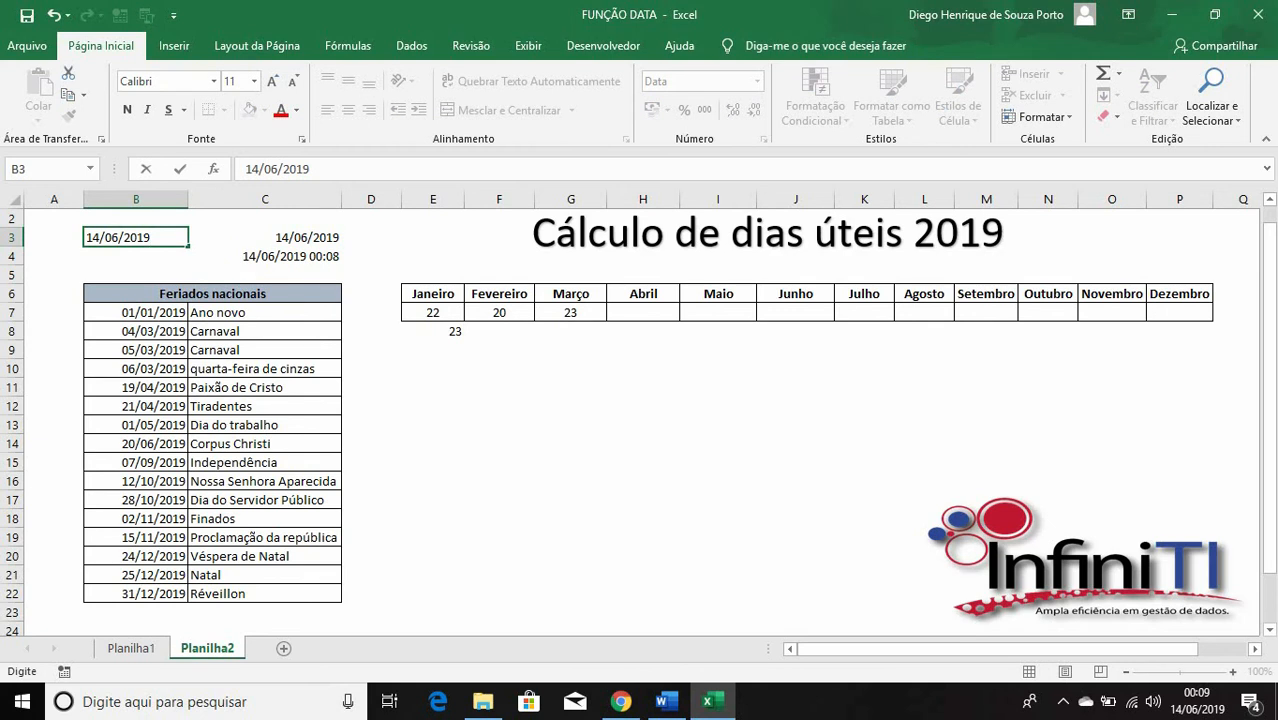
{"action": "key", "text": "Return"}
{"action": "key", "text": "Right"}
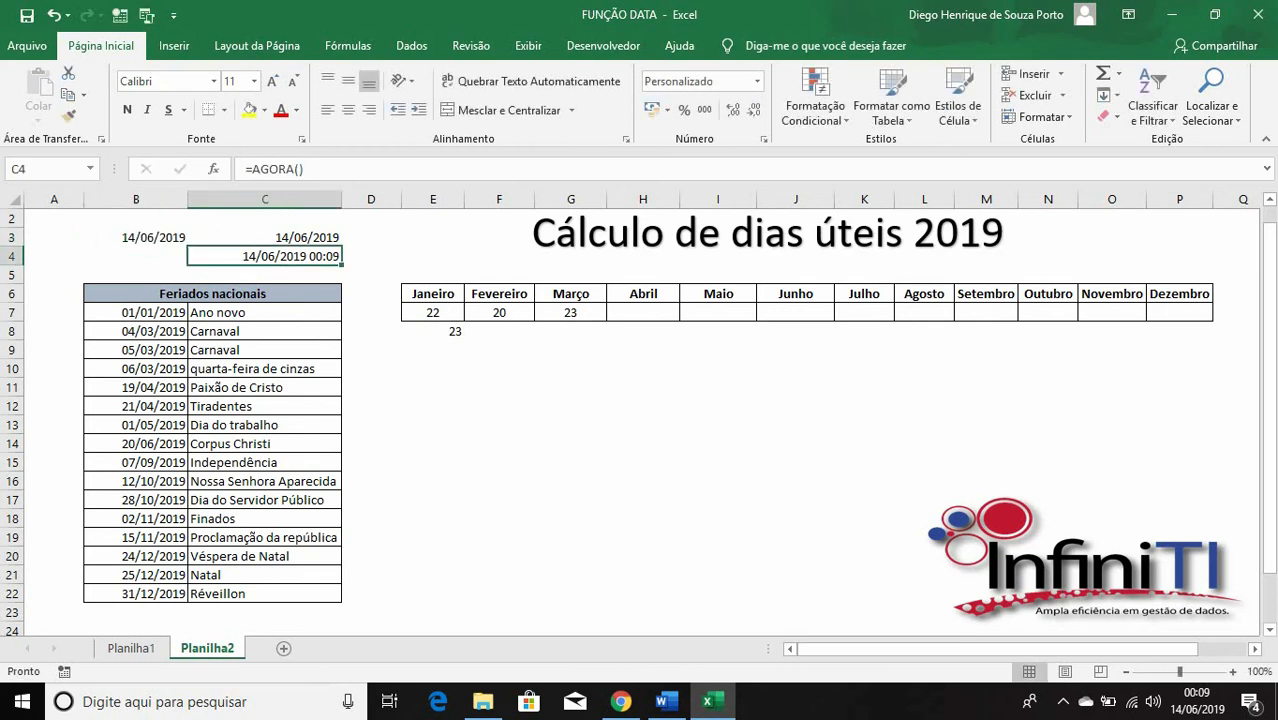
{"action": "key", "text": "Up"}
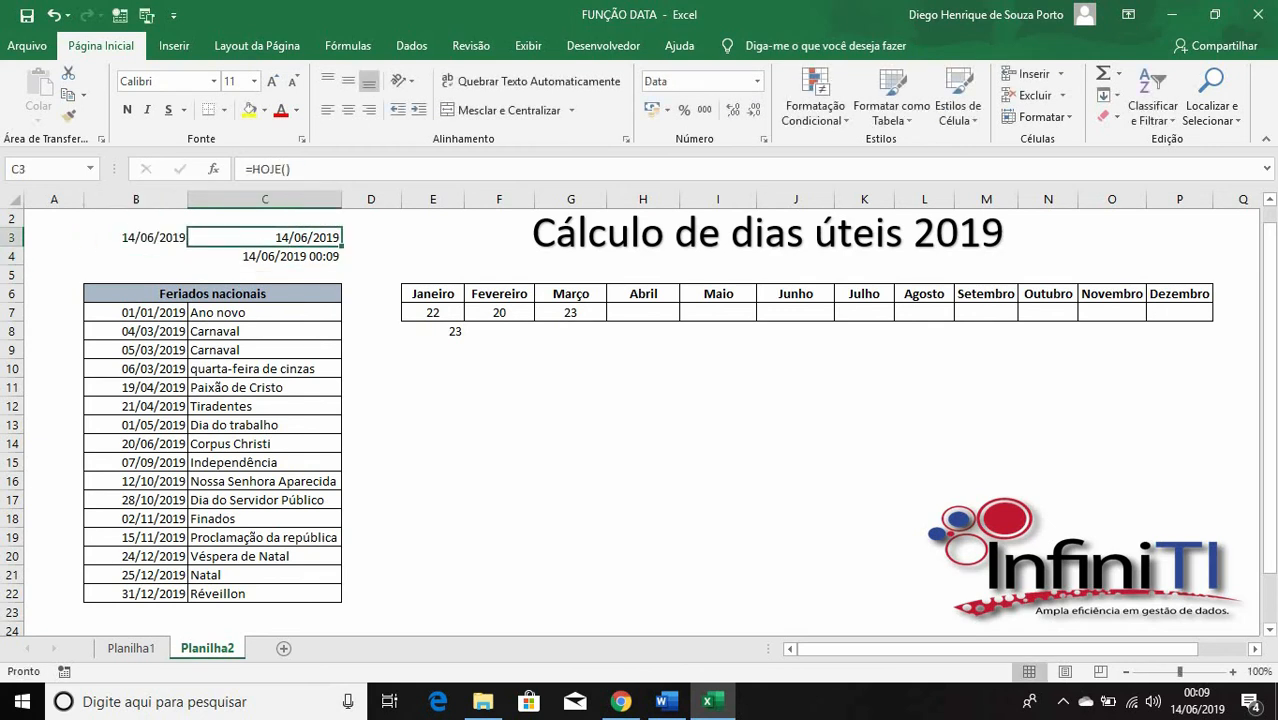
{"action": "key", "text": "Down"}
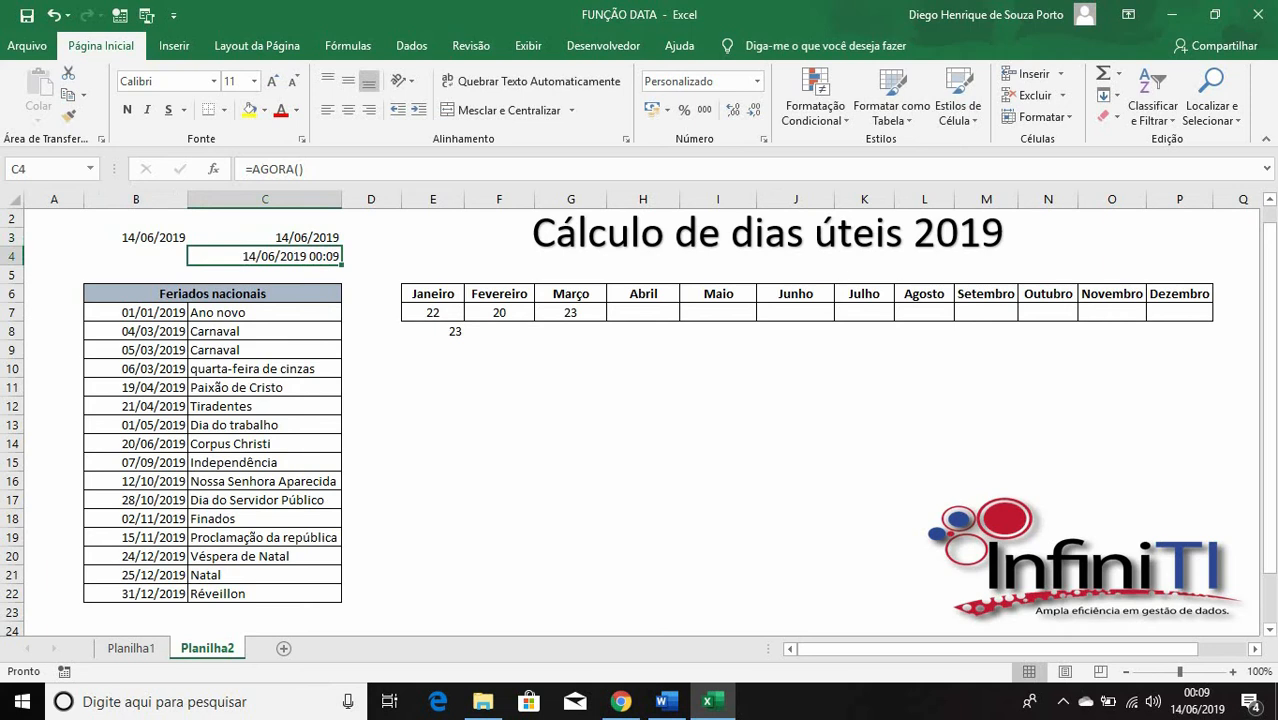
Clear the fixed date from B3, keeping the HOJE formula in C3.
{"action": "left_click", "coordinate": [136, 238]}
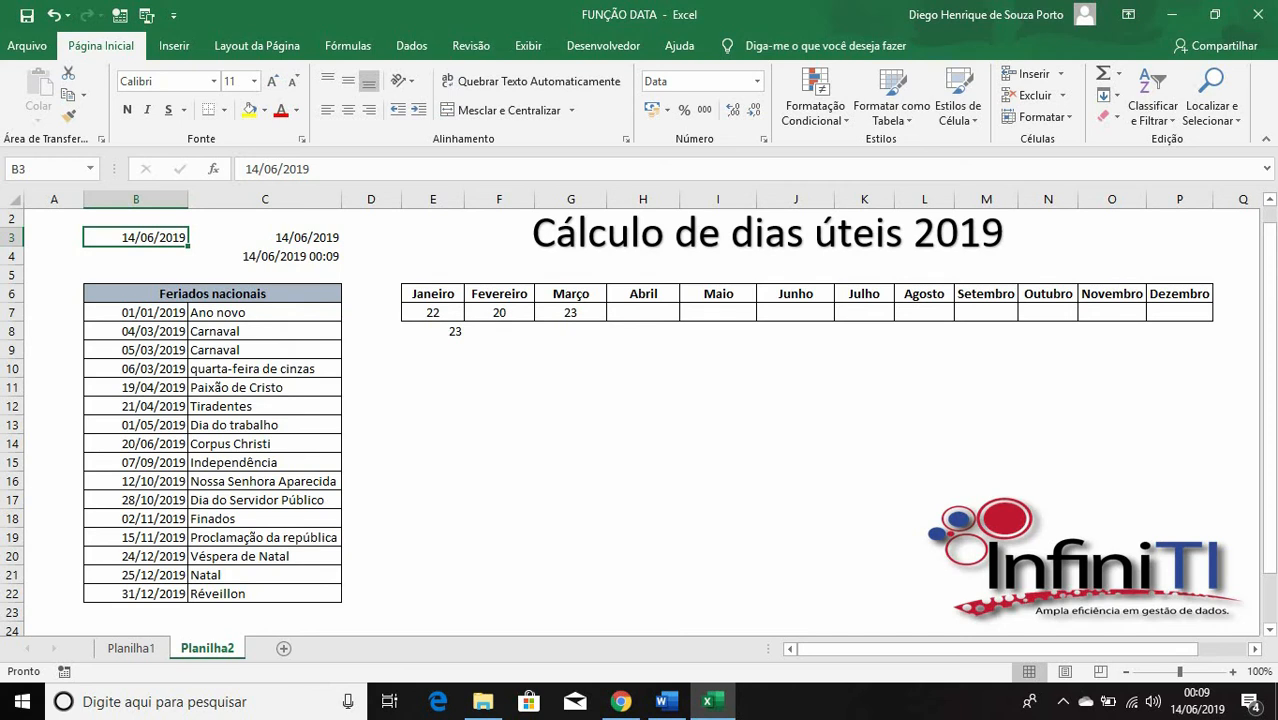
{"action": "key", "text": "Delete"}
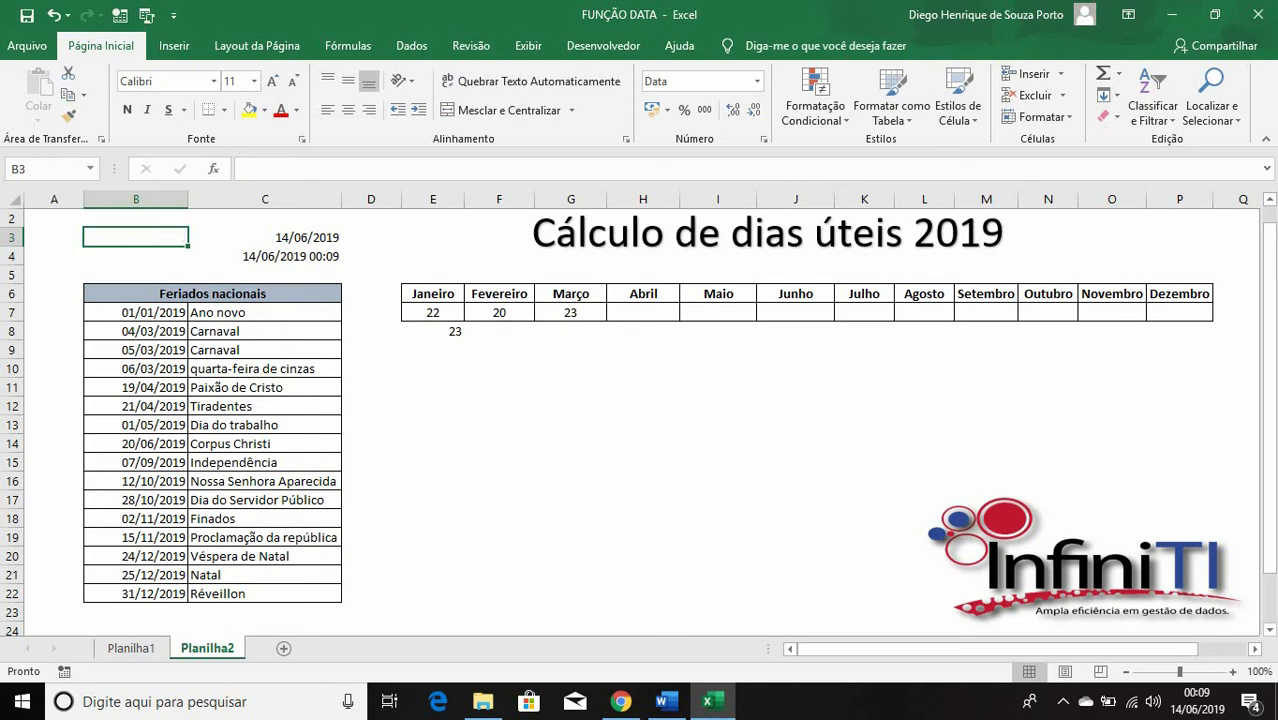
{"action": "left_click", "coordinate": [265, 237]}
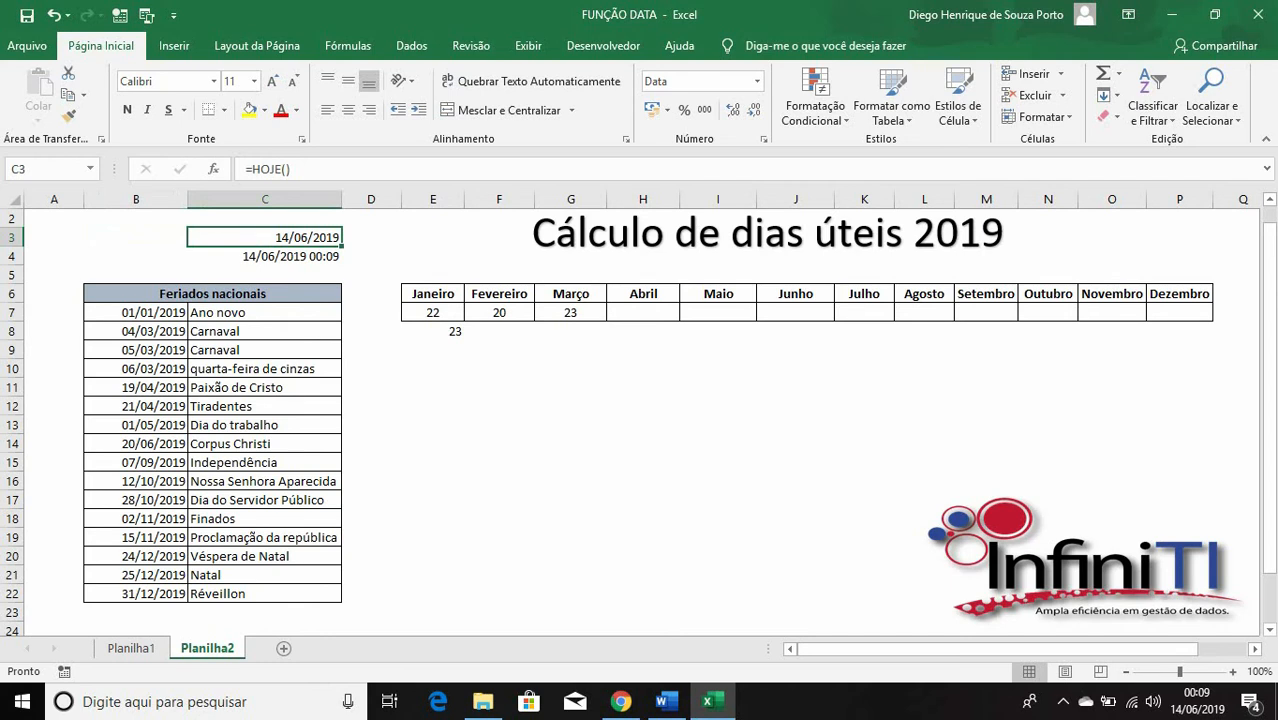
Begin a DATADIF formula in the empty cell F13 with "01/03/2019" as the start date.
{"action": "left_click", "coordinate": [499, 425]}
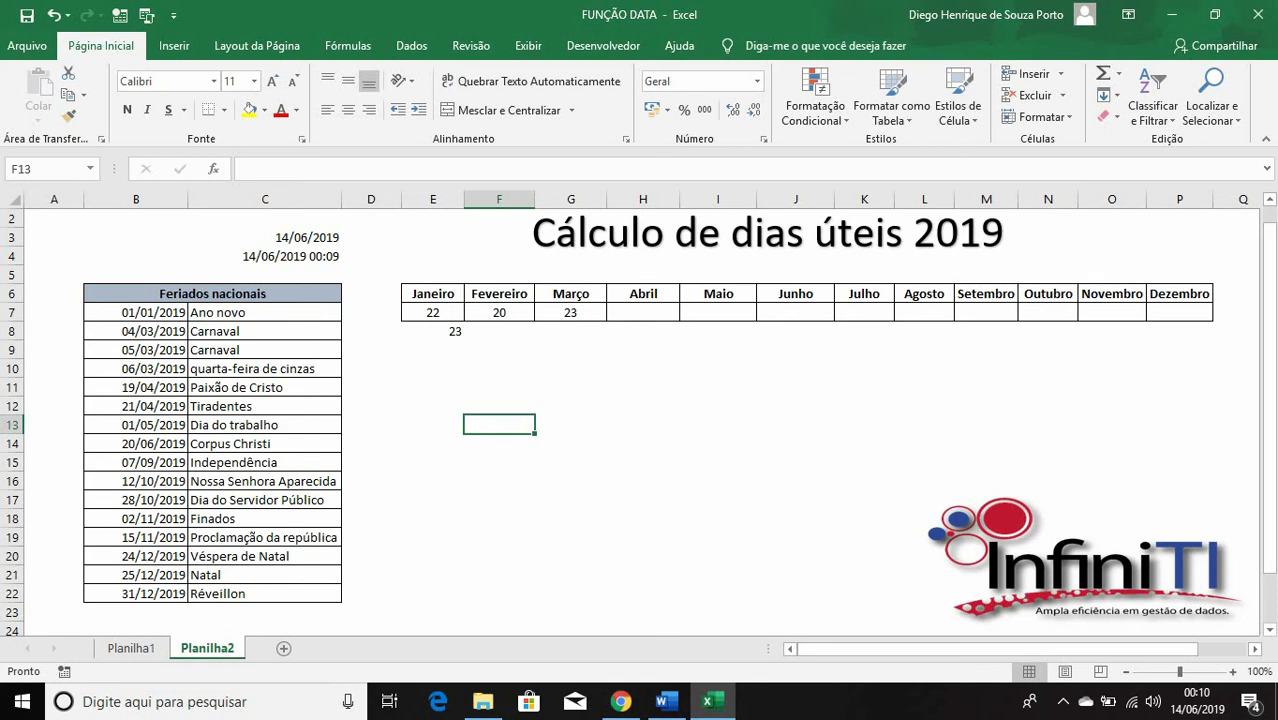
{"action": "type", "text": "=DA"}
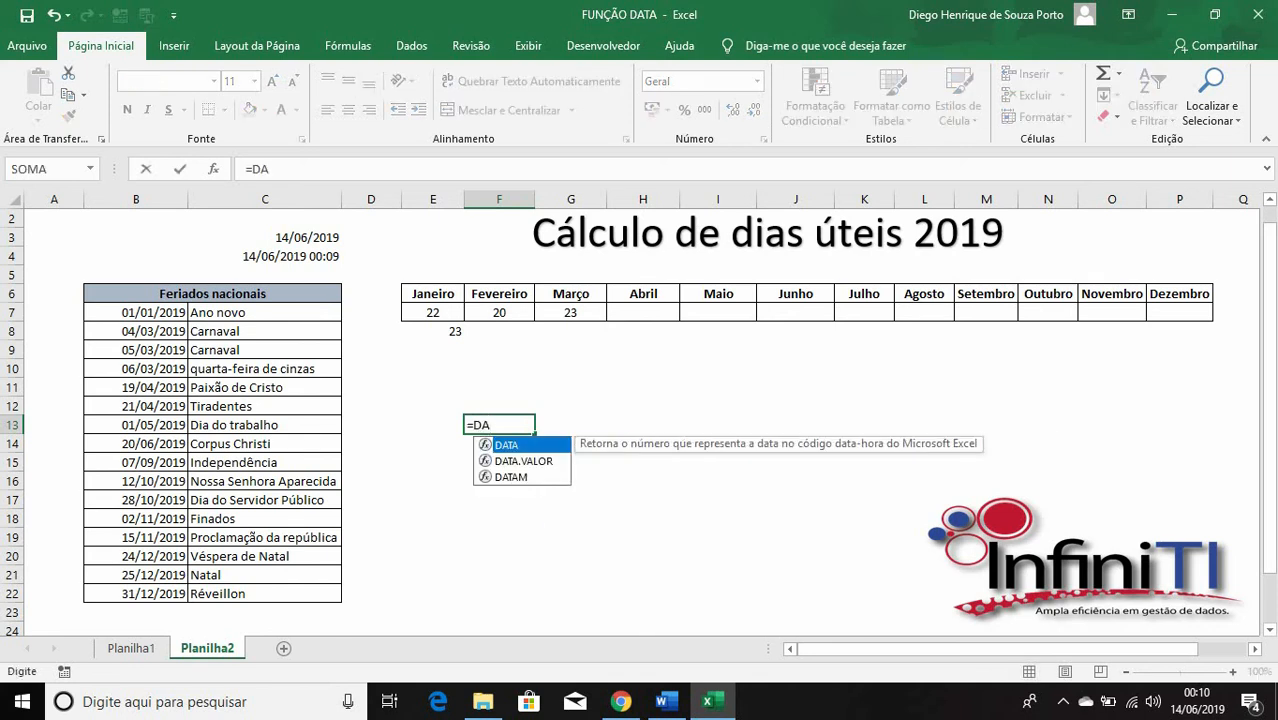
{"action": "type", "text": "T"}
{"action": "type", "text": "ADI"}
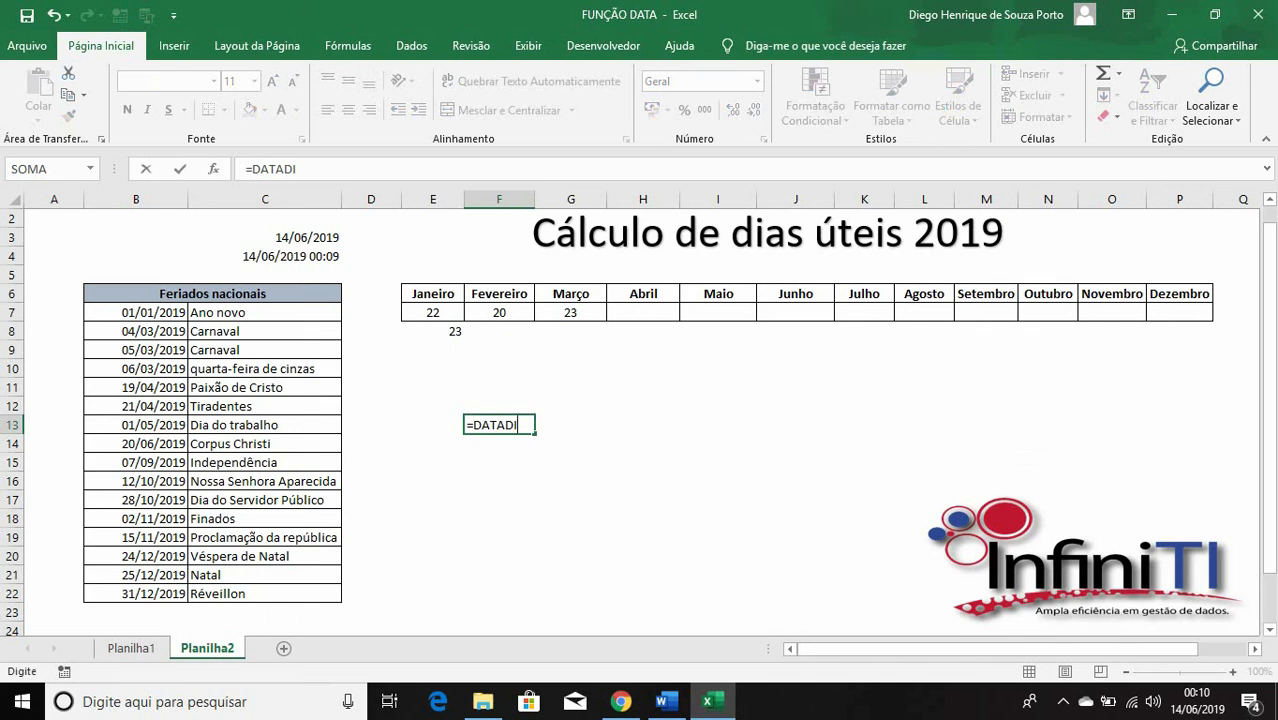
{"action": "type", "text": "F("}
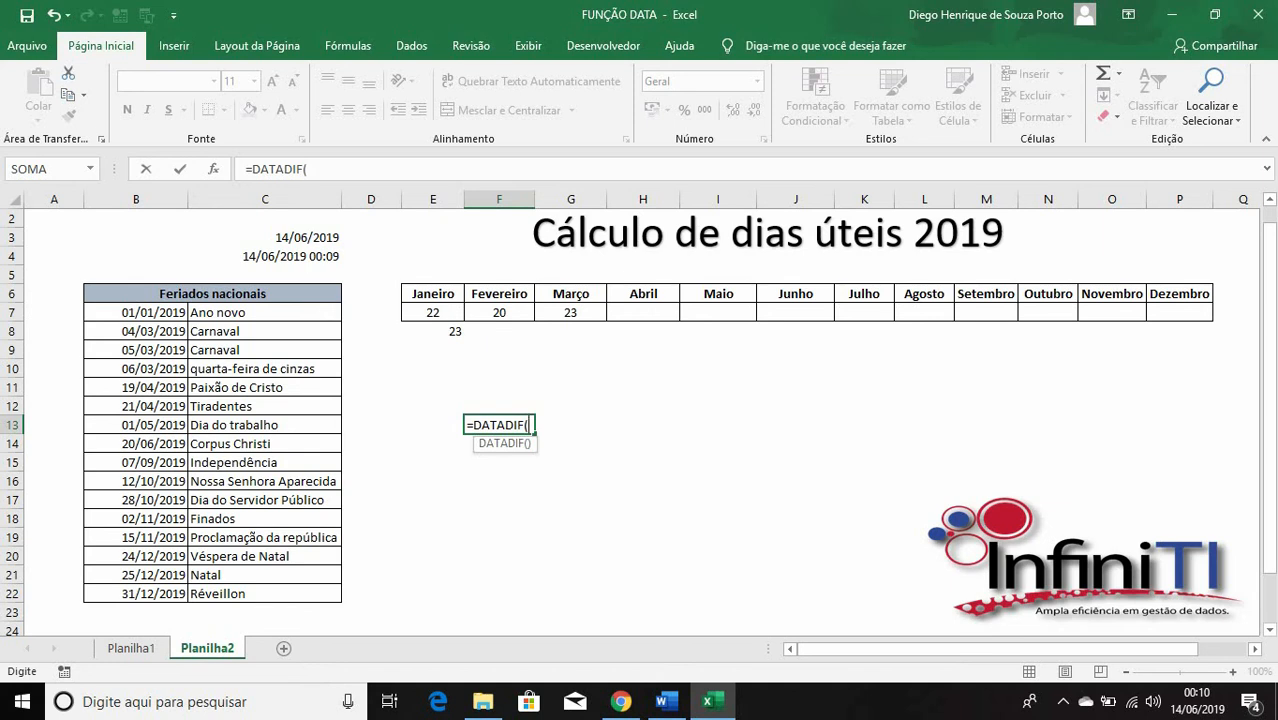
{"action": "type", "text": "\"01/03/2"}
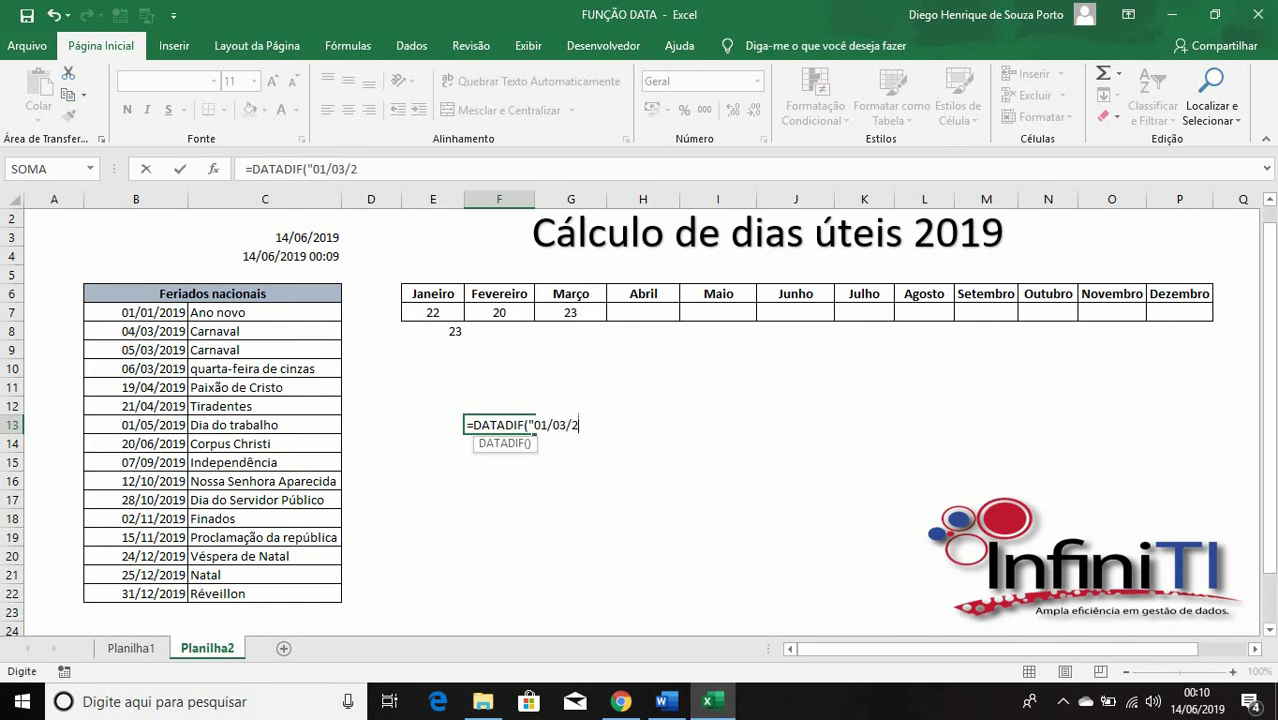
{"action": "type", "text": "019\""}
Complete the F13 DATADIF formula with "31/12/2019" as the end date and "M" as the interval unit.
{"action": "type", "text": ";"}
{"action": "type", "text": "31/1"}
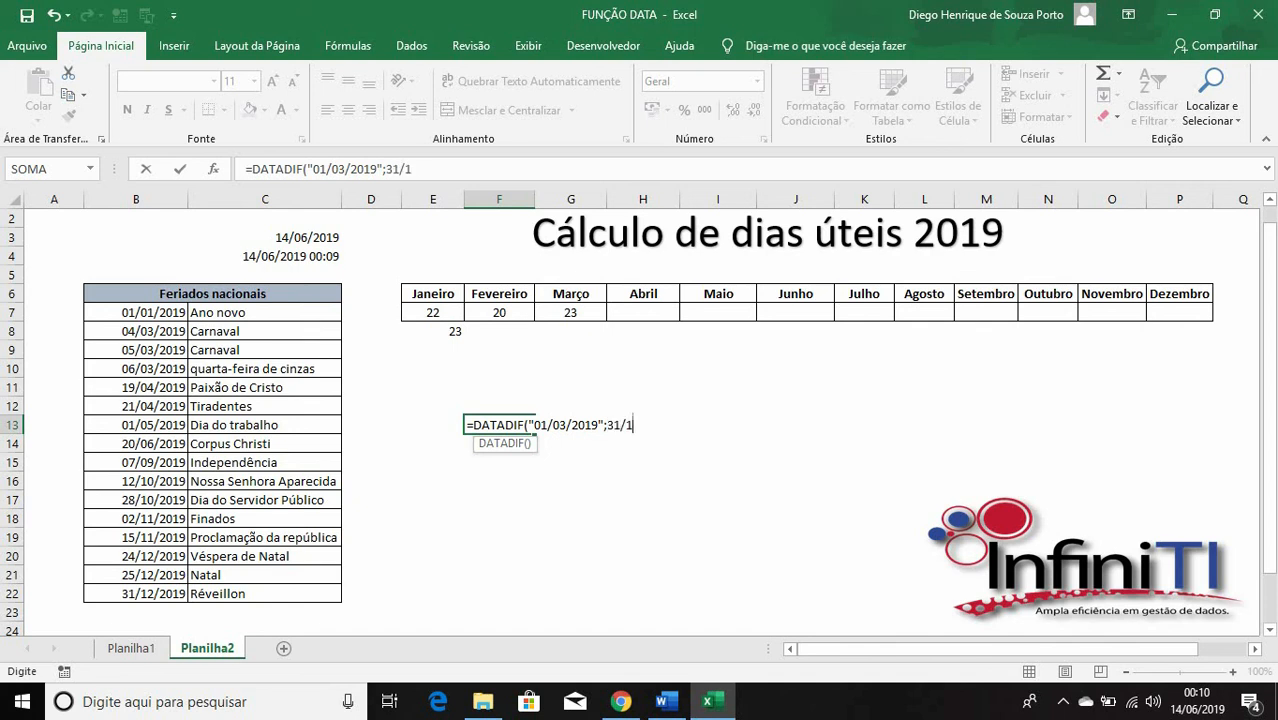
{"action": "type", "text": "2/2019"}
{"action": "left_click", "coordinate": [607, 425]}
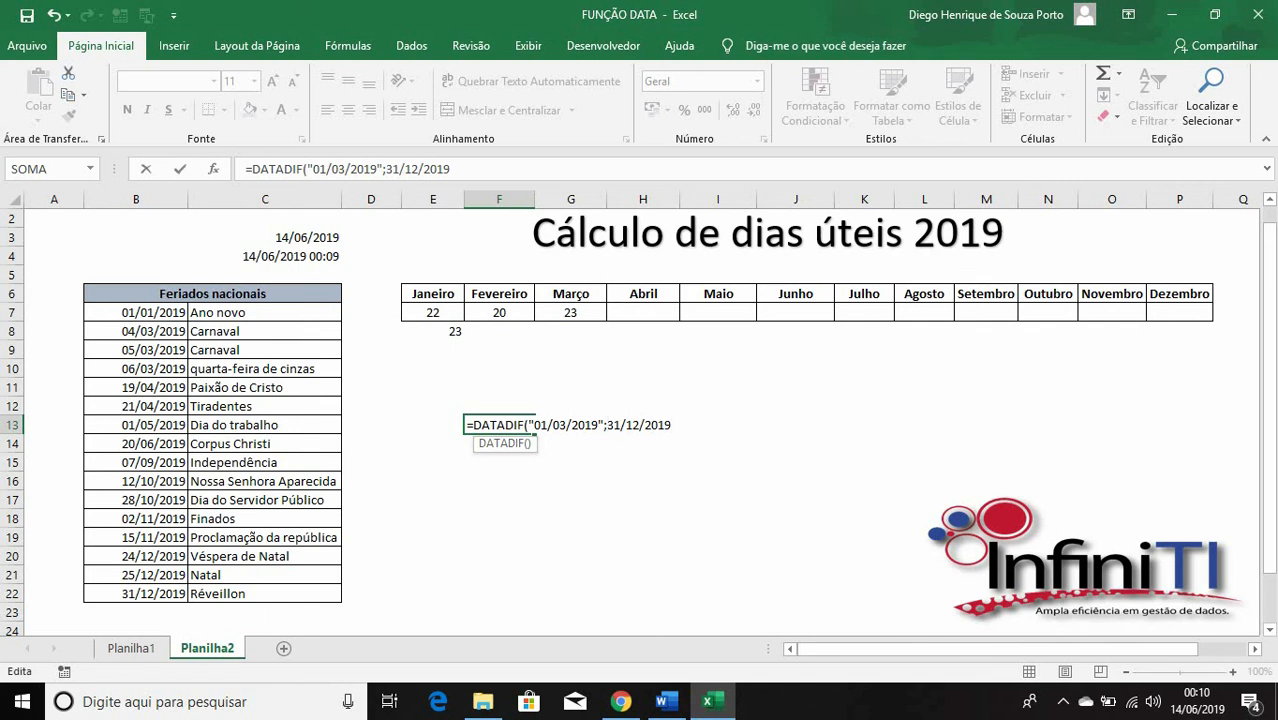
{"action": "type", "text": "\""}
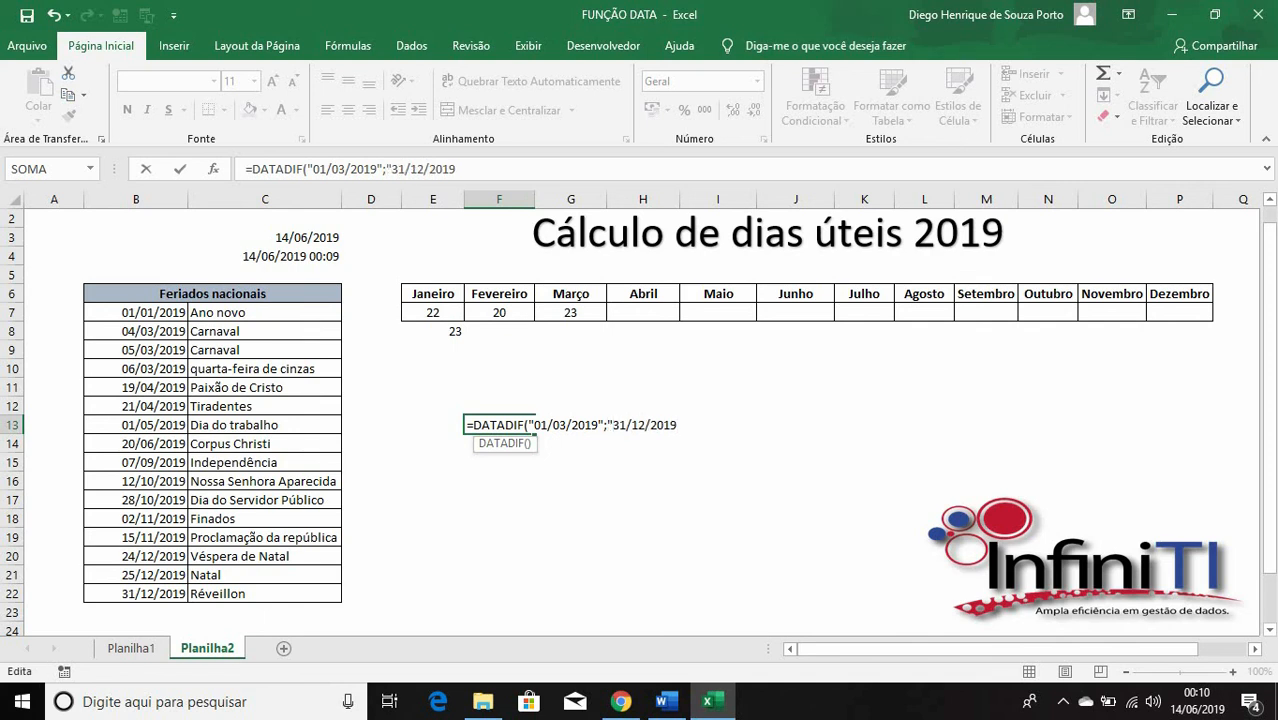
{"action": "left_click", "coordinate": [677, 425]}
{"action": "type", "text": "\""}
{"action": "type", "text": ";"}
{"action": "type", "text": "\"M\")"}
{"action": "key", "text": "Return"}
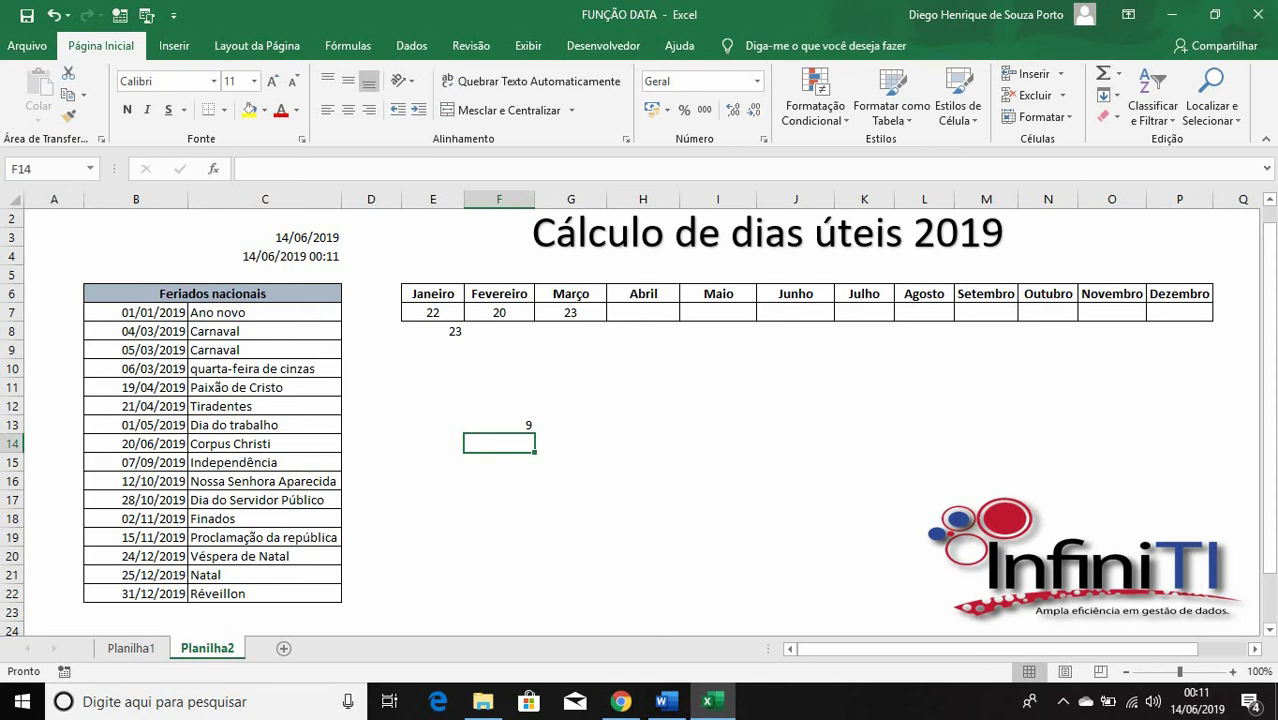
Change the interval unit of the DATADIF formula in F13 to "D".
{"action": "left_click", "coordinate": [499, 425]}
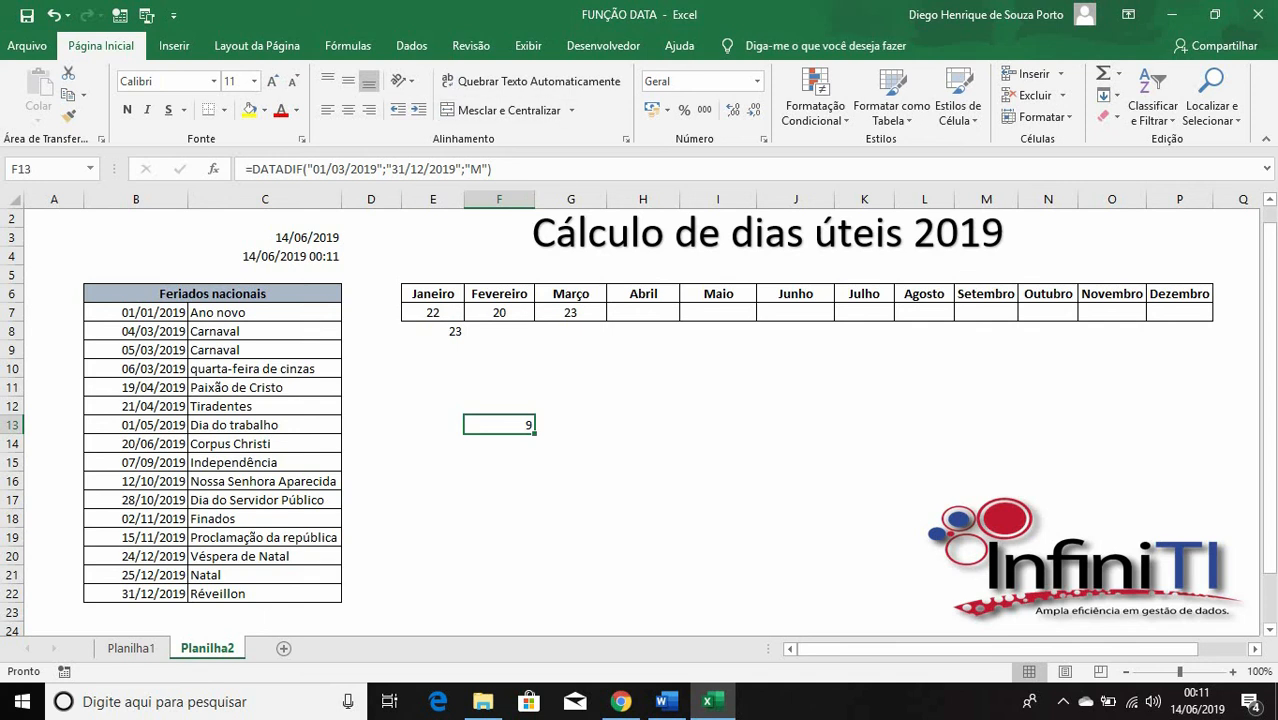
{"action": "left_click", "coordinate": [480, 169]}
{"action": "key", "text": "BackSpace"}
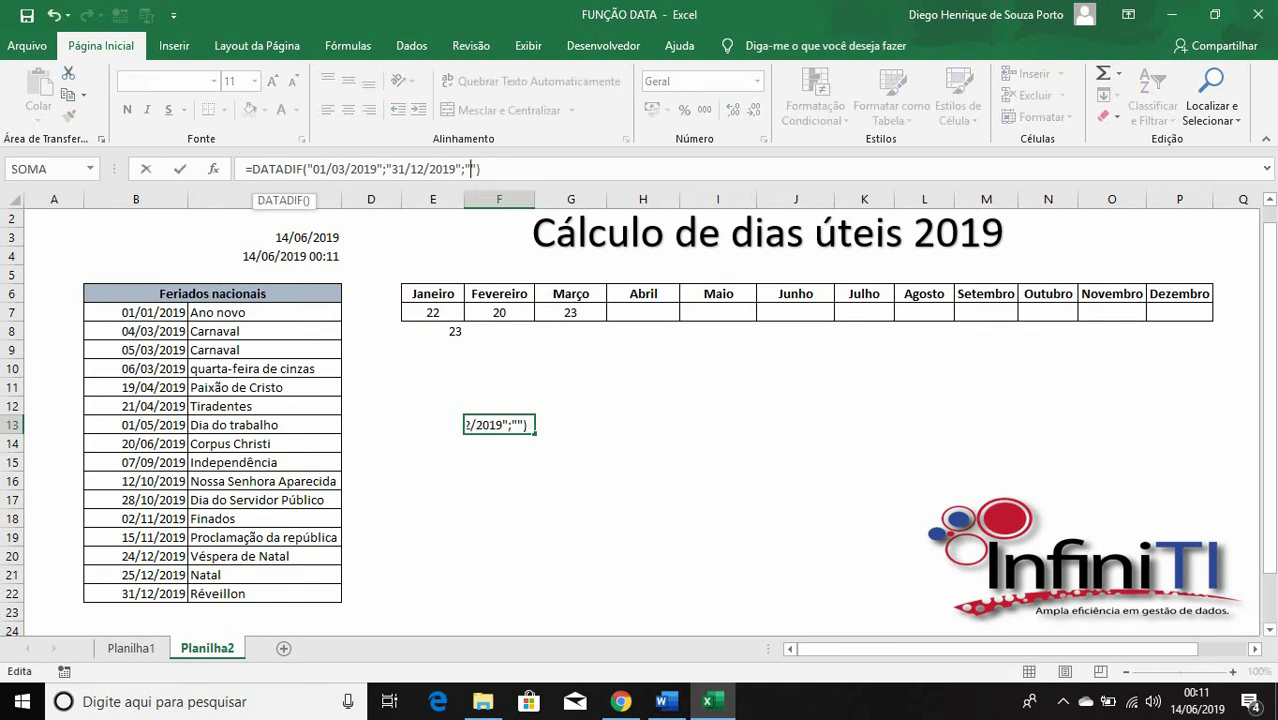
{"action": "type", "text": "D"}
{"action": "key", "text": "Return"}
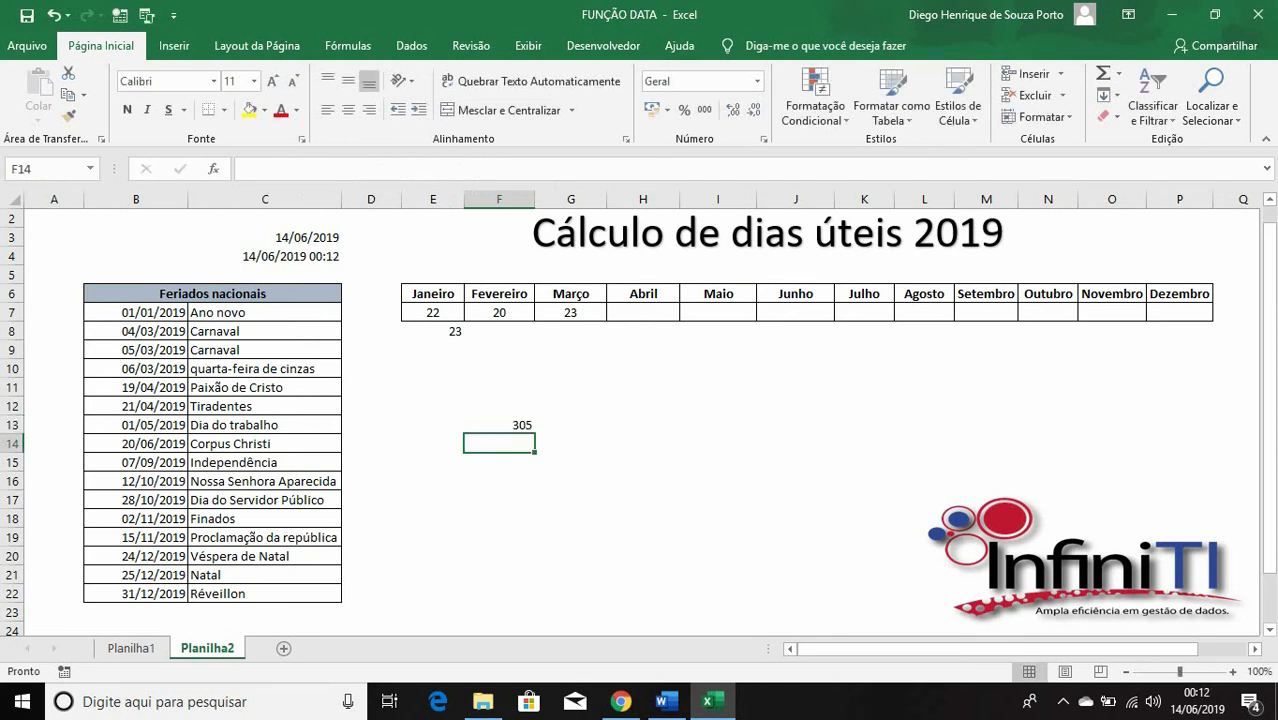
{"action": "left_click", "coordinate": [499, 425]}
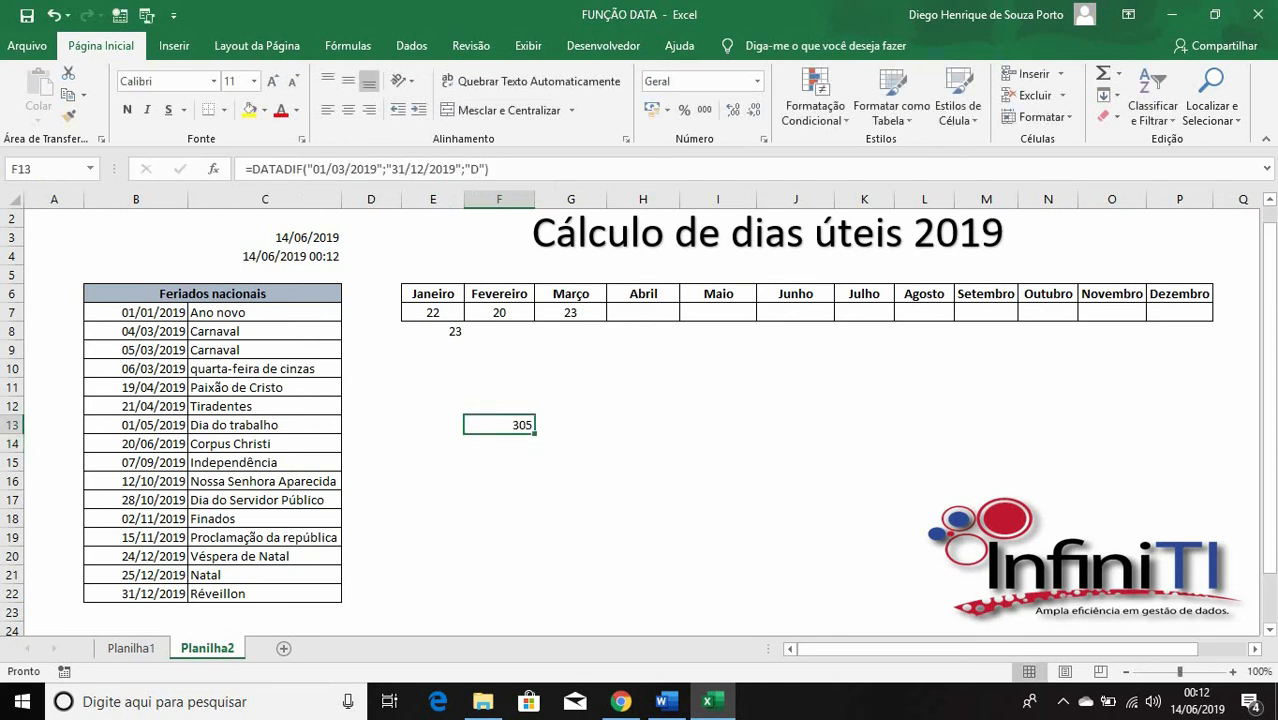